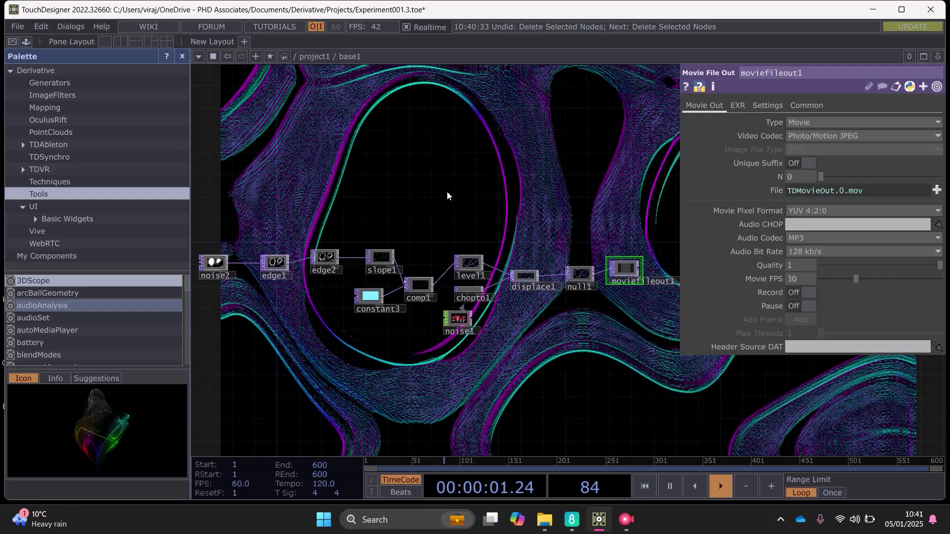
Examine the existing operator chain from noise2 to moviefileout1 and its animated output in the network background
left_click_drag(465, 201, 459, 192)
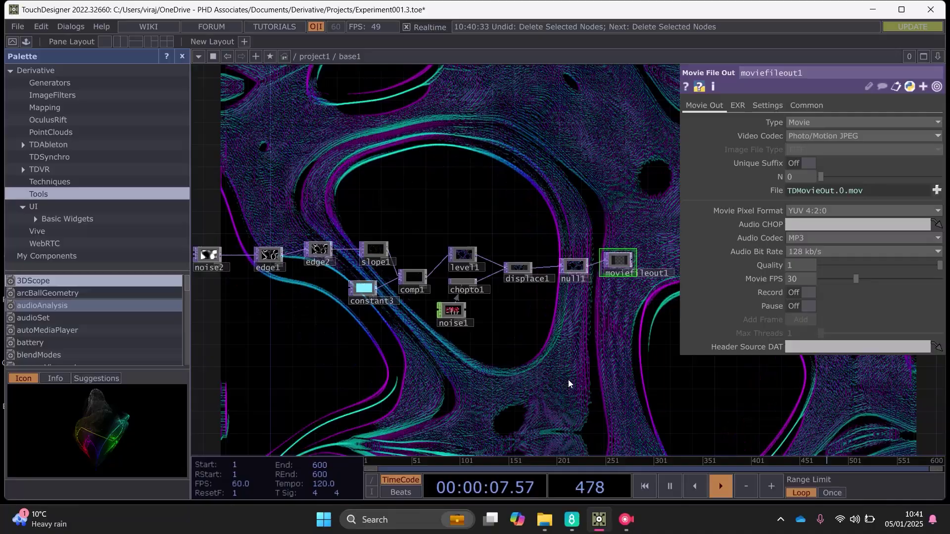
left_click_drag(564, 390, 554, 406)
left_click_drag(522, 176, 502, 163)
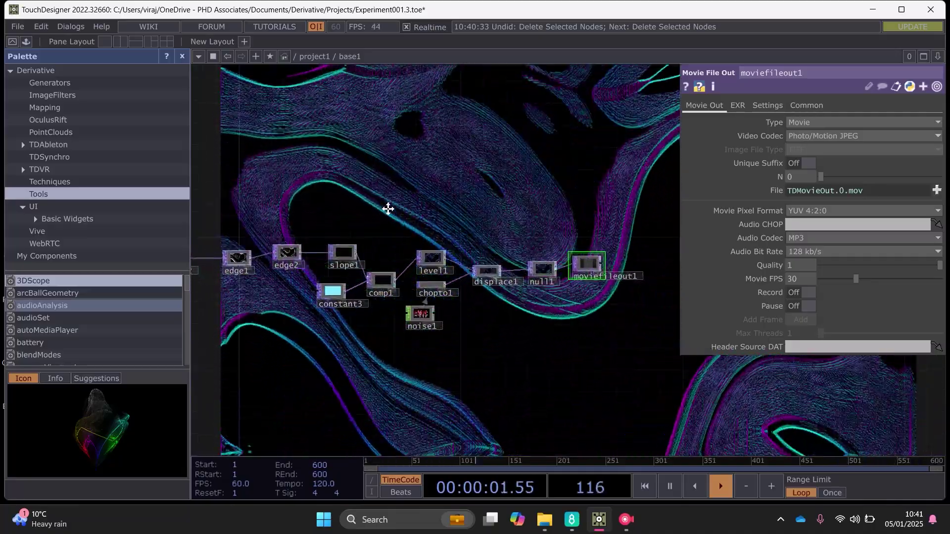
left_click_drag(388, 207, 410, 217)
scroll(420, 266, "down", 5)
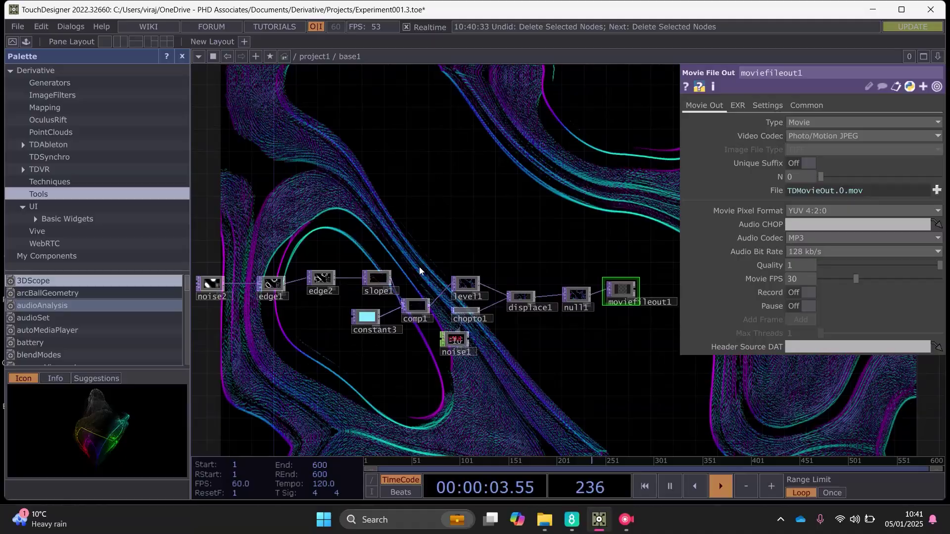
left_click_drag(502, 370, 492, 386)
scroll(400, 299, "up", 4)
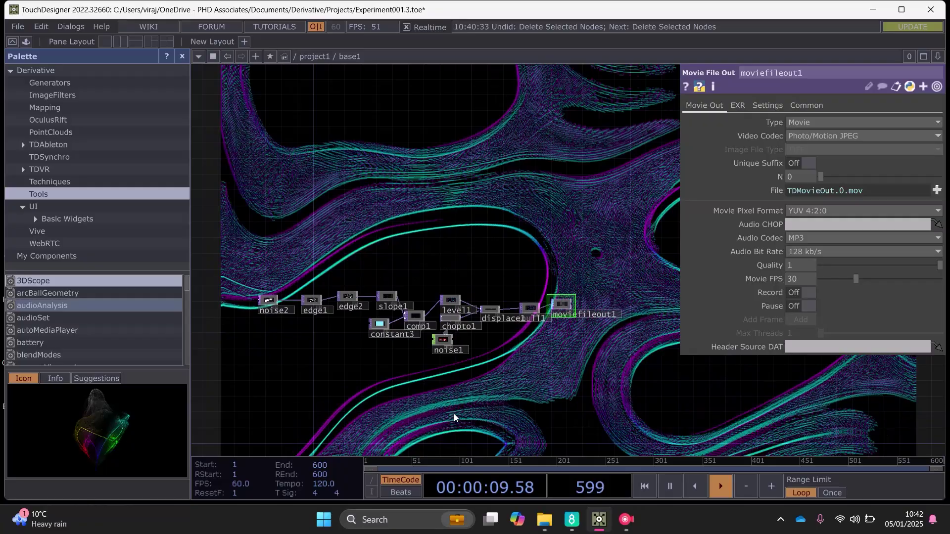
left_click_drag(459, 387, 472, 379)
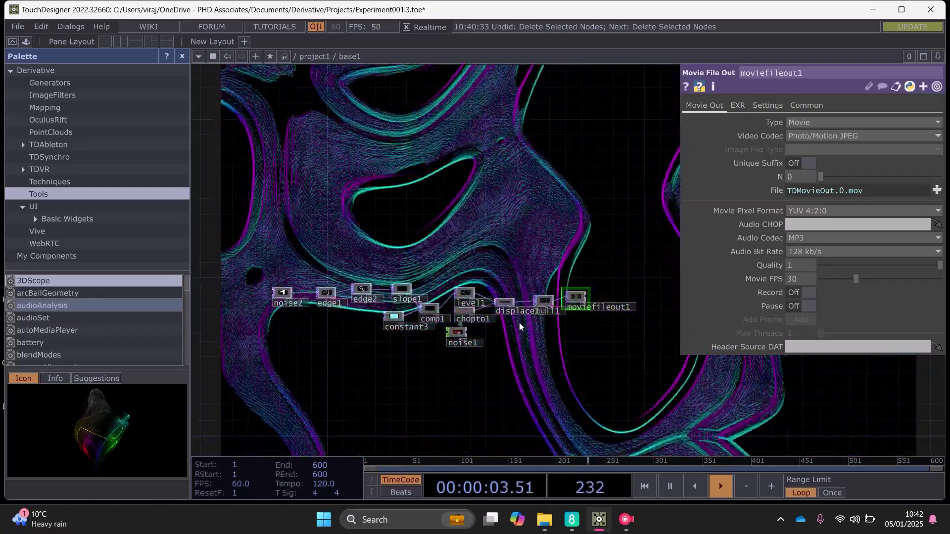
left_click_drag(528, 253, 521, 244)
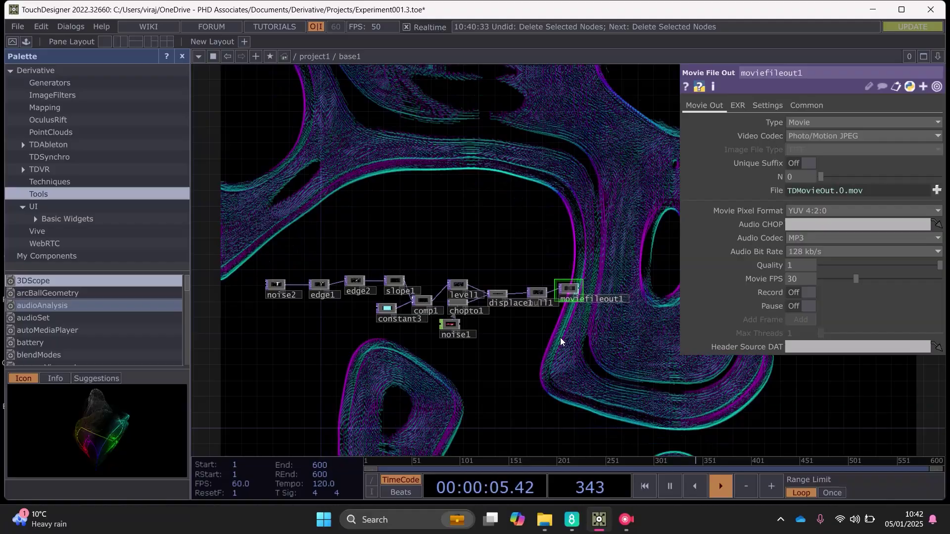
left_click_drag(562, 337, 578, 352)
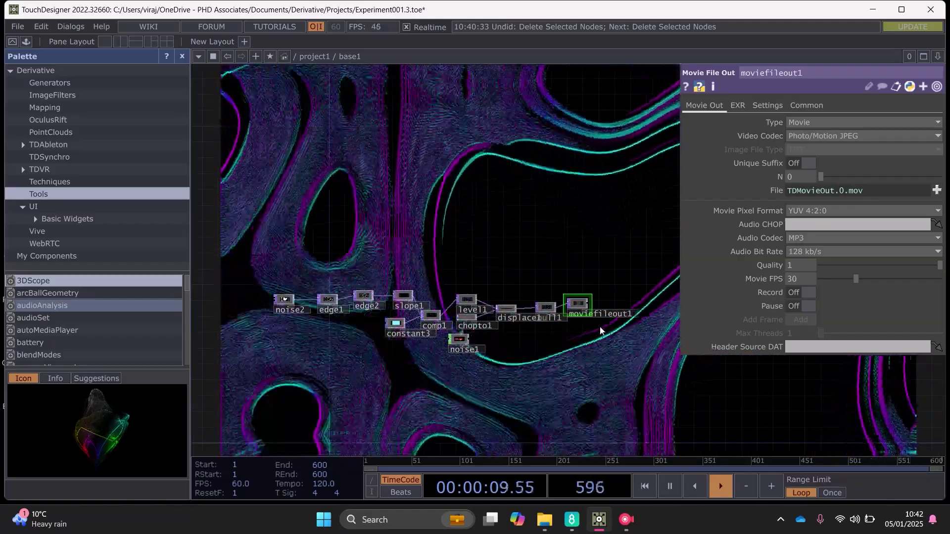
Select all operators in the base1 network and delete them
right_click(640, 247)
left_click(639, 239)
right_click_drag(639, 240, 278, 420)
key("Delete")
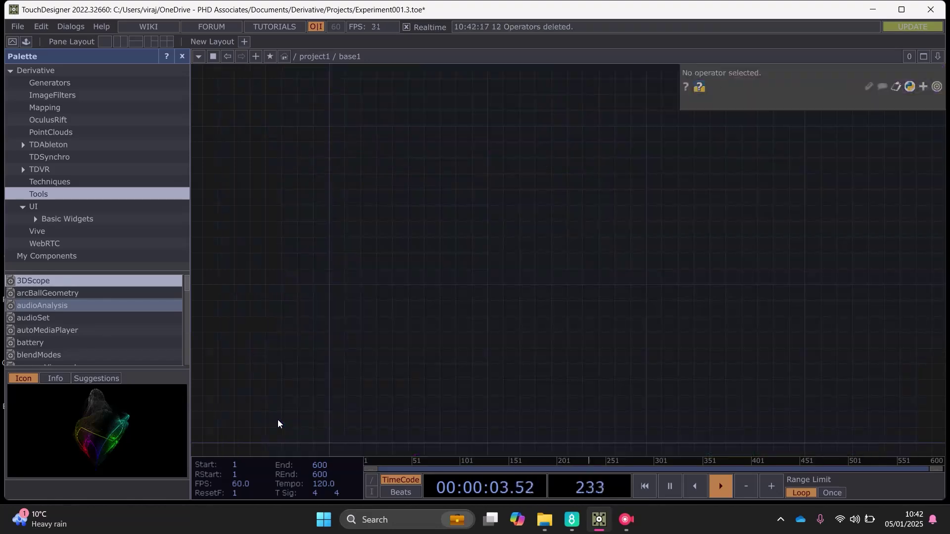
Add a Noise TOP to the empty network
key("Tab")
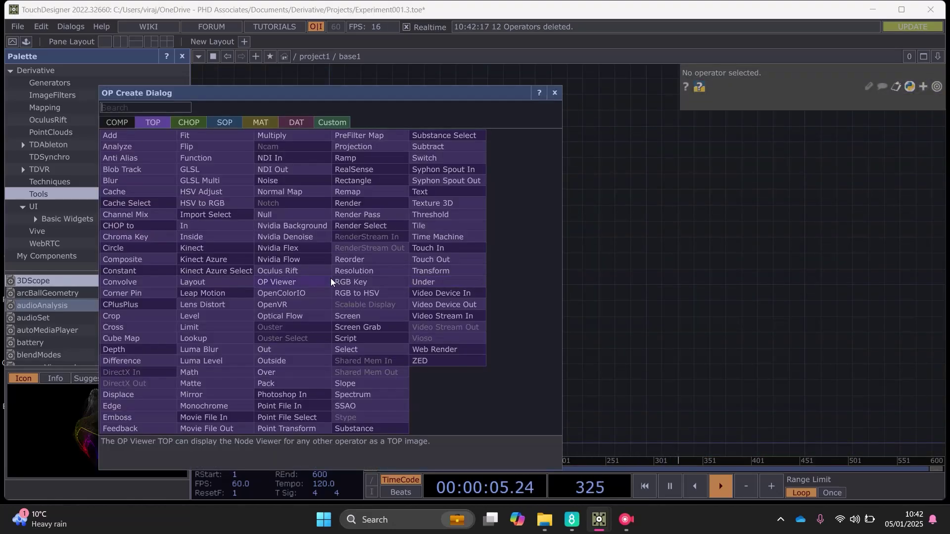
type("noi")
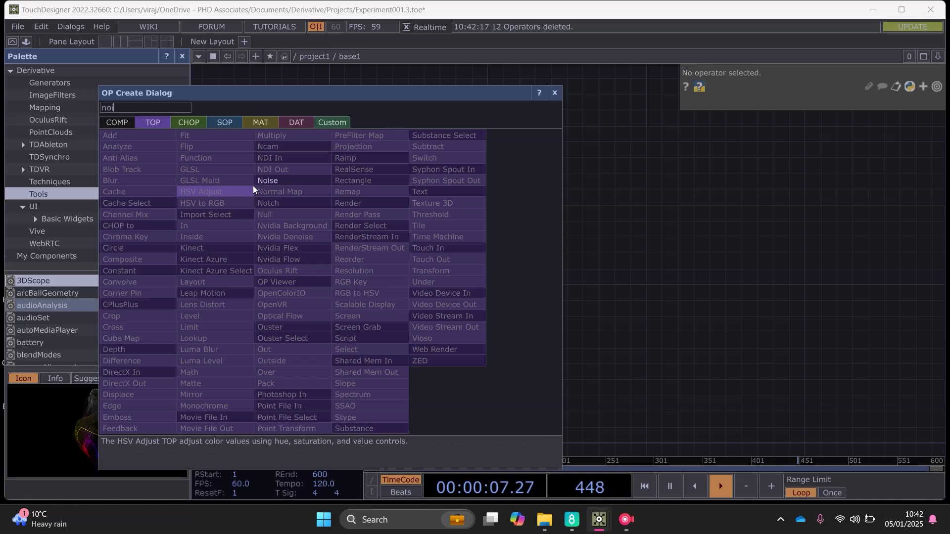
left_click(292, 181)
left_click(319, 268)
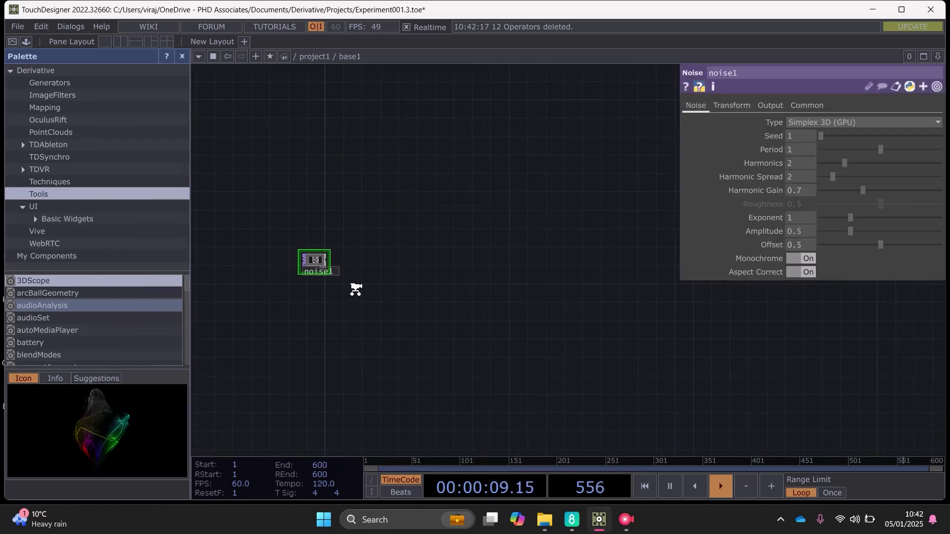
scroll(346, 294, "up", 3)
left_click_drag(350, 306, 357, 313)
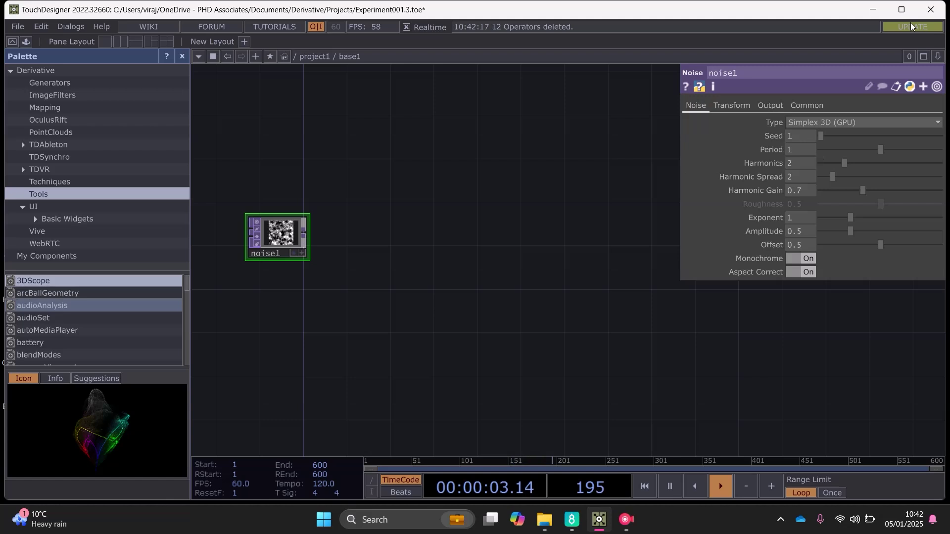
Set the noise operator's Period to 2
left_click(819, 148)
left_click(800, 149)
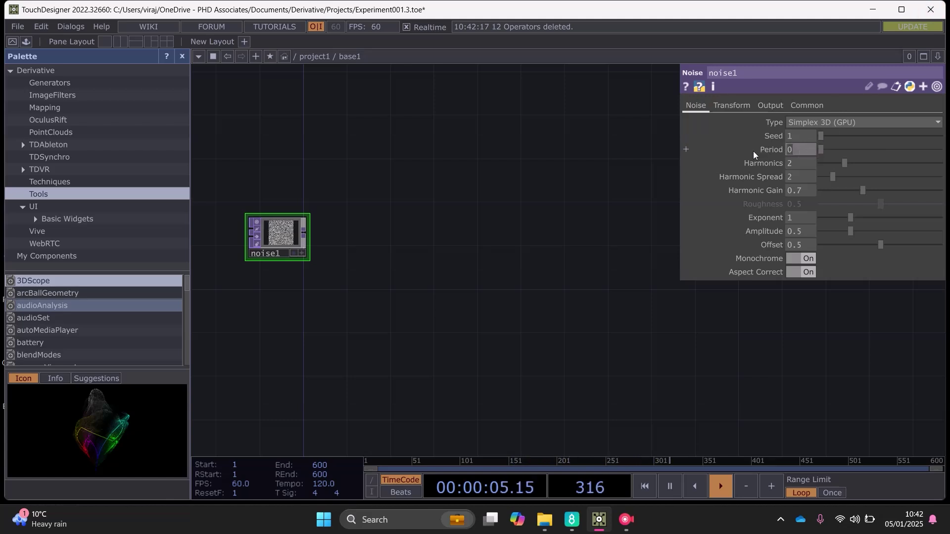
type("2")
key("Return")
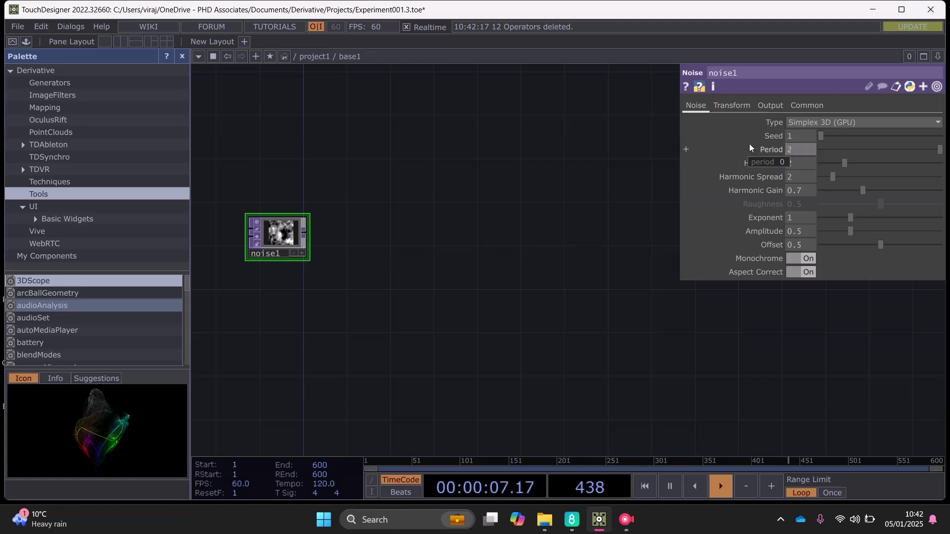
Set the noise operator's Harmonic Gain to 0 and its Harmonics to 0
left_click(804, 162)
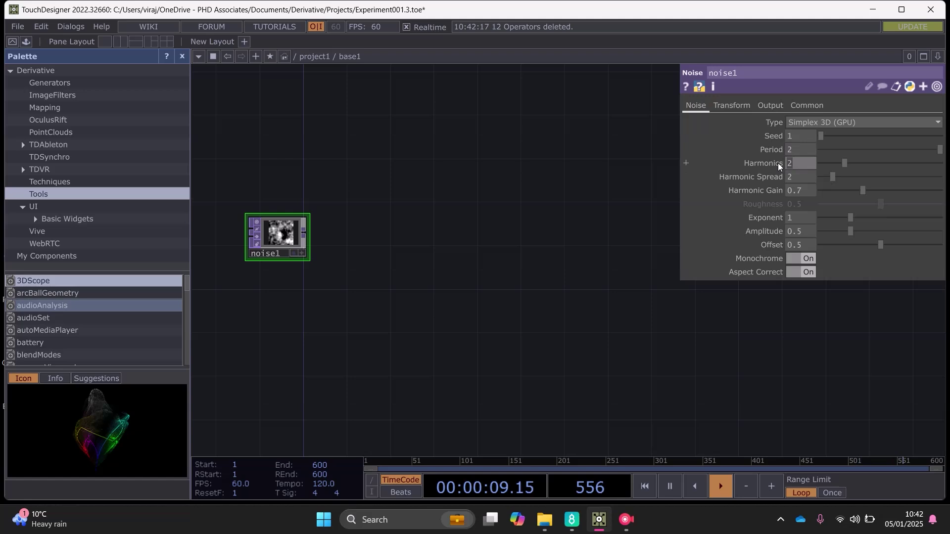
left_click_drag(802, 189, 779, 191)
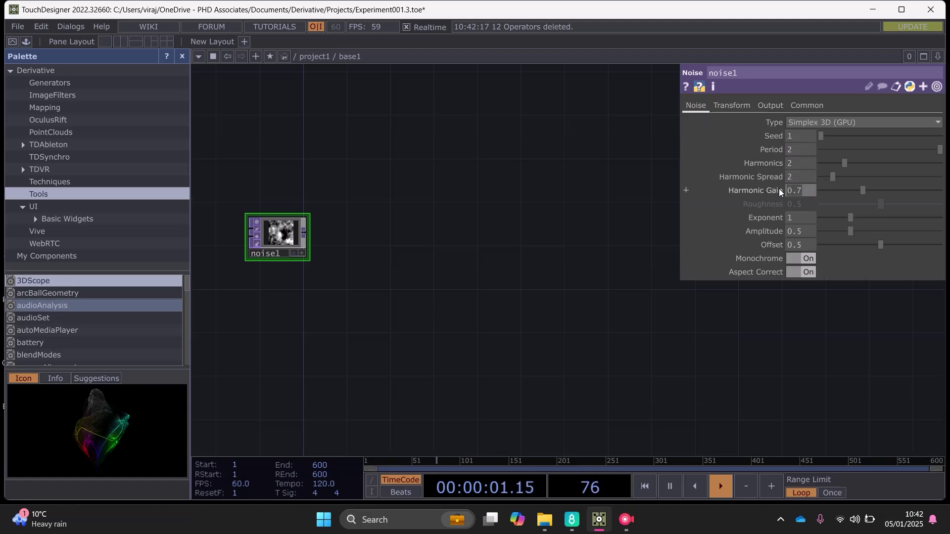
type("0")
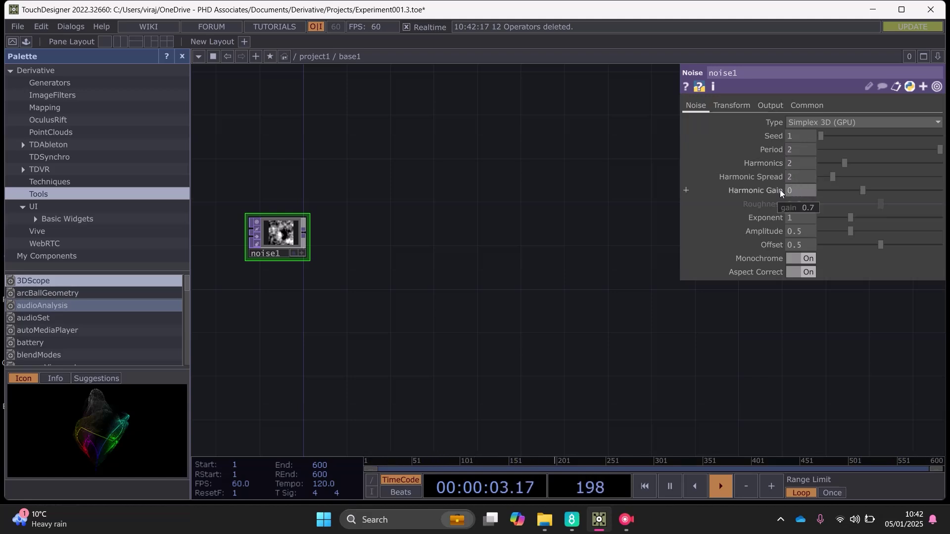
left_click_drag(801, 164, 780, 164)
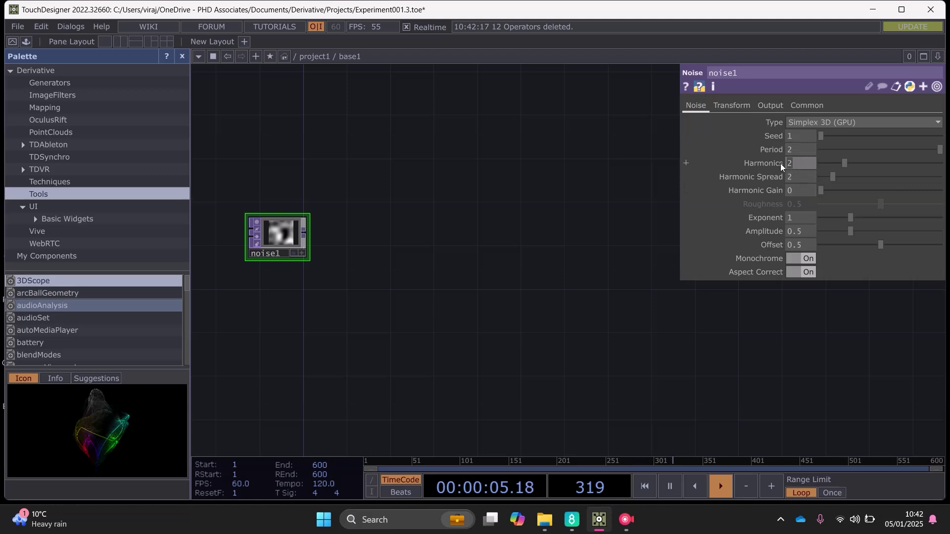
type("0")
key("Return")
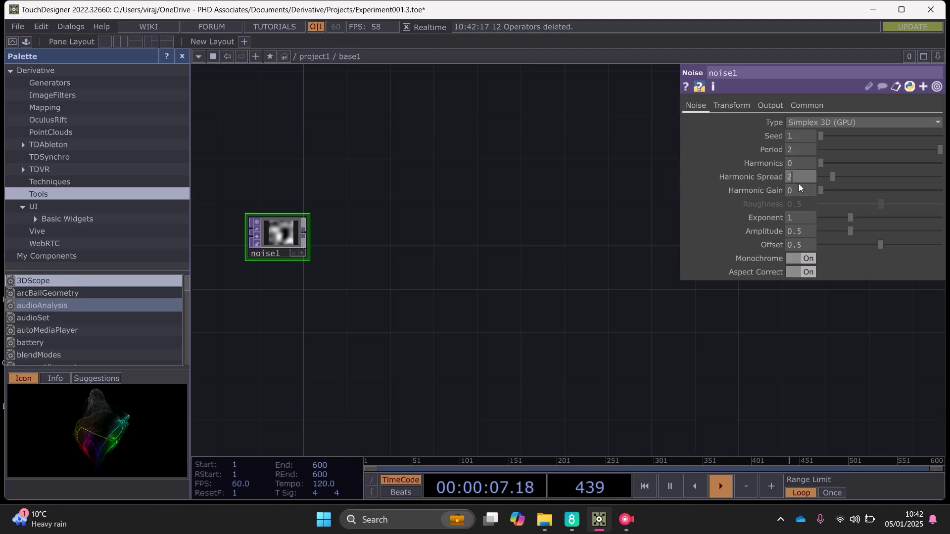
Set the noise operator's Harmonic Spread to 1.2 and its Amplitude to 2
left_click(800, 178)
type("1.2")
key("Return")
type("2")
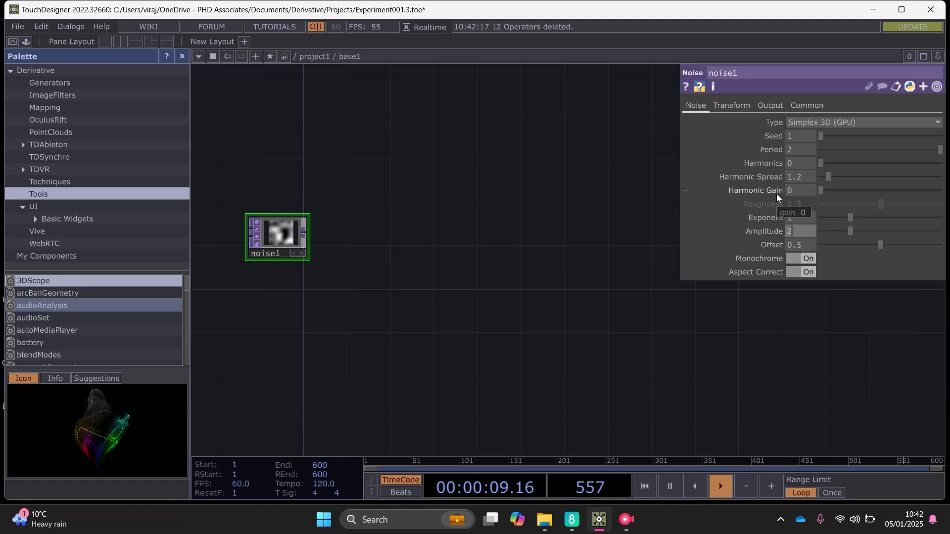
key("Return")
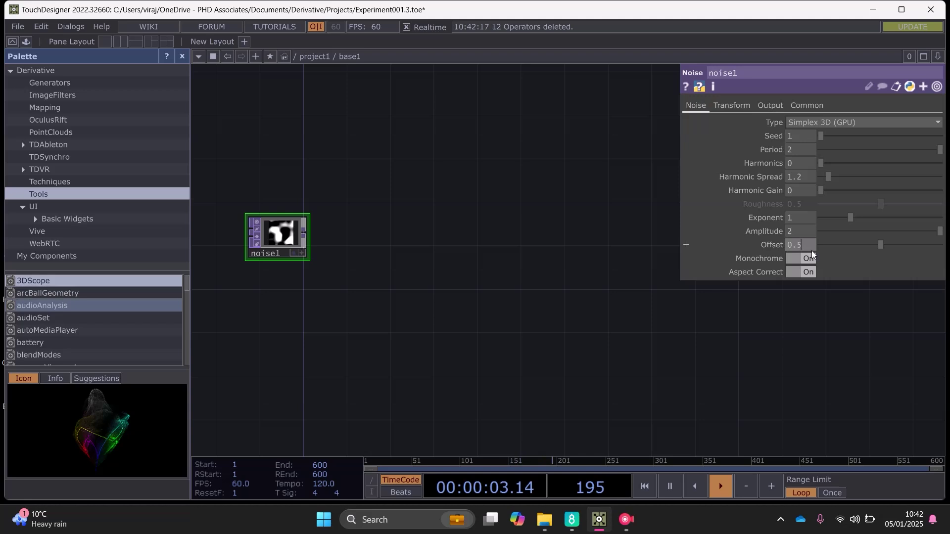
Set the noise operator's Offset to 0.2
left_click(798, 241)
type("0.2")
key("Return")
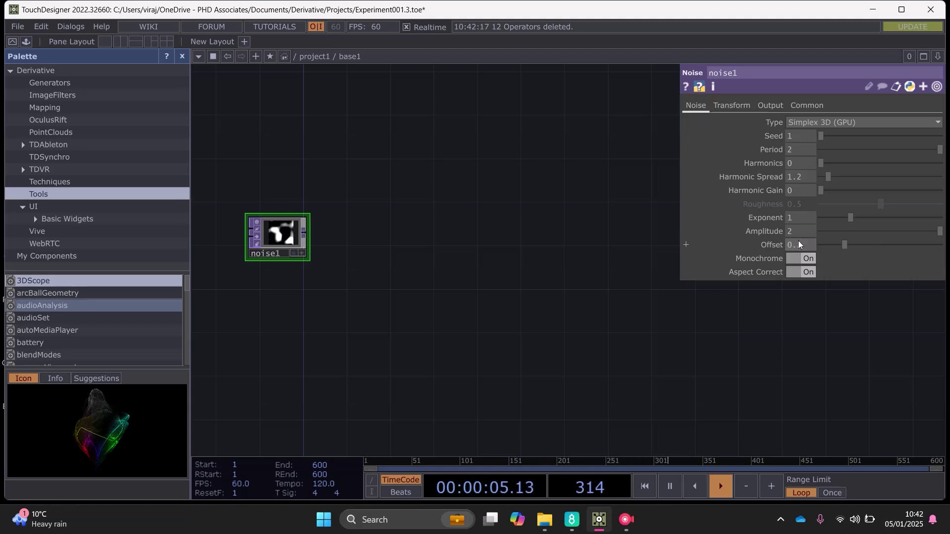
Add a Null TOP wired to the output of the noise operator, leaving a gap between the two
left_click_drag(313, 233, 301, 228)
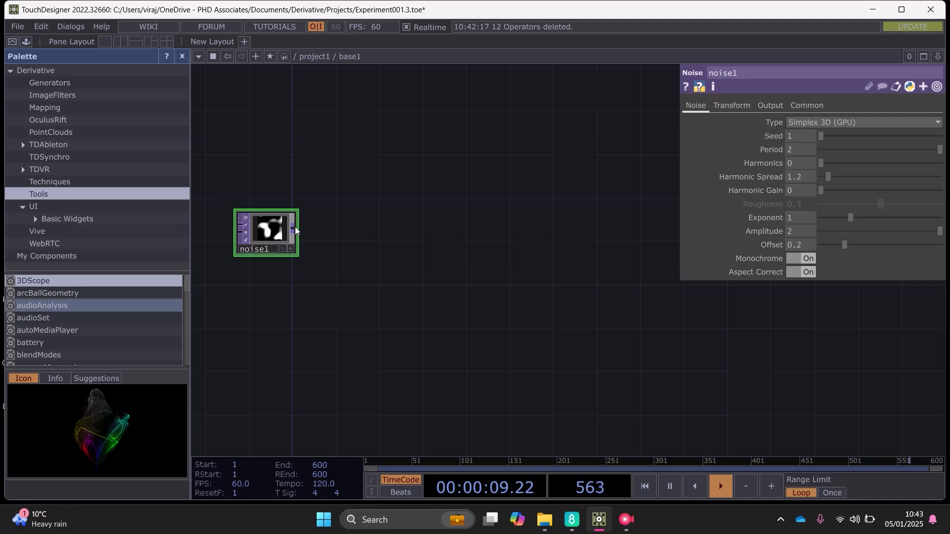
left_click(295, 226)
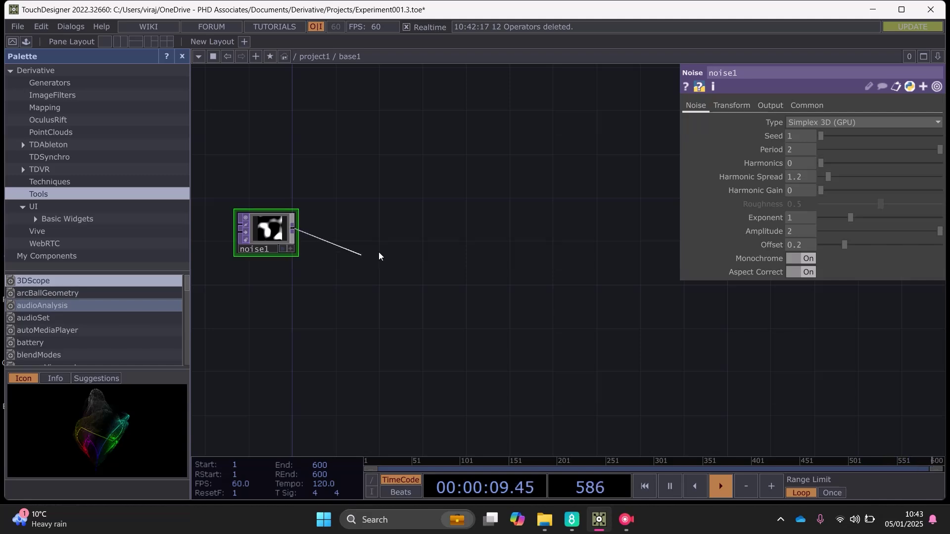
left_click(553, 224)
left_click(253, 241)
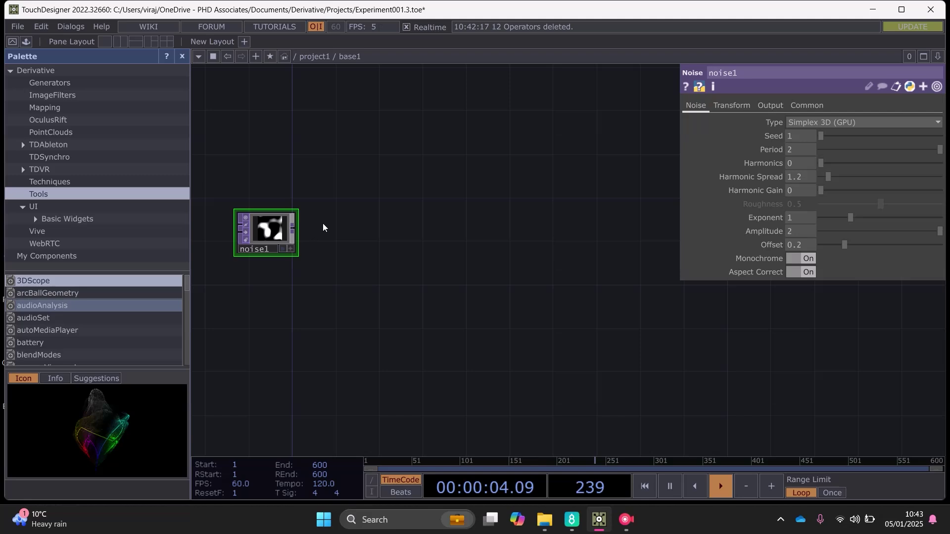
left_click(293, 230)
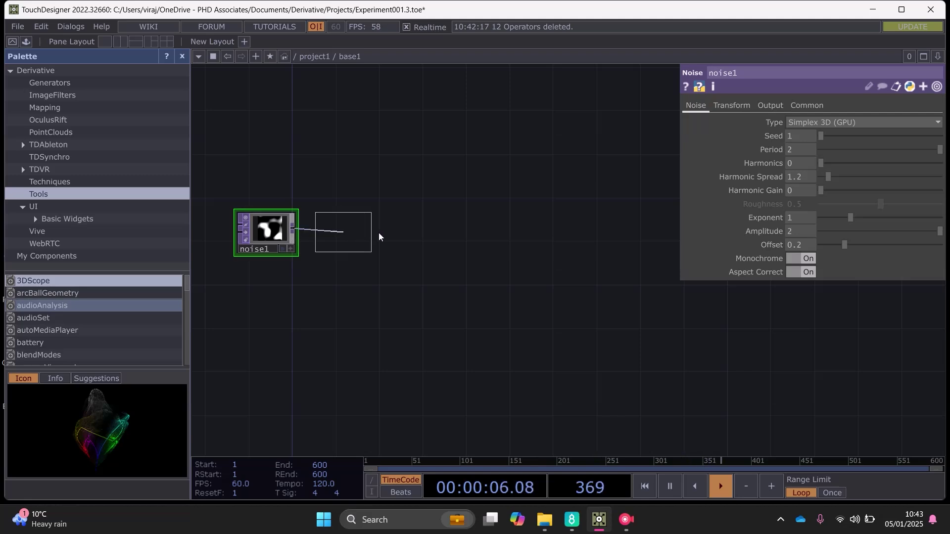
left_click(607, 230)
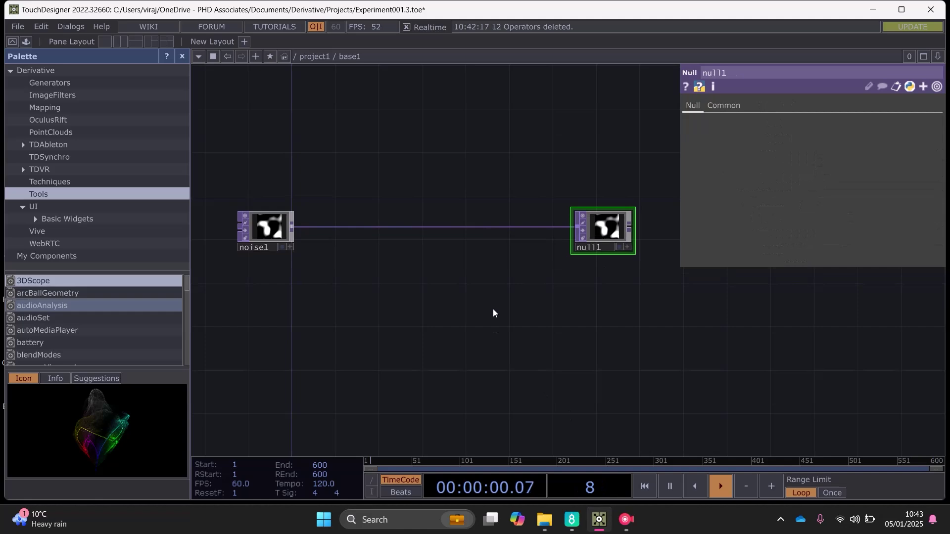
Move the null operator farther away from the noise operator to make room in the chain
key("u")
key("i")
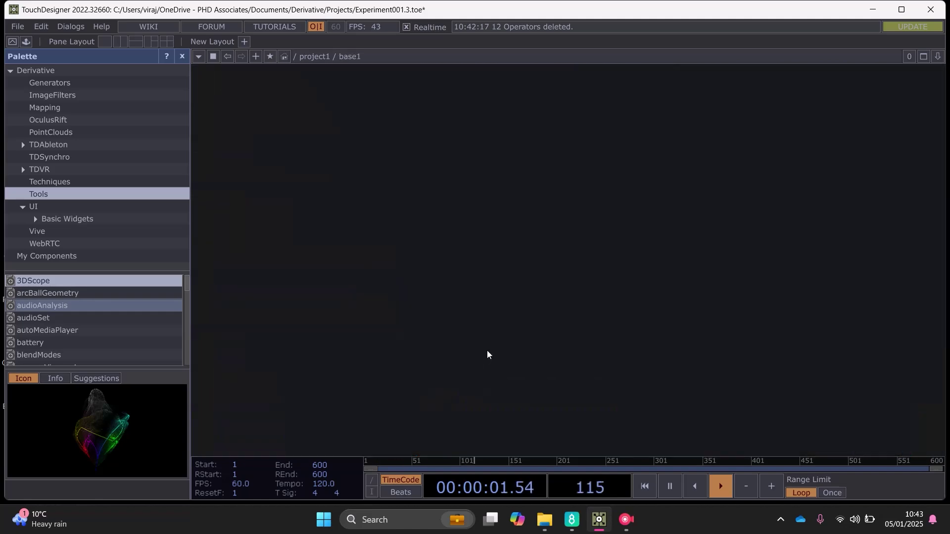
key("ctrl+c")
key("ctrl+v")
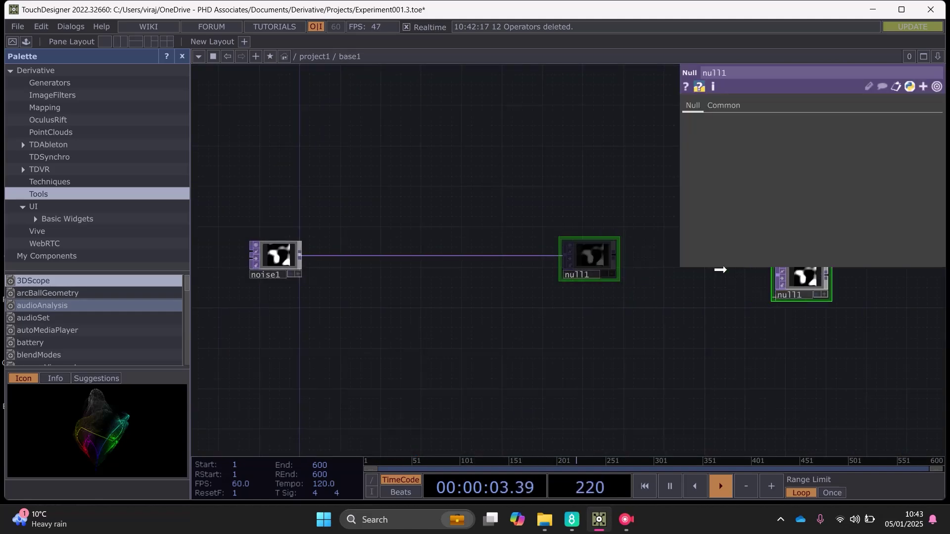
left_click_drag(667, 255, 668, 256)
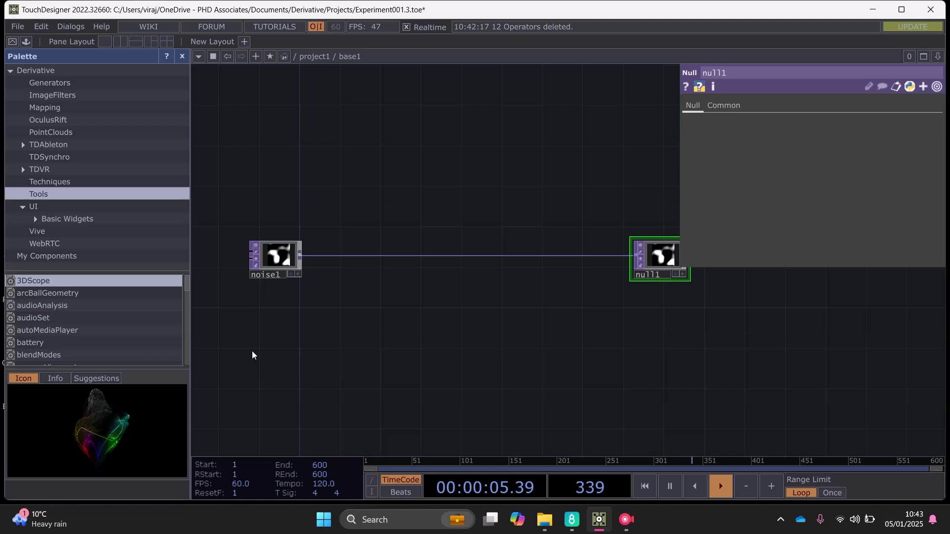
Animate the noise operator by setting its X translate to the expression absTime.seconds/10
left_click_drag(252, 353, 286, 368)
left_click(313, 275)
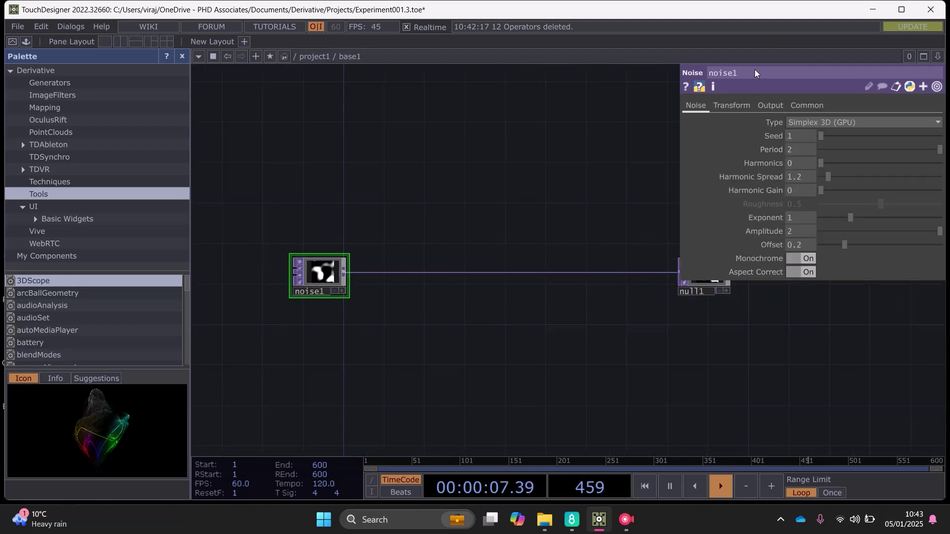
left_click(752, 105)
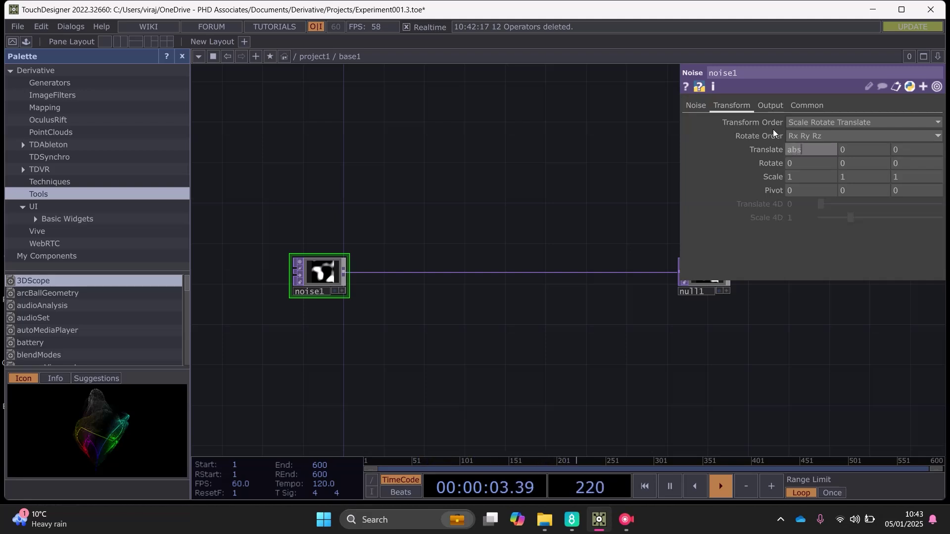
type("abs")
type("Time")
type(".secon")
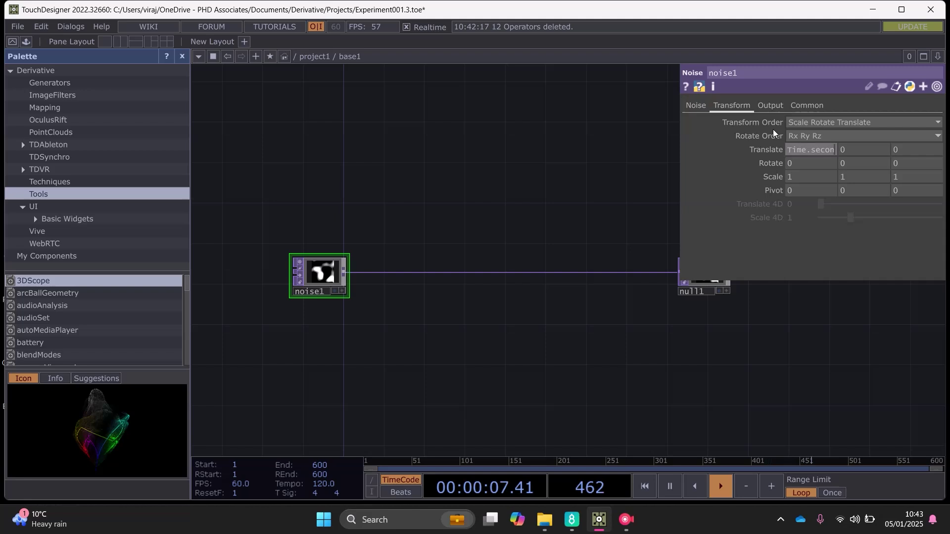
type("ds/10")
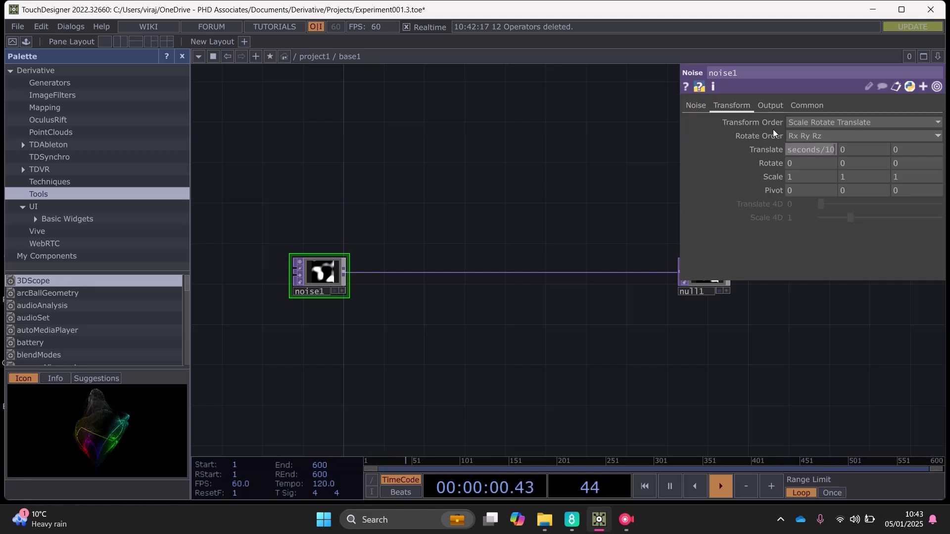
key("Return")
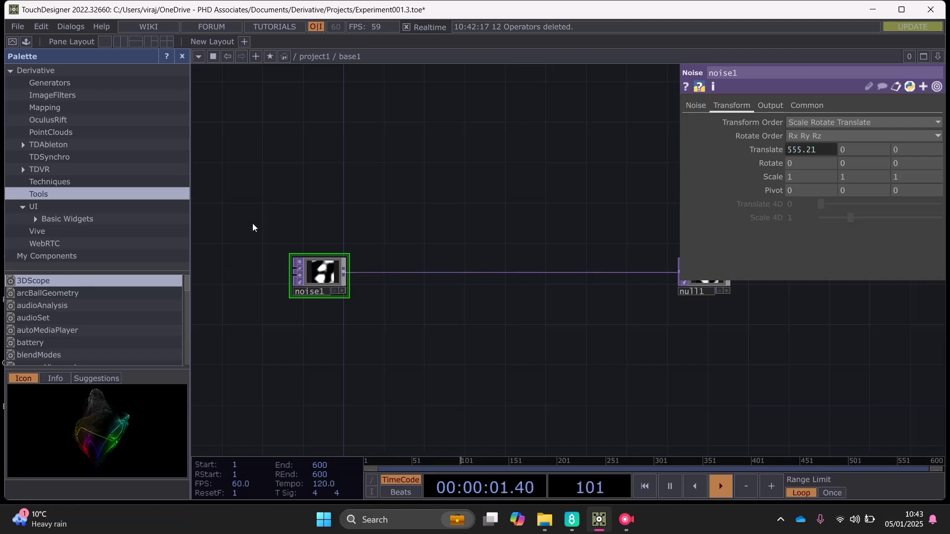
Apply the expression absTime.seconds/10 to the noise operator's Y and Z translate as well
left_click(834, 149)
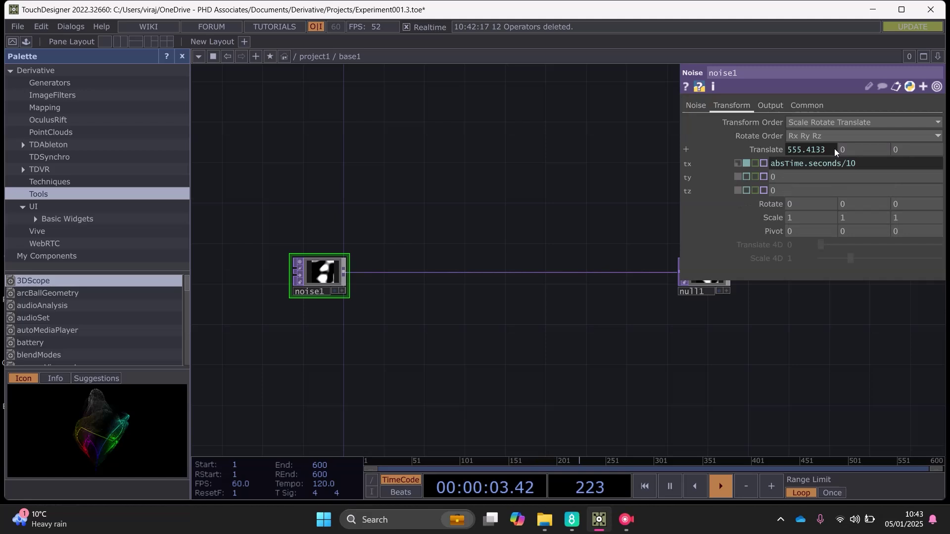
left_click(871, 150)
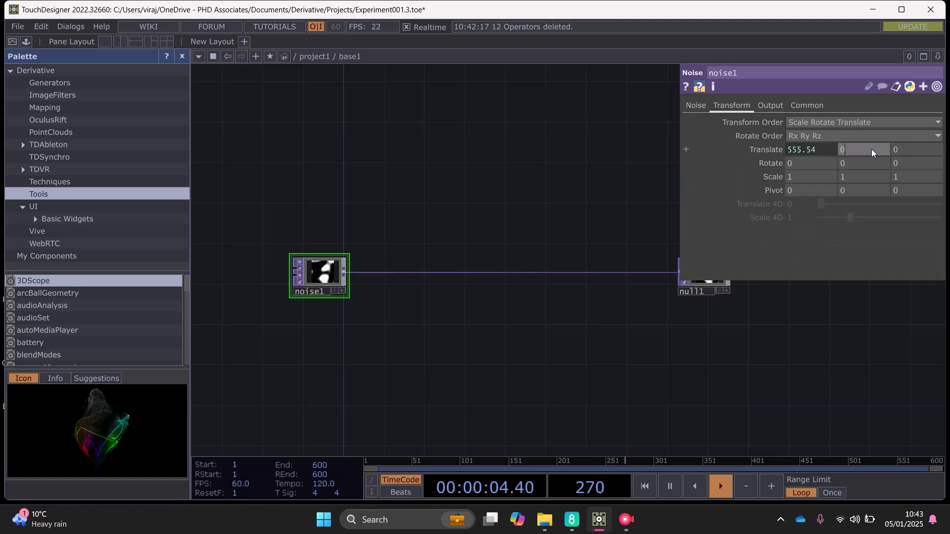
key("ctrl+v")
left_click(913, 150)
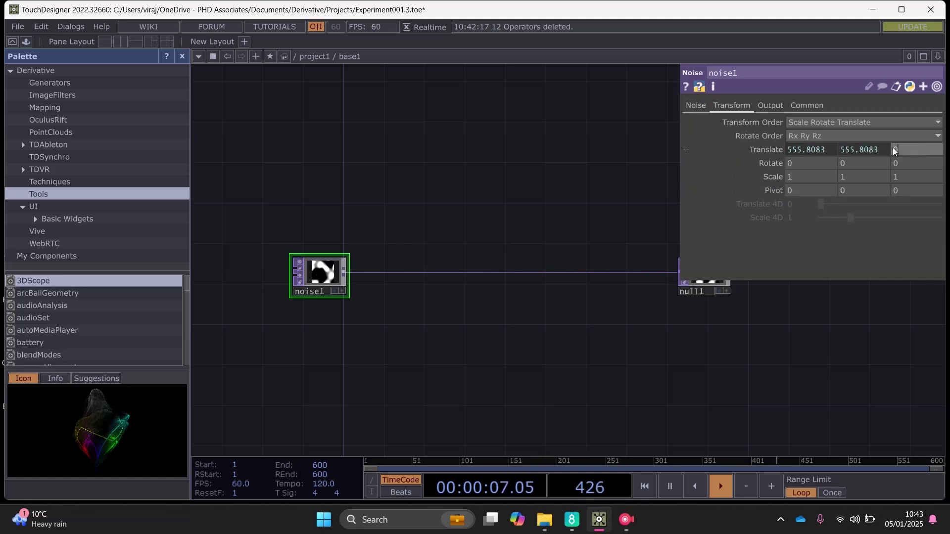
key("ctrl+v")
key("Return")
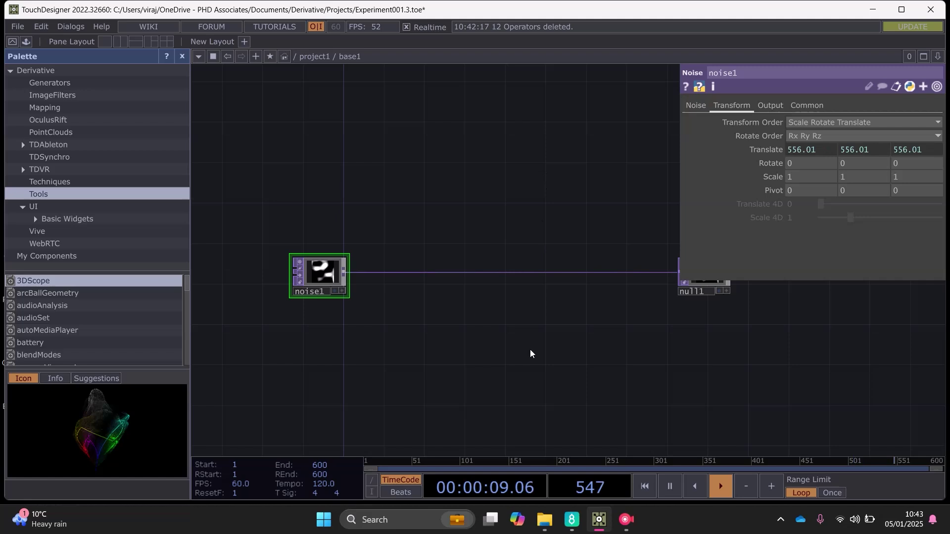
Display the null operator's output as the network background and move the null farther from the noise operator
left_click_drag(525, 347, 509, 357)
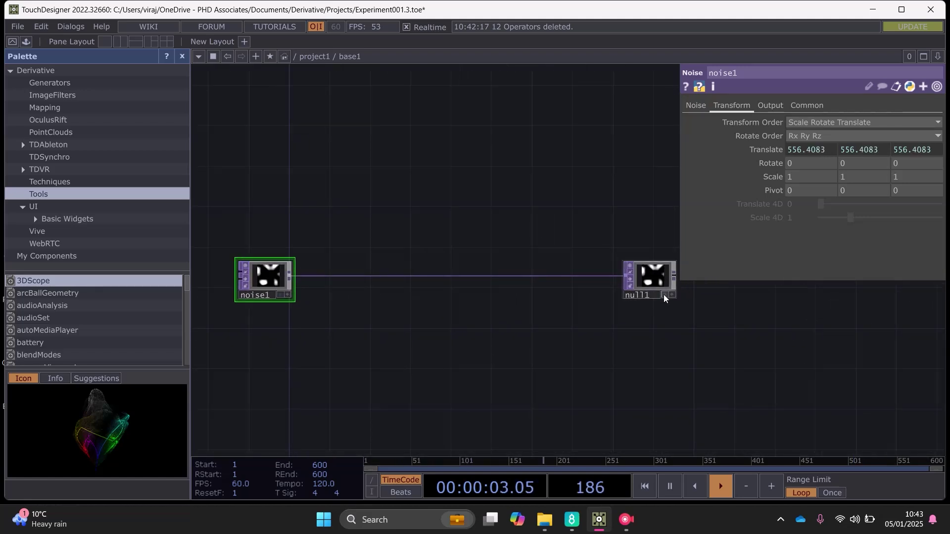
left_click(664, 295)
left_click_drag(342, 218, 383, 203)
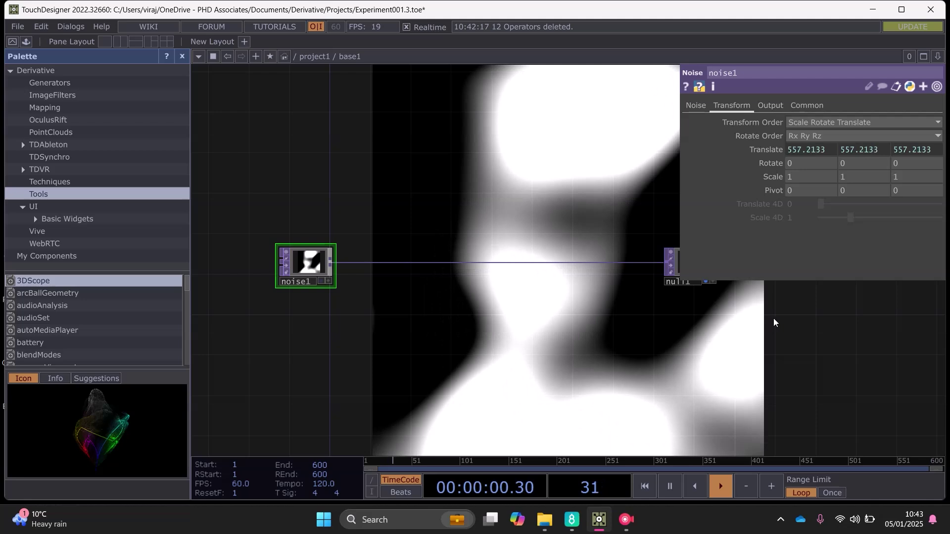
left_click_drag(716, 311, 609, 277)
left_click_drag(482, 312, 589, 317)
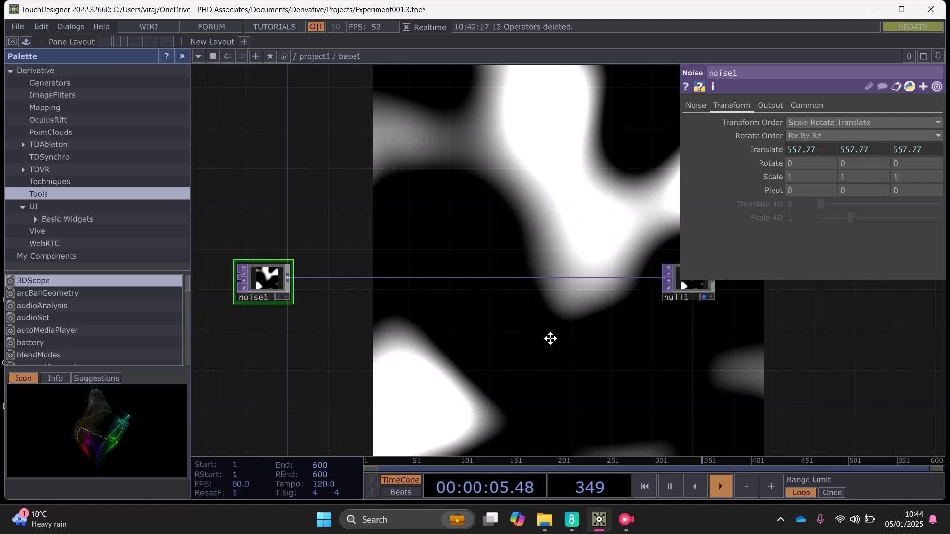
left_click_drag(537, 362, 543, 363)
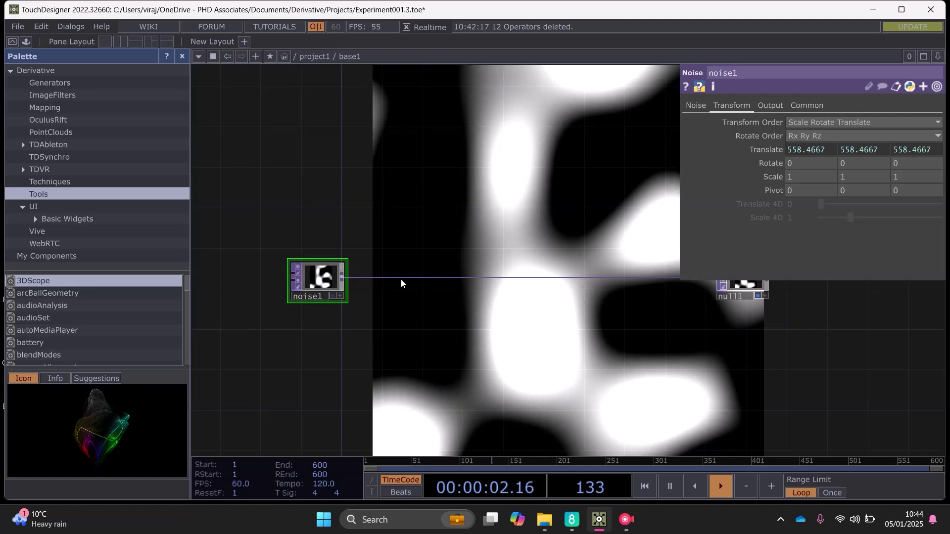
Insert an Edge TOP into the wire between the noise and null operators, placed slightly above the wire
right_click(401, 278)
left_click(435, 269)
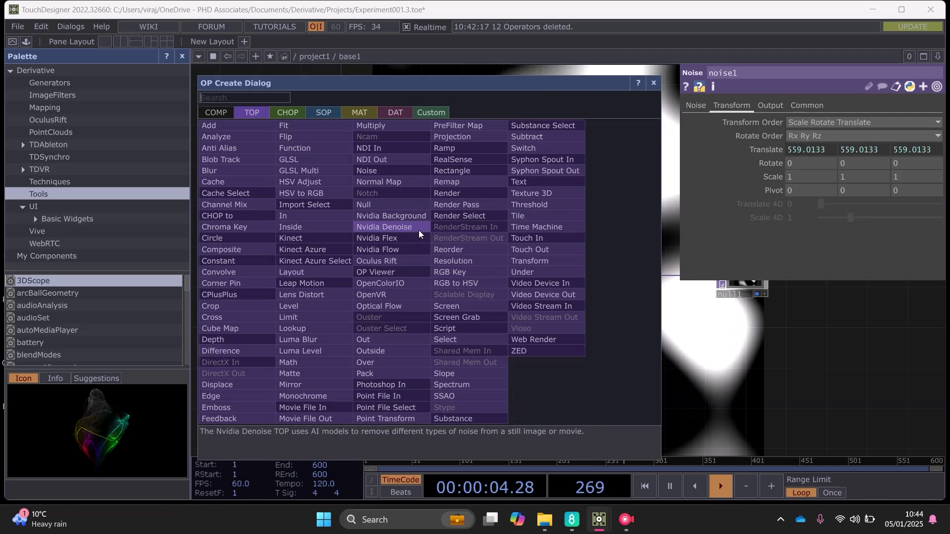
type("edg")
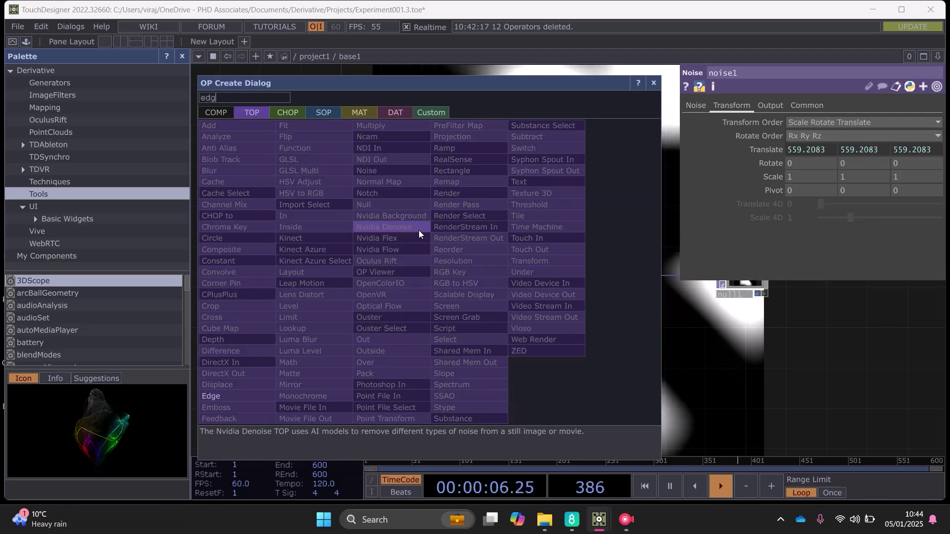
left_click(212, 396)
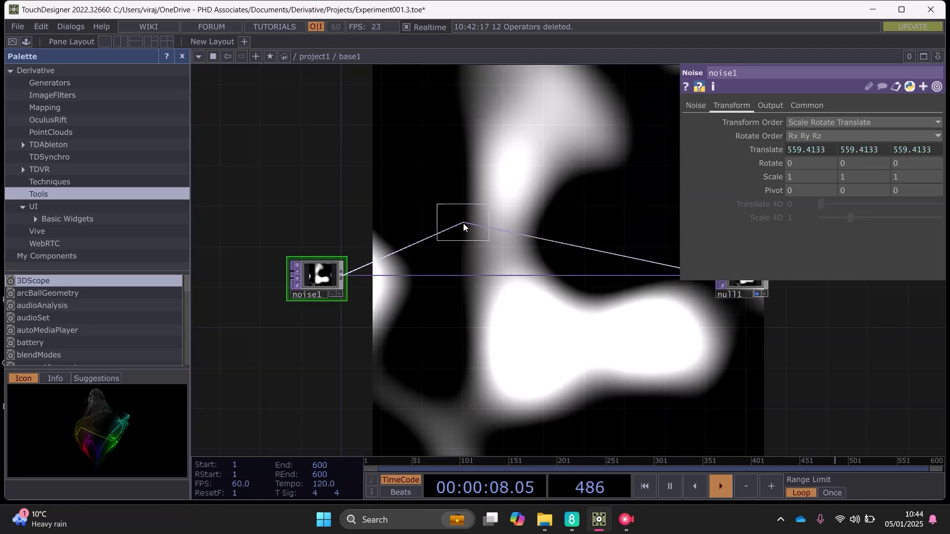
left_click(423, 239)
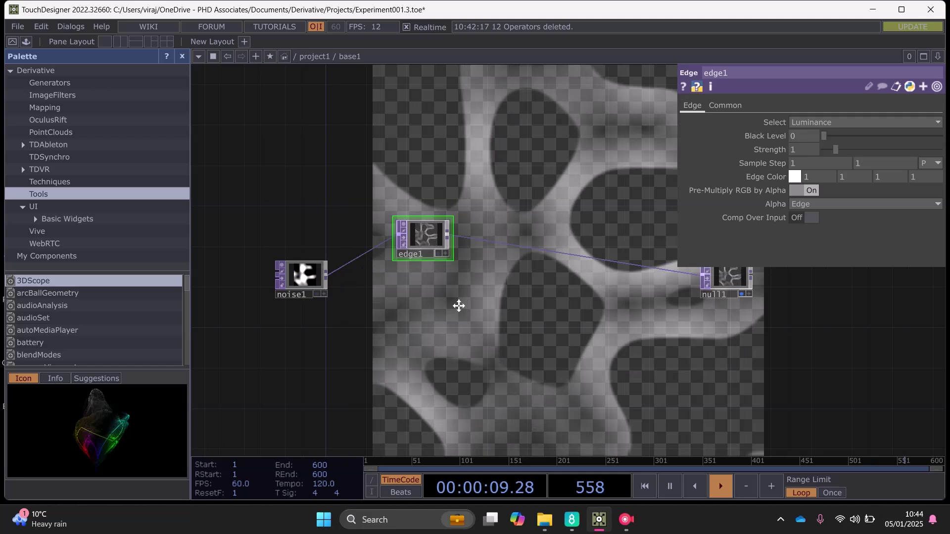
Set the edge operator's Black Level to 0.1 and its Strength to 10
left_click_drag(459, 305, 426, 320)
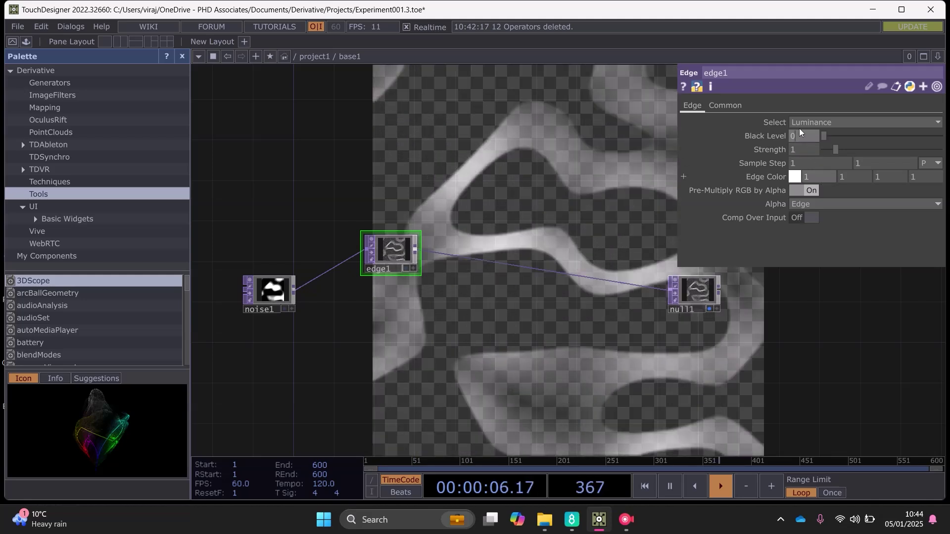
left_click(799, 128)
left_click(764, 127)
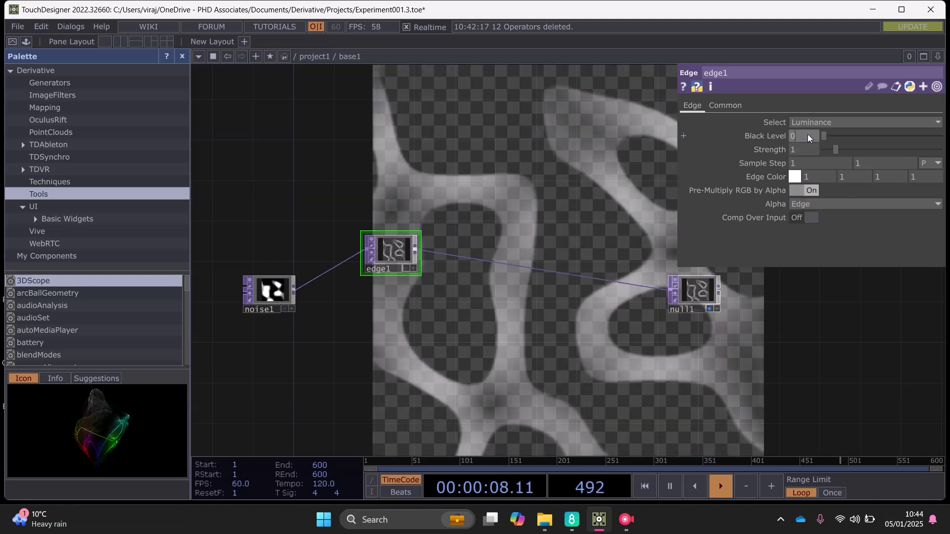
left_click(807, 136)
type(".1")
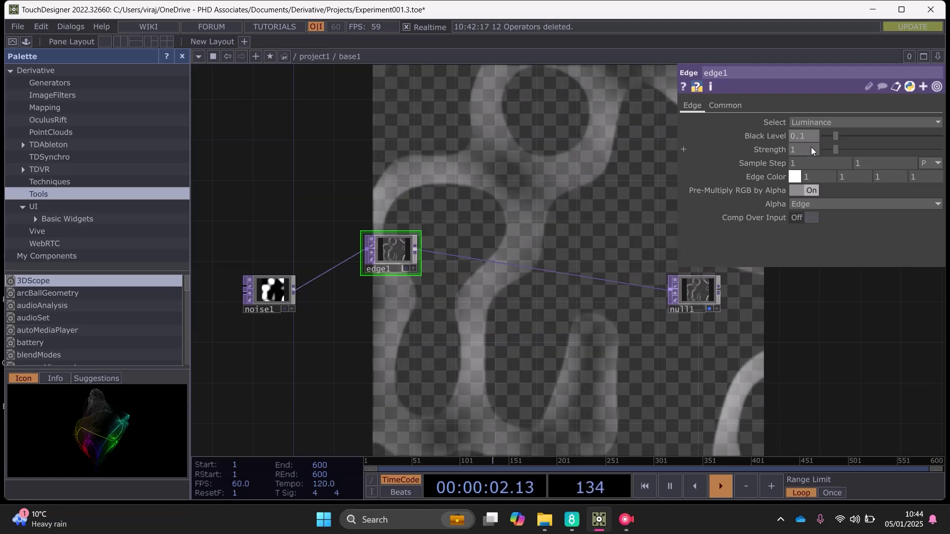
left_click(812, 148)
type("0")
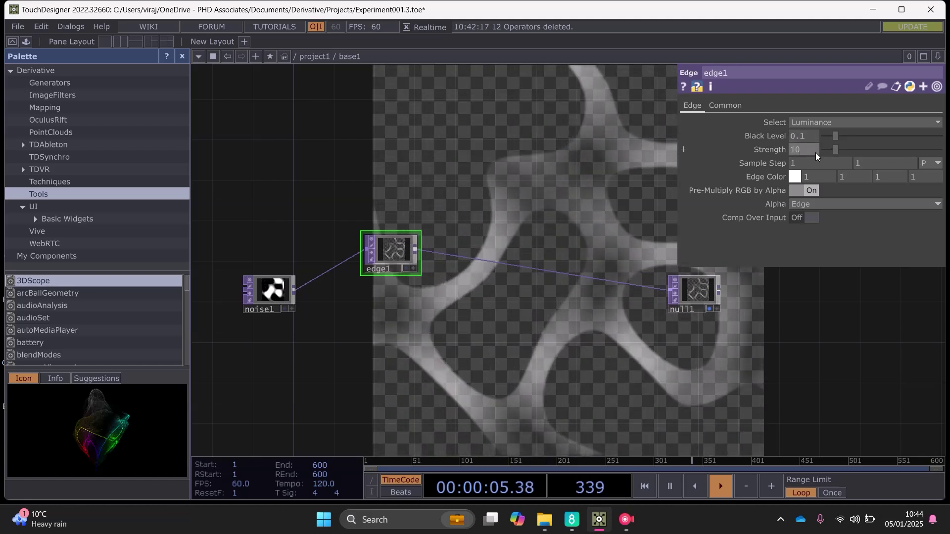
key("Return")
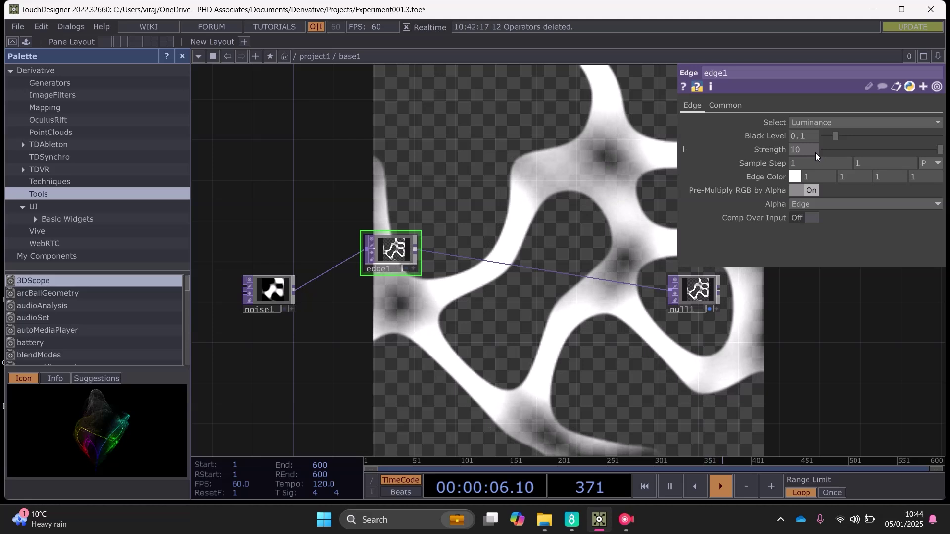
Set both Sample Step values of the edge operator to 10
left_click(828, 162)
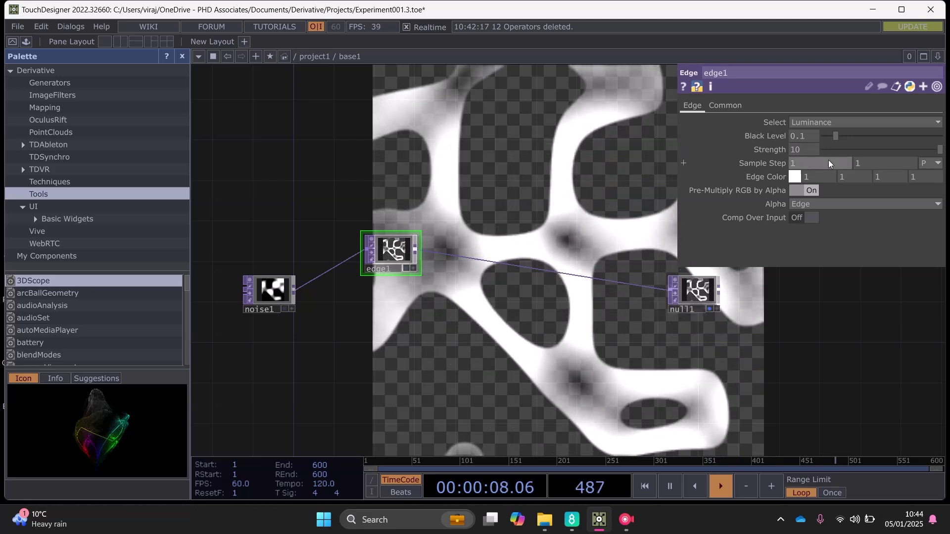
left_click_drag(828, 159, 860, 159)
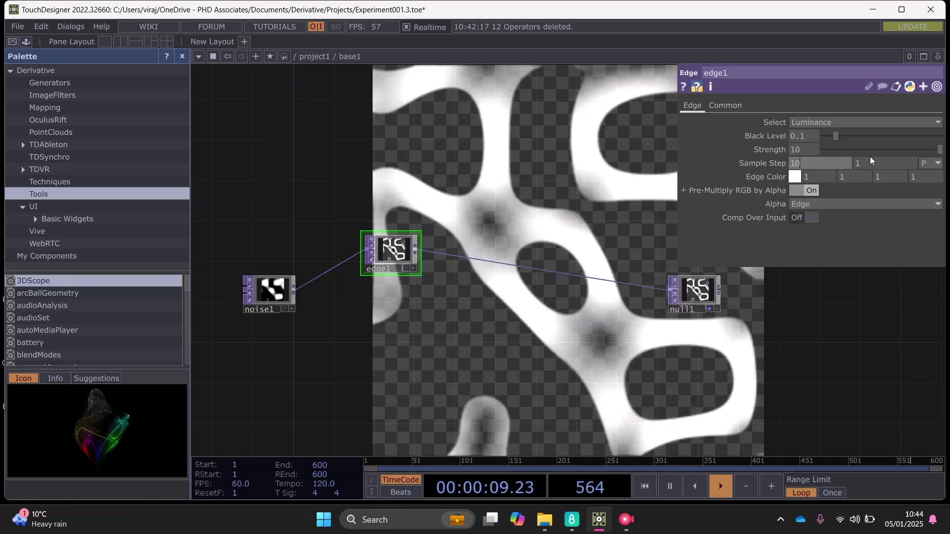
left_click(871, 162)
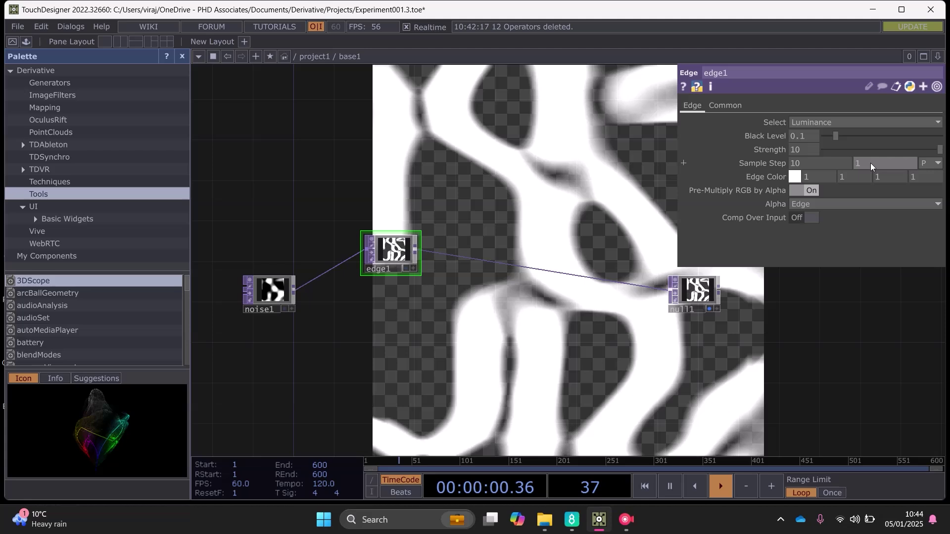
type("10")
key("Return")
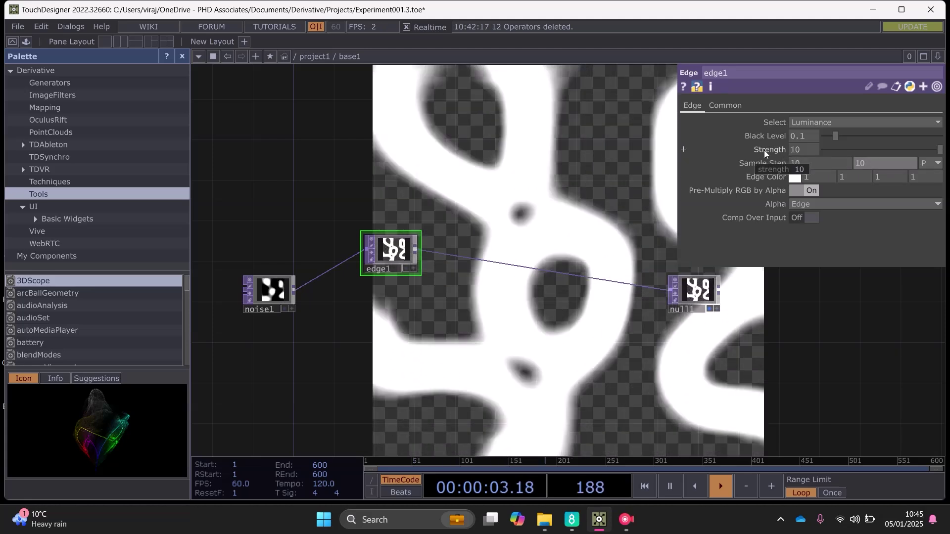
Move the null operator farther from the edge operator and insert a second Edge TOP into the wire between them
left_click_drag(491, 218, 418, 195)
left_click_drag(678, 322, 638, 320)
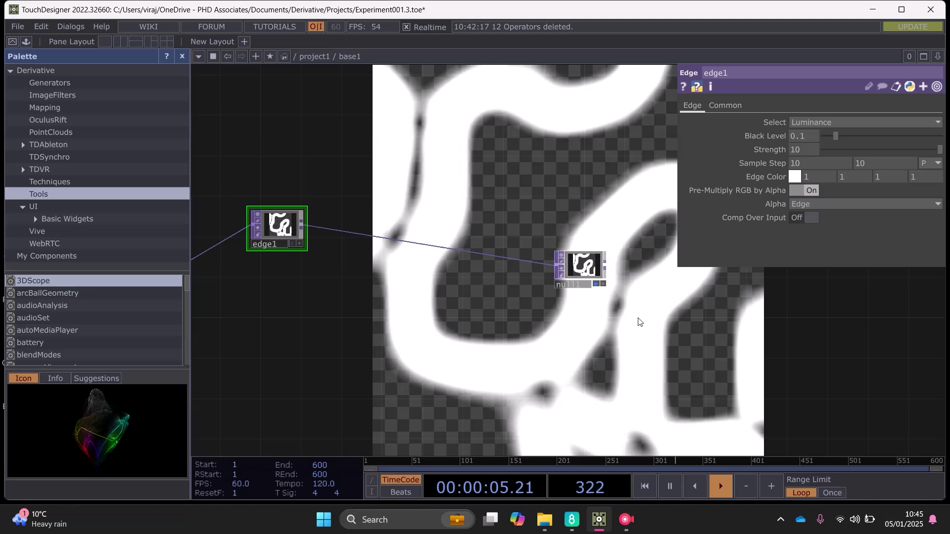
left_click_drag(583, 271, 614, 261)
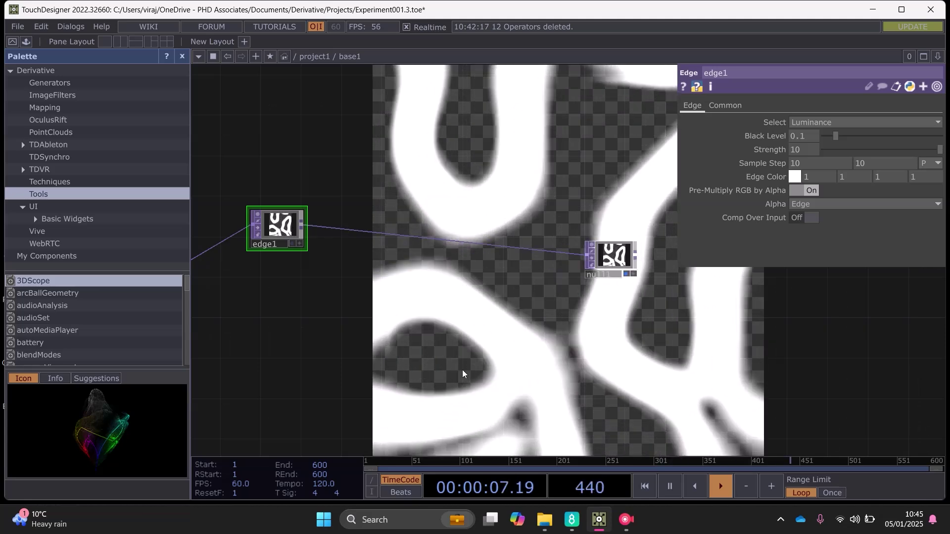
left_click_drag(487, 374, 659, 369)
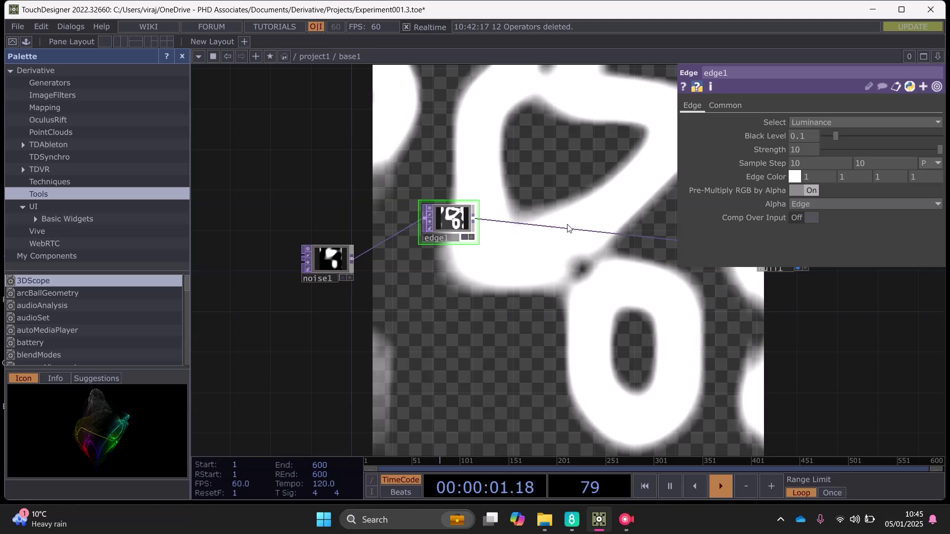
right_click(572, 229)
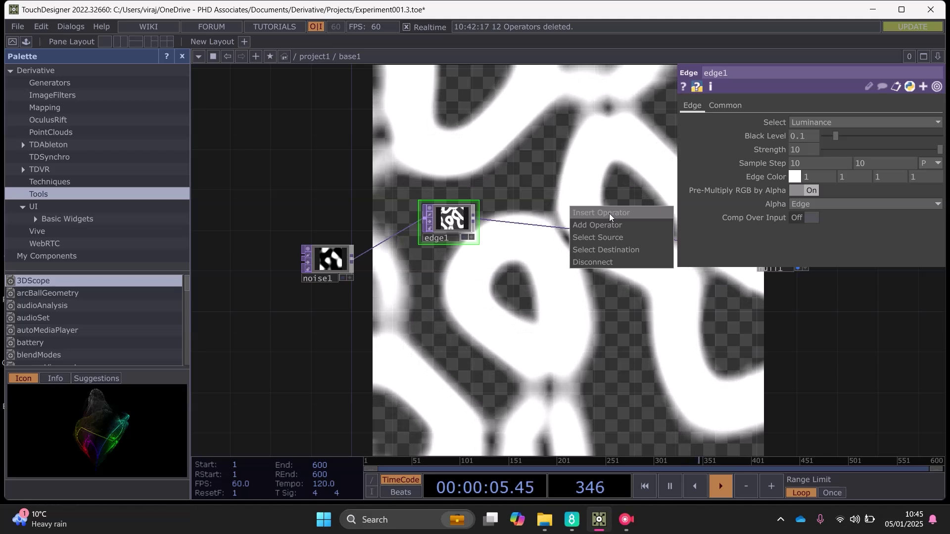
left_click(610, 212)
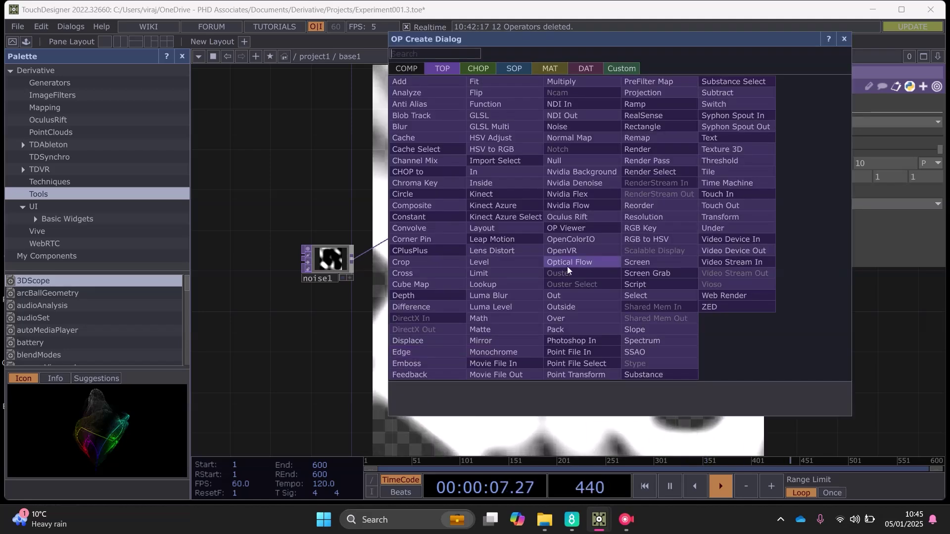
left_click(417, 354)
left_click(562, 208)
Set the second edge operator's Strength to 10
left_click_drag(613, 305, 458, 337)
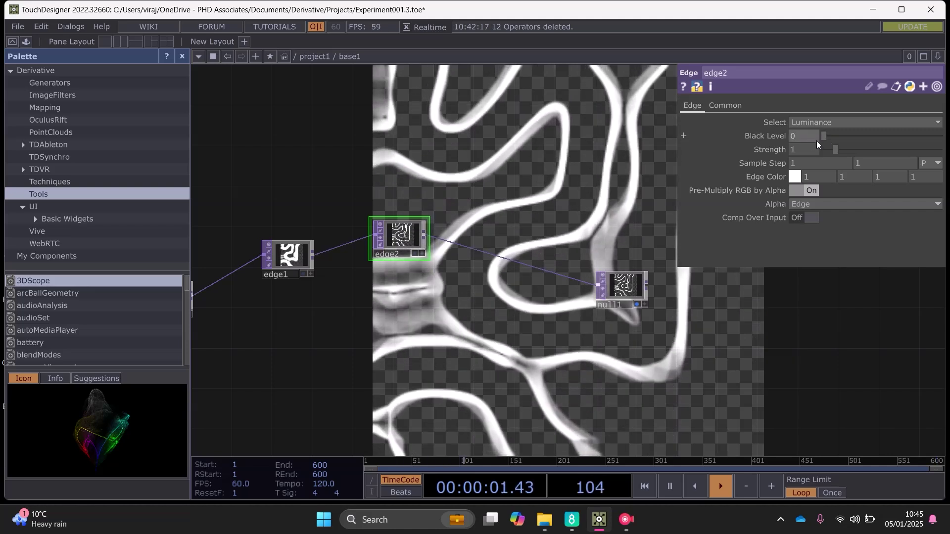
left_click(812, 147)
type("10")
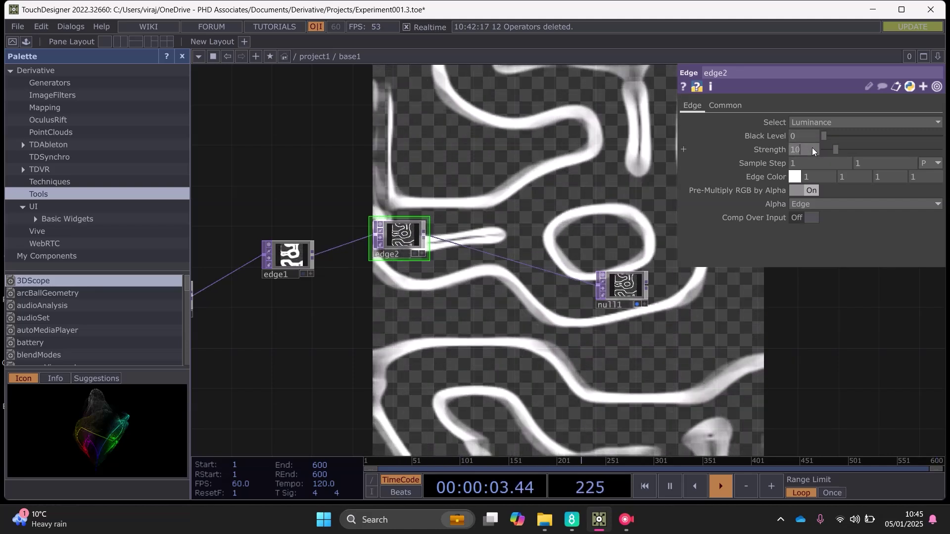
key("Return")
Add a Slope TOP between the second edge operator and the null, moving the null farther away to make room
left_click_drag(636, 366, 595, 346)
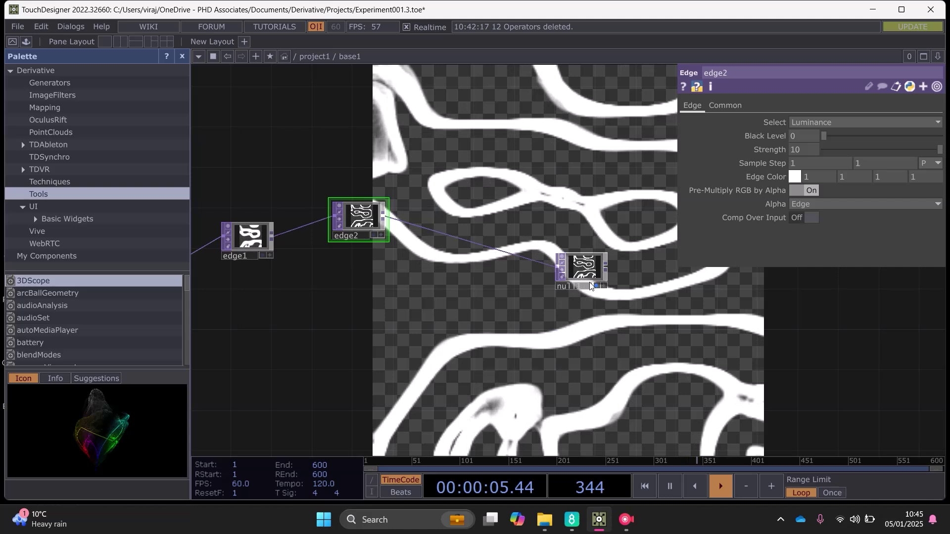
left_click_drag(604, 271, 624, 281)
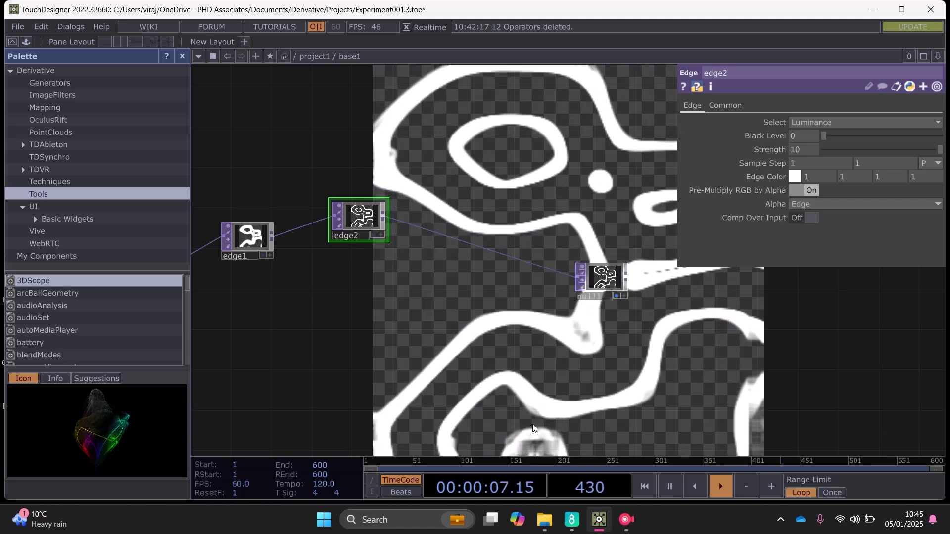
right_click(452, 238)
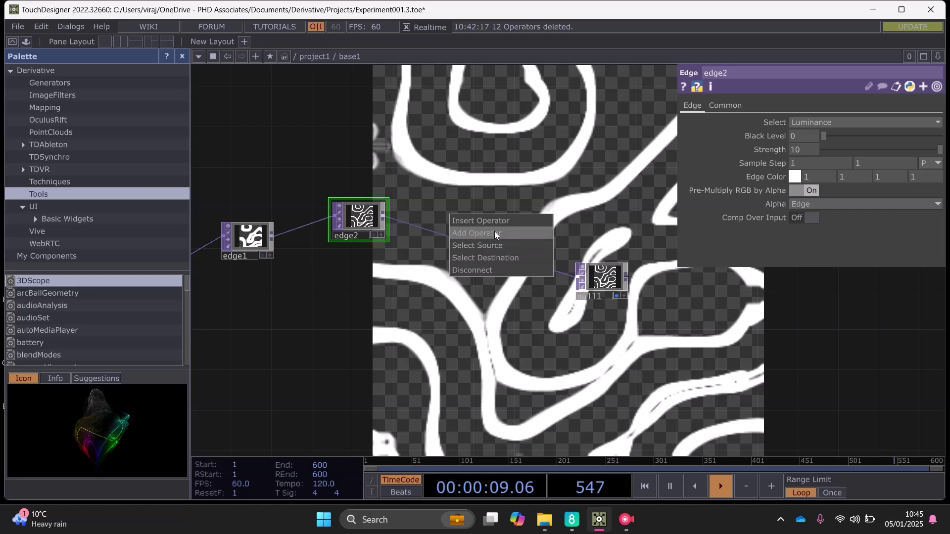
left_click(491, 232)
type("slop")
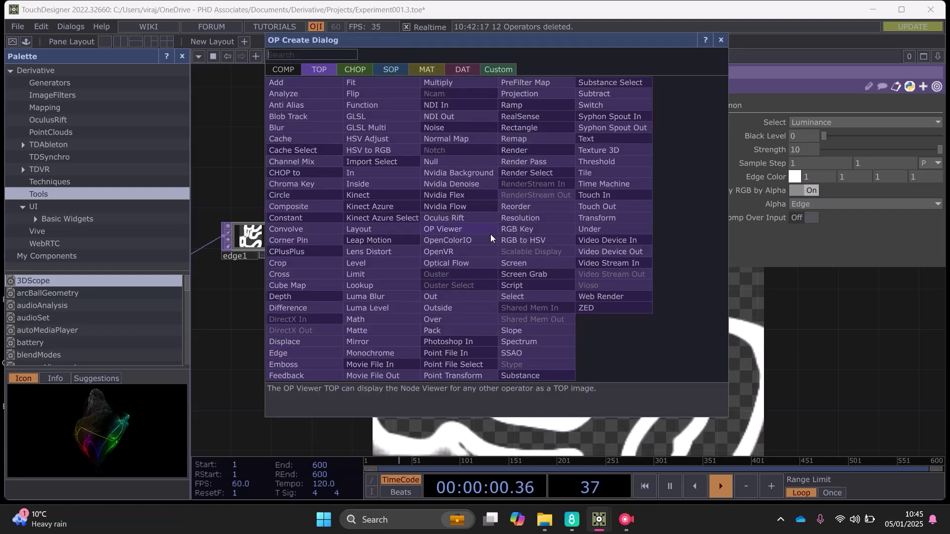
left_click(533, 332)
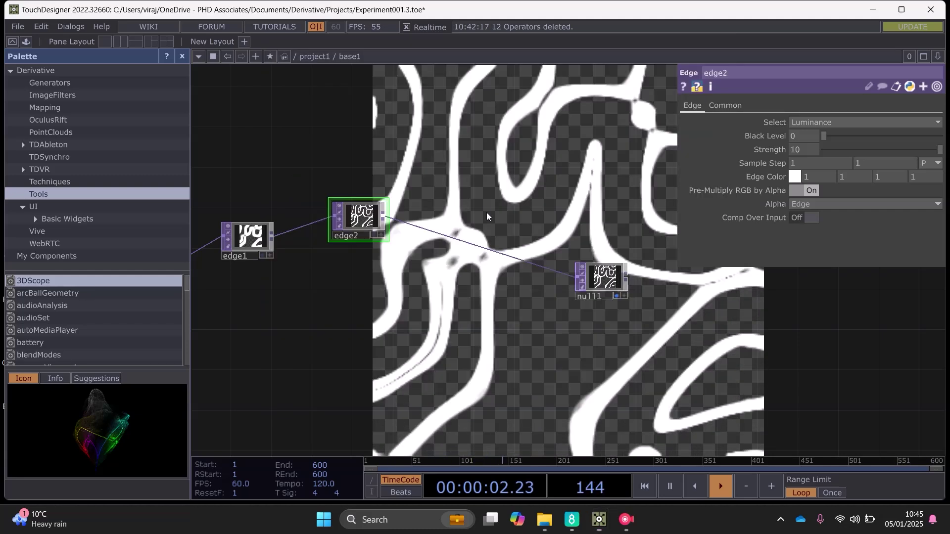
left_click(436, 211)
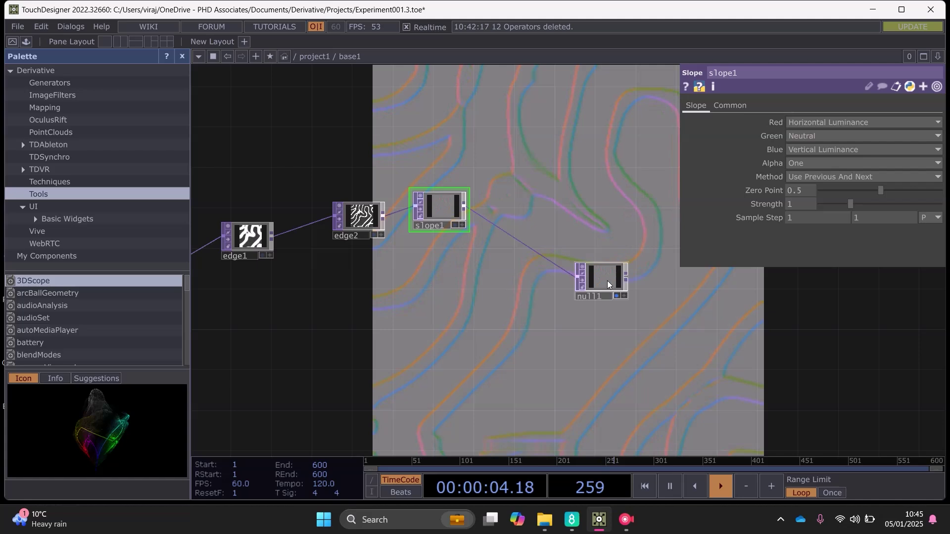
left_click_drag(607, 281, 729, 280)
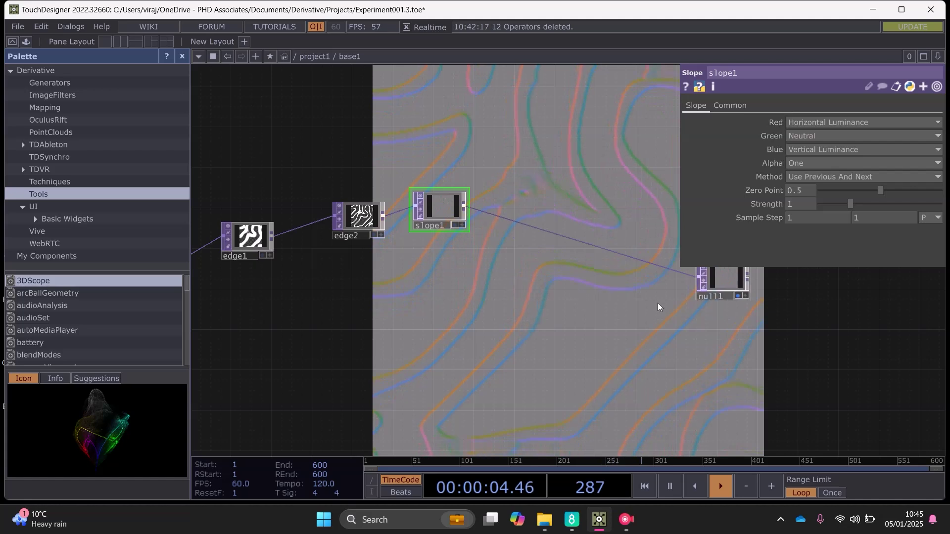
Set the slope operator's Red channel to Vertical Blue, Green to Horizontal Green and Blue to Horizontal Alpha
left_click(816, 122)
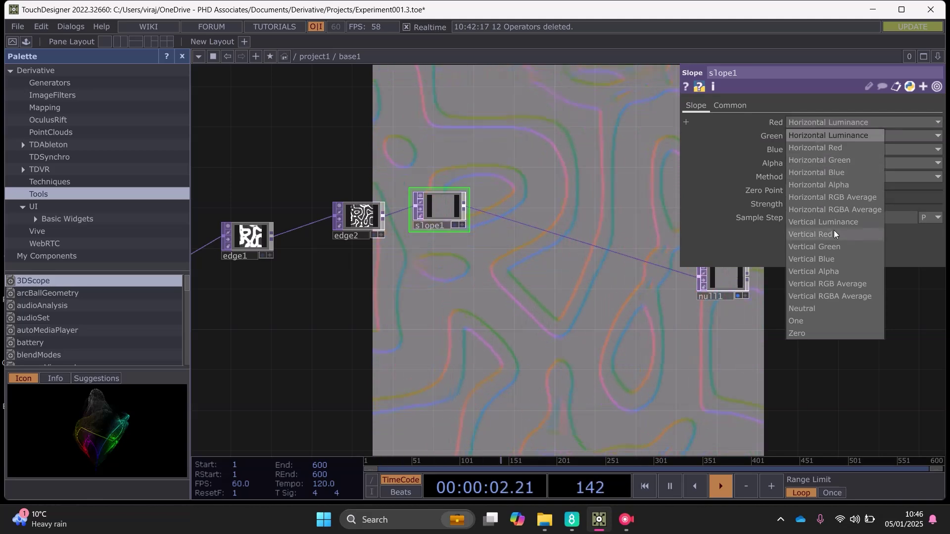
left_click(841, 259)
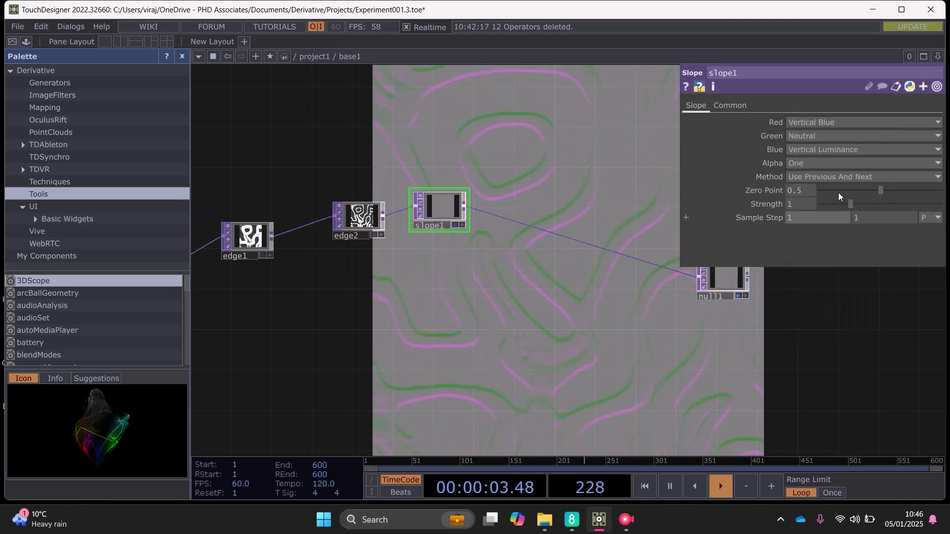
left_click(824, 135)
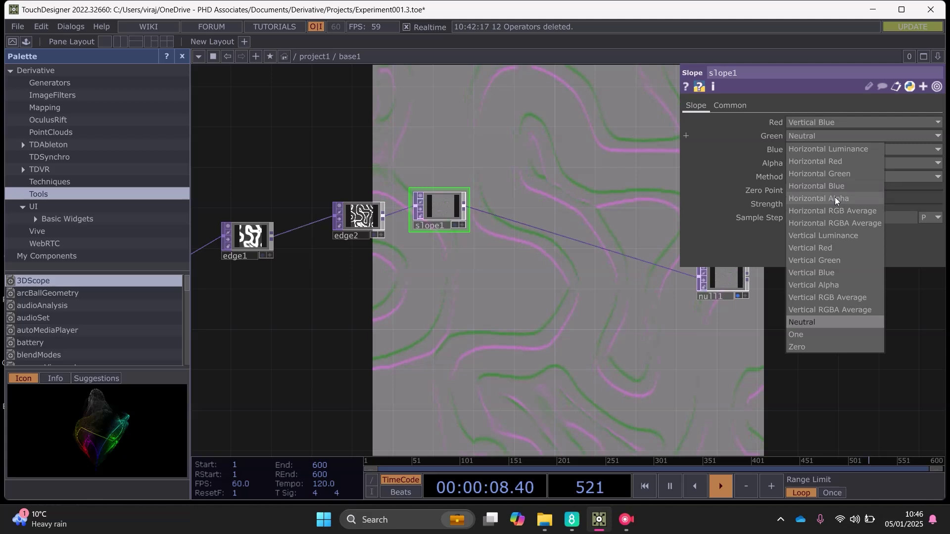
left_click(834, 174)
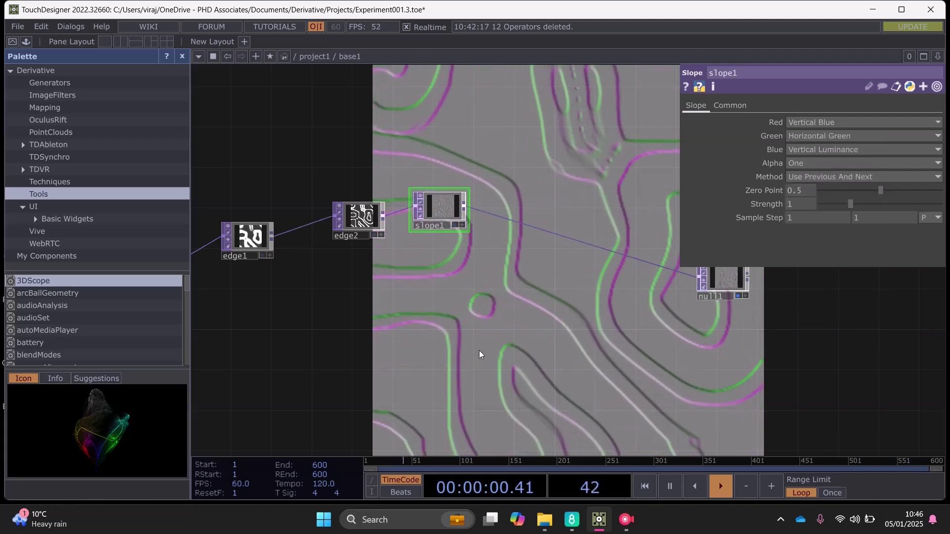
left_click(810, 151)
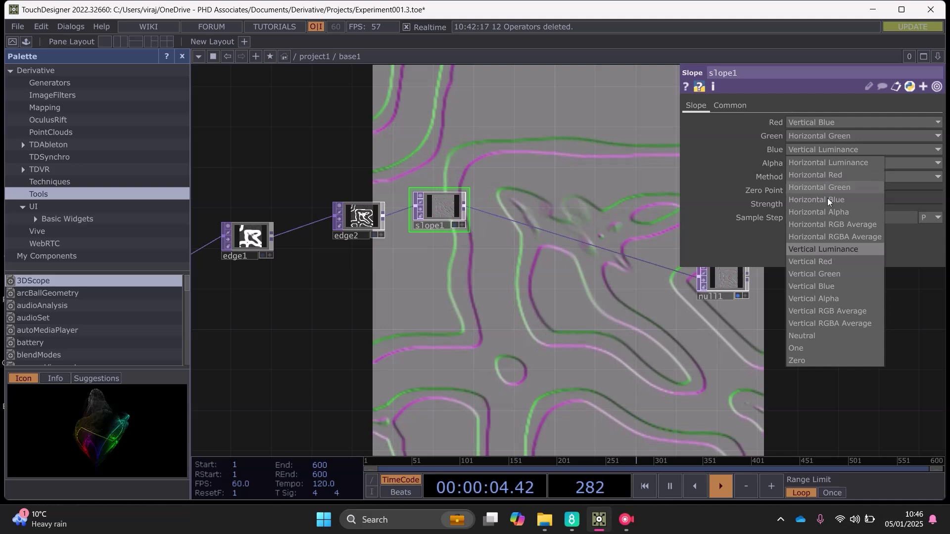
left_click(842, 210)
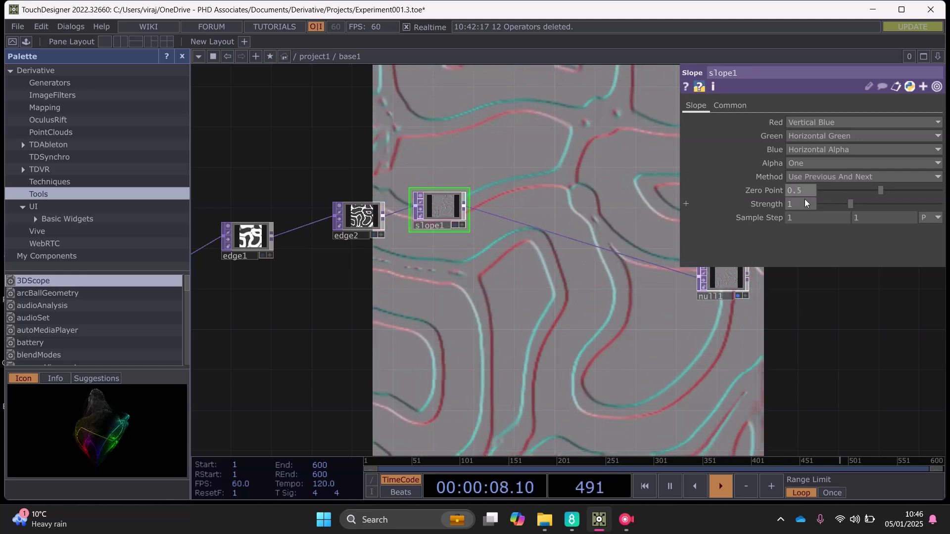
Set the slope operator's Zero Point to 0 and raise its Strength to about 3.73
type("0")
key("Return")
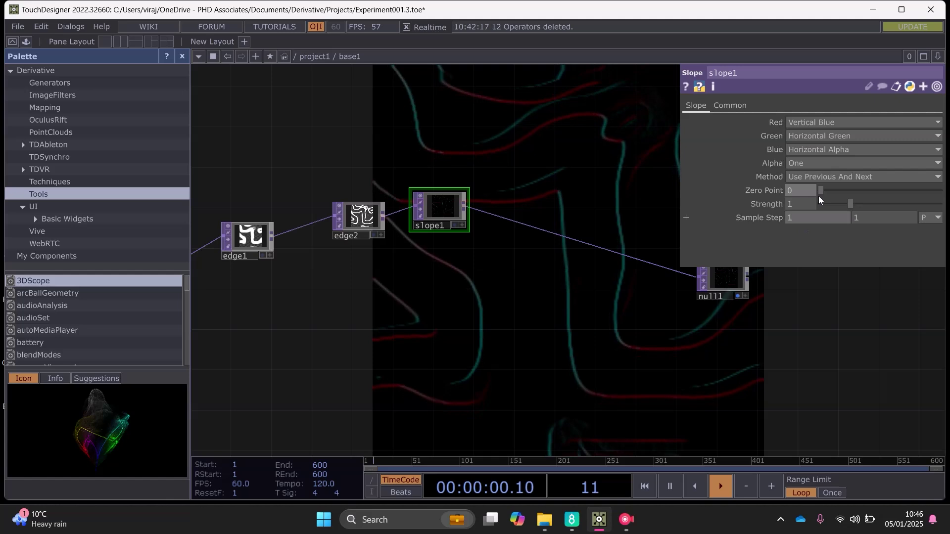
left_click_drag(851, 204, 932, 184)
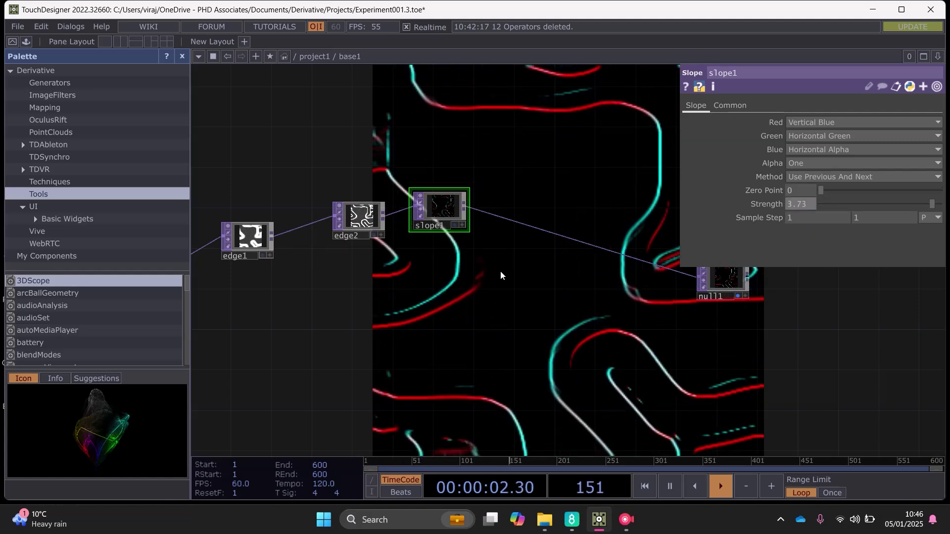
Set the noise operator's resolution to 1280 x 720 using the resolution presets
left_click_drag(345, 343, 661, 293)
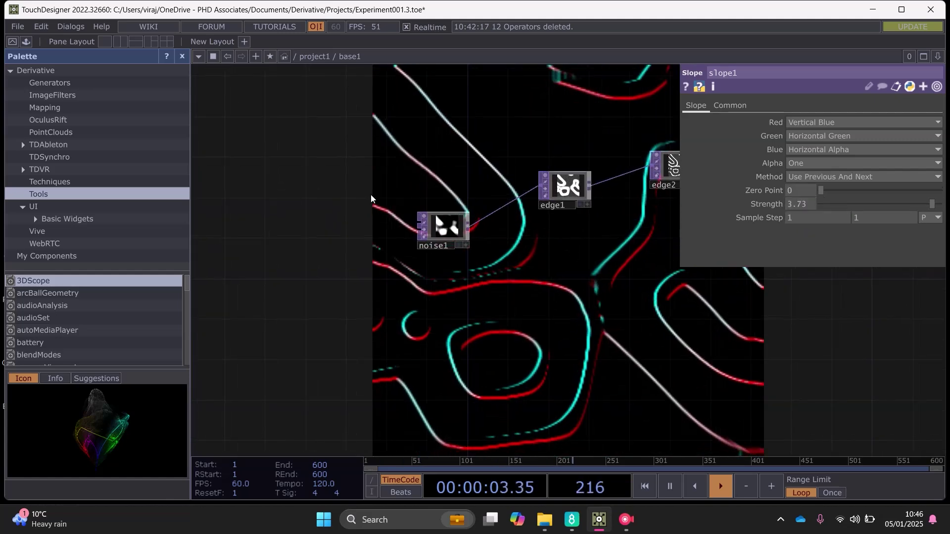
left_click(442, 230)
left_click_drag(668, 349, 556, 365)
left_click(823, 103)
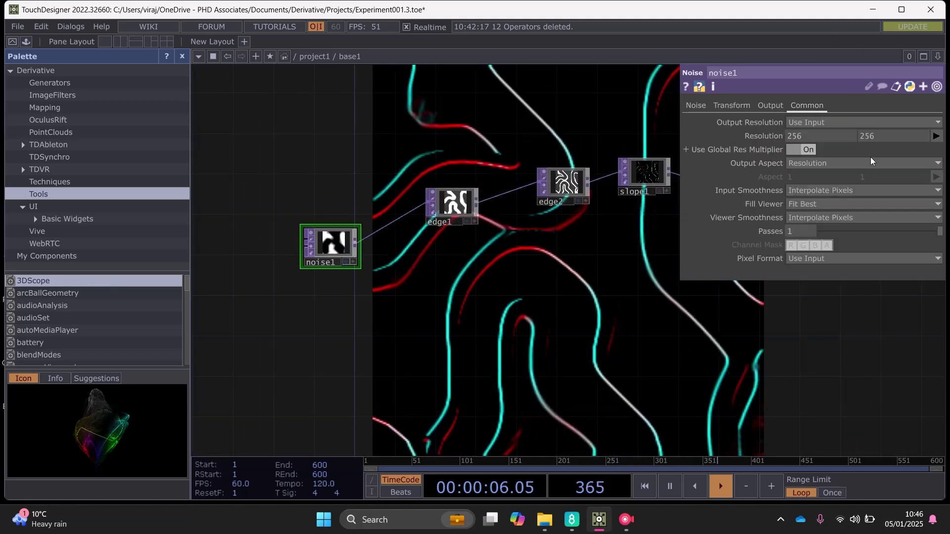
left_click(936, 135)
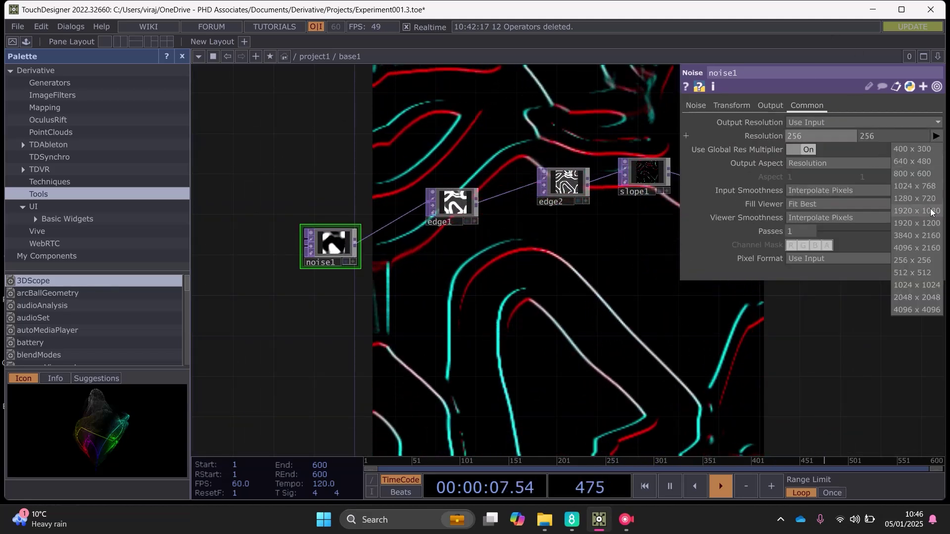
left_click(916, 197)
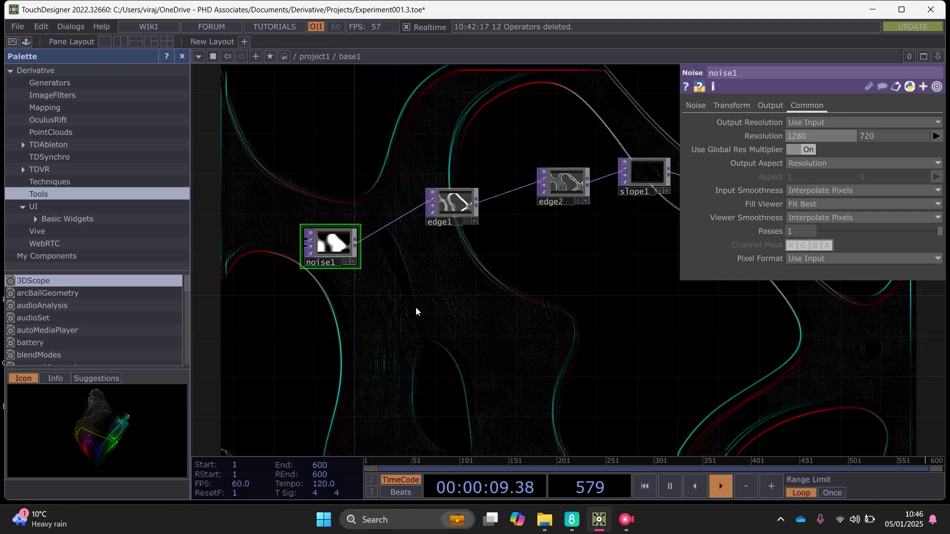
Move the null operator farther from the slope operator to widen the gap between them
left_click_drag(416, 312, 423, 408)
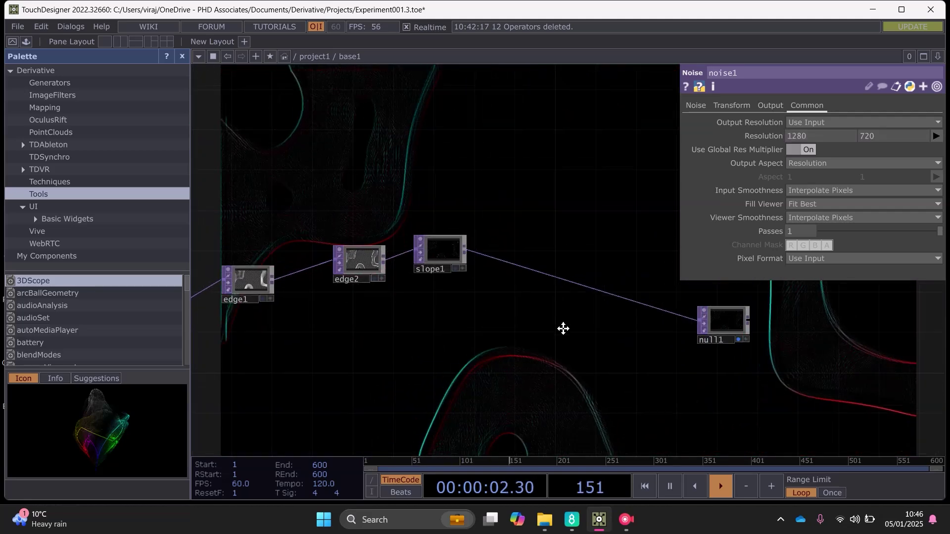
left_click_drag(563, 328, 554, 339)
left_click_drag(647, 297, 612, 281)
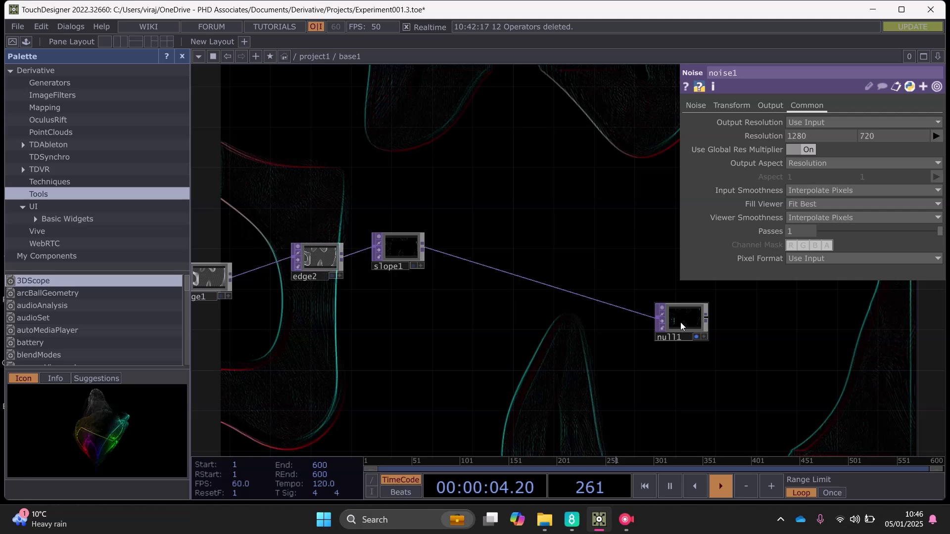
left_click_drag(681, 322, 731, 322)
left_click_drag(396, 347, 409, 348)
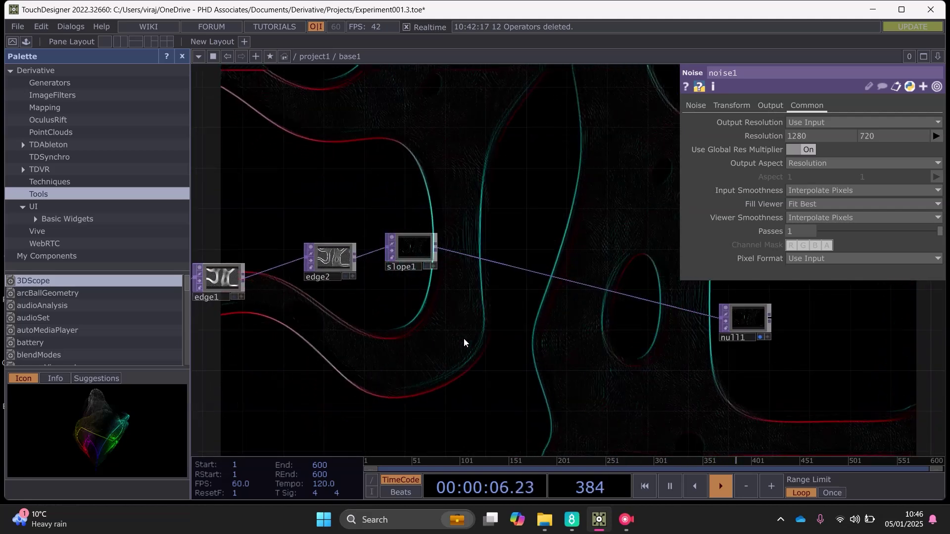
Add a Constant TOP to the network just below the slope operator
left_click_drag(462, 335, 561, 315)
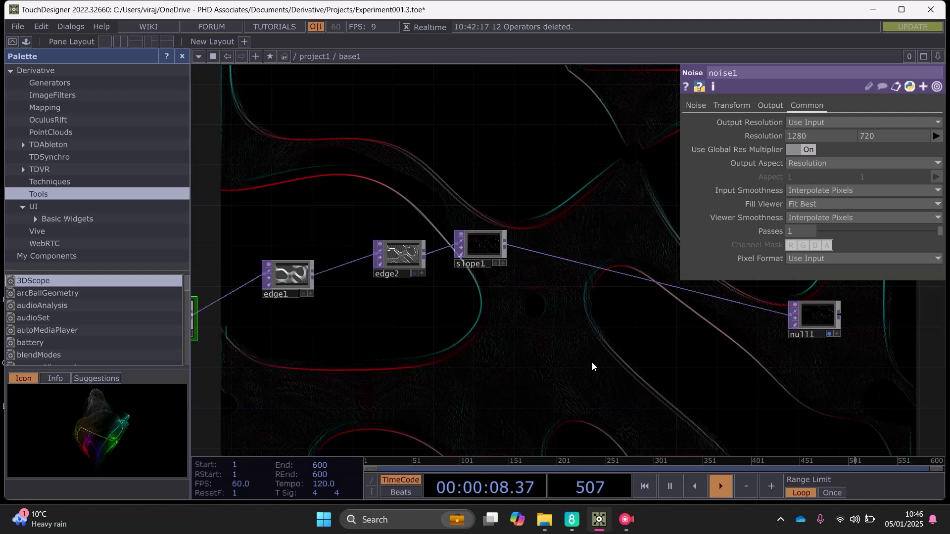
left_click_drag(533, 380, 556, 359)
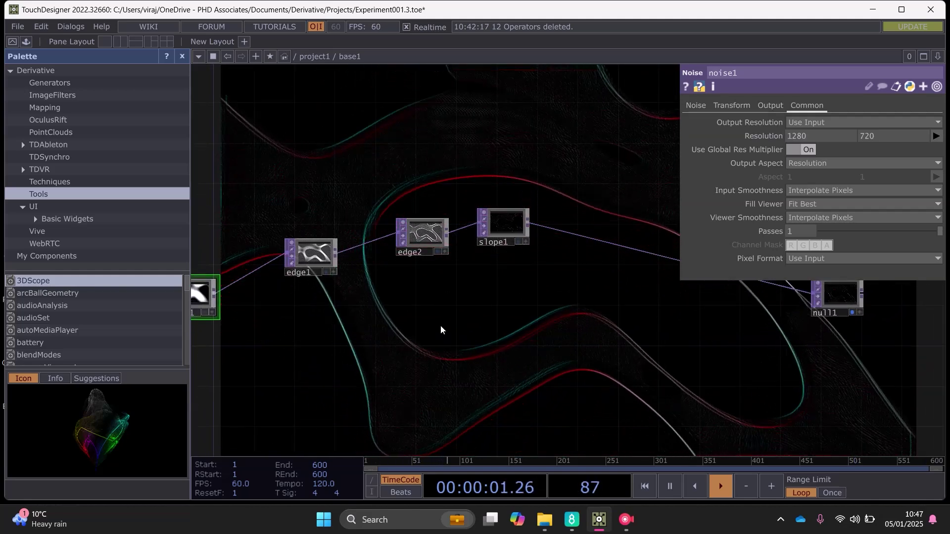
key("Tab")
type("con")
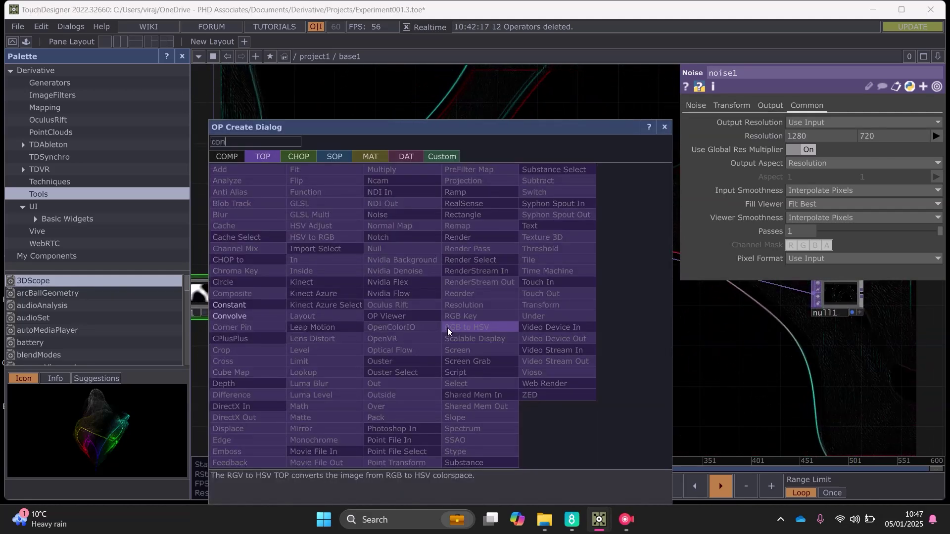
left_click(250, 310)
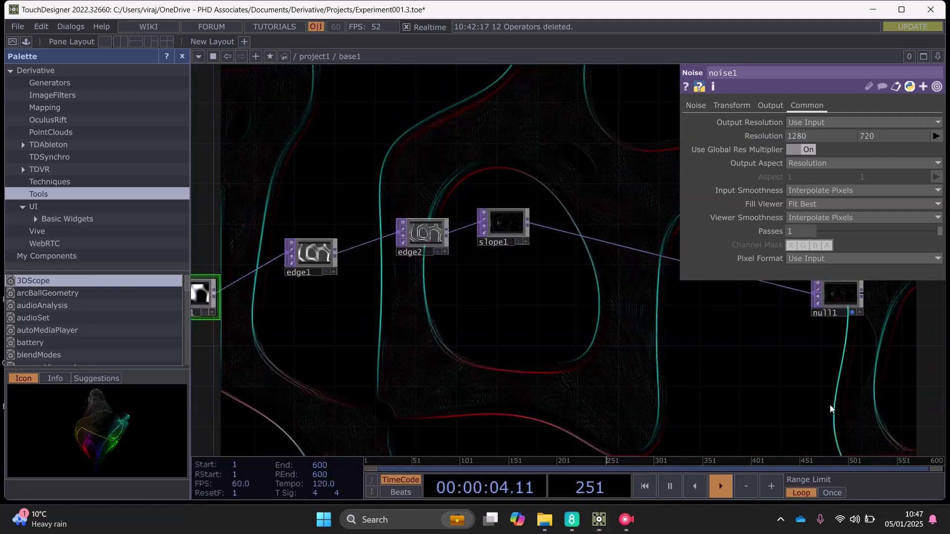
left_click(494, 336)
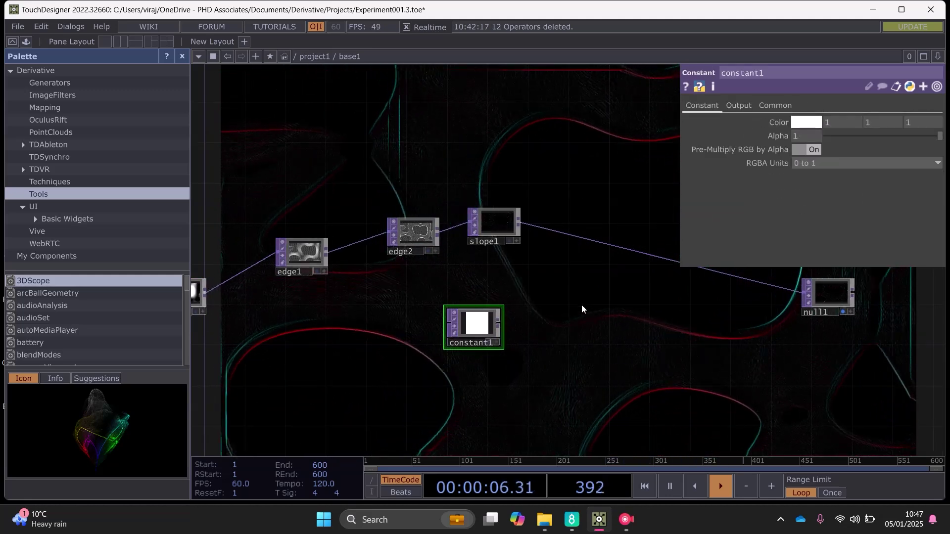
left_click_drag(552, 322, 526, 303)
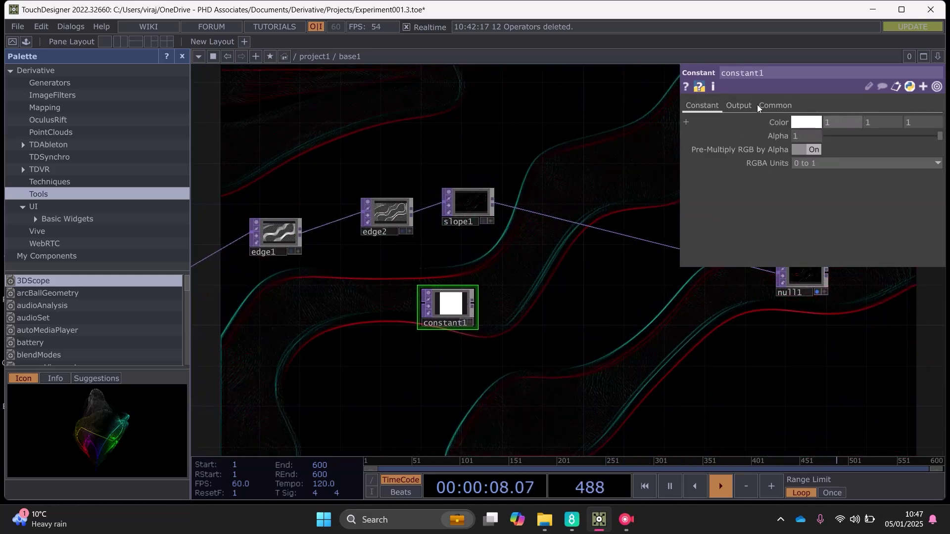
Change the constant operator's color to bright cyan, with RGB values 0.138, 0.87069 and 1
left_click(809, 130)
left_click_drag(824, 150, 868, 150)
left_click(892, 54)
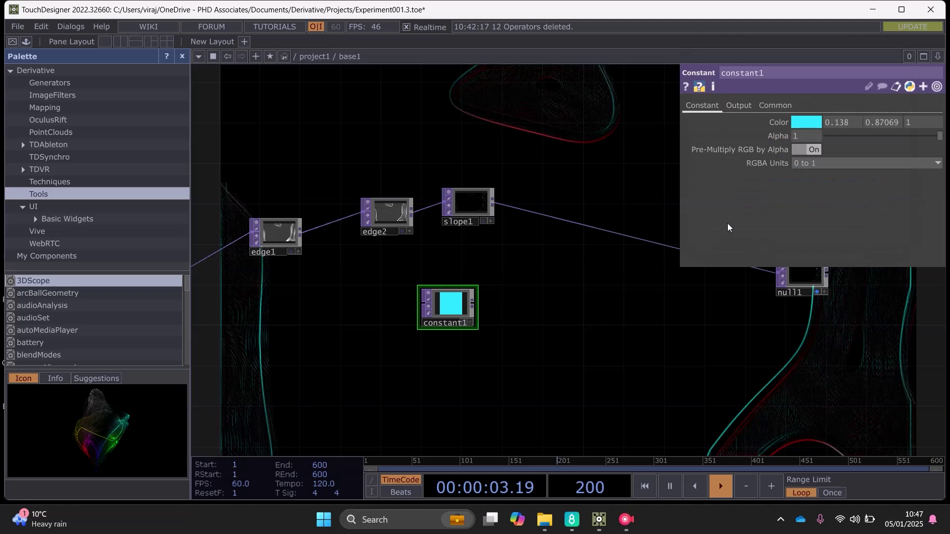
Add a Composite TOP between the slope and constant operators and the null
left_click_drag(487, 328, 406, 344)
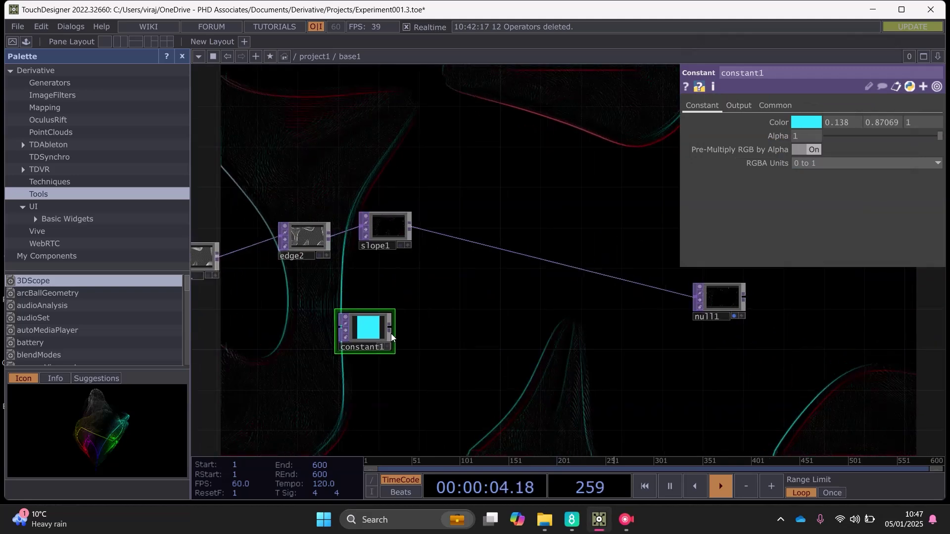
right_click(529, 315)
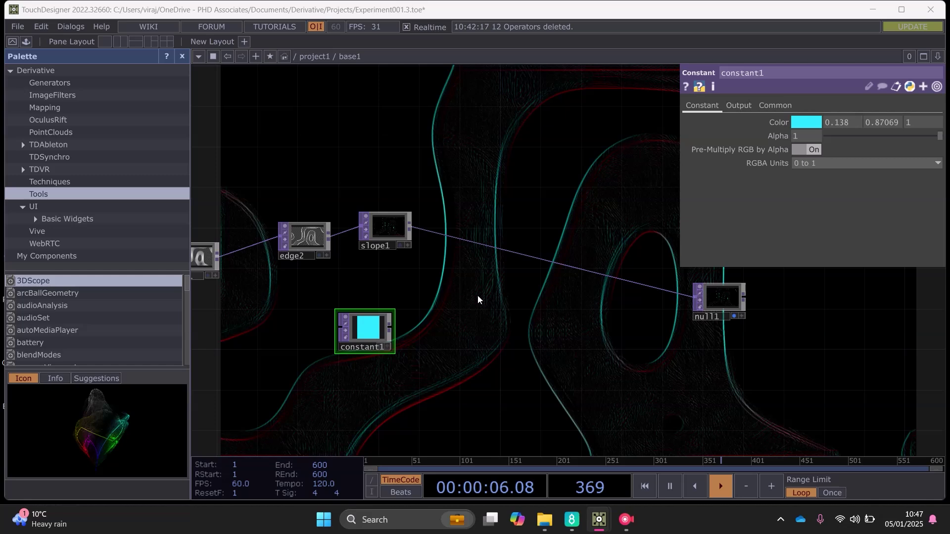
key("Tab")
type("com")
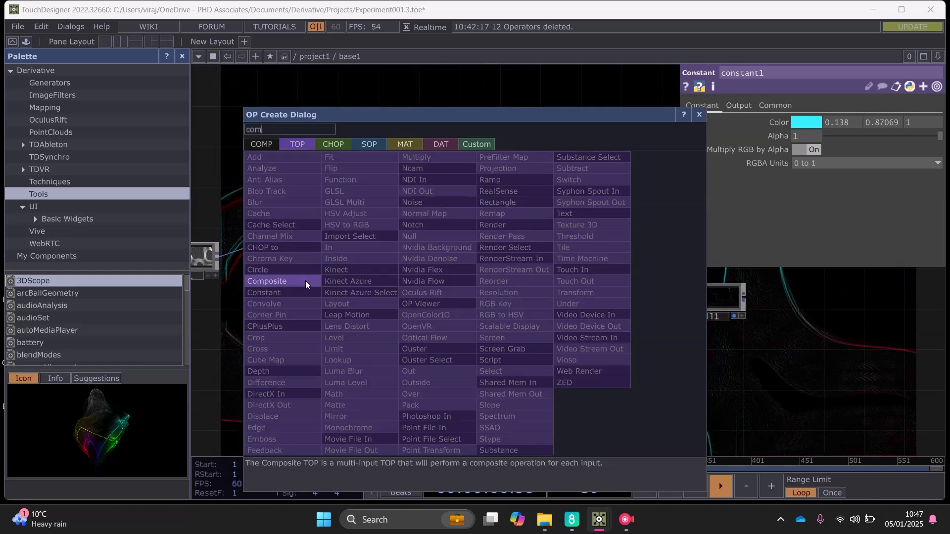
key("Escape")
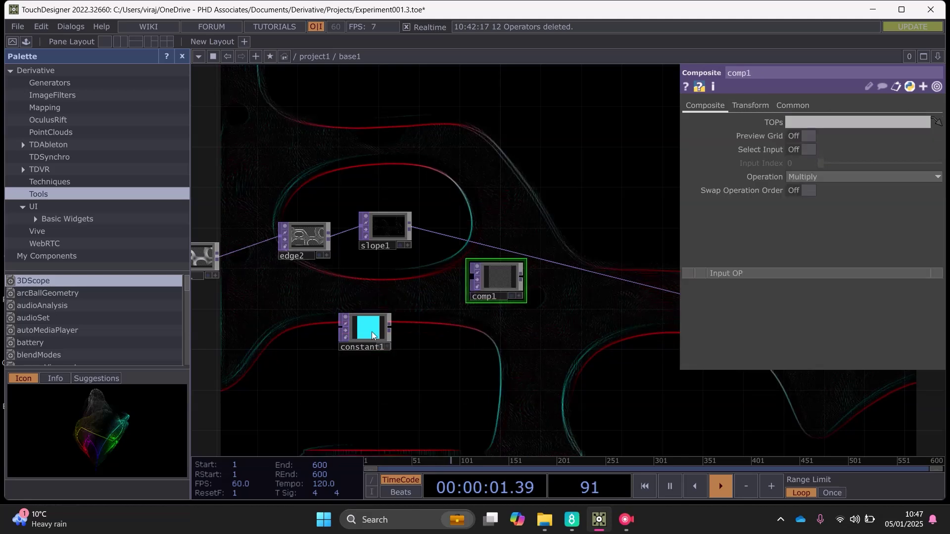
Wire the slope and constant operators into the composite, and connect the composite's output to the null
left_click_drag(390, 329, 418, 331)
left_click(471, 278)
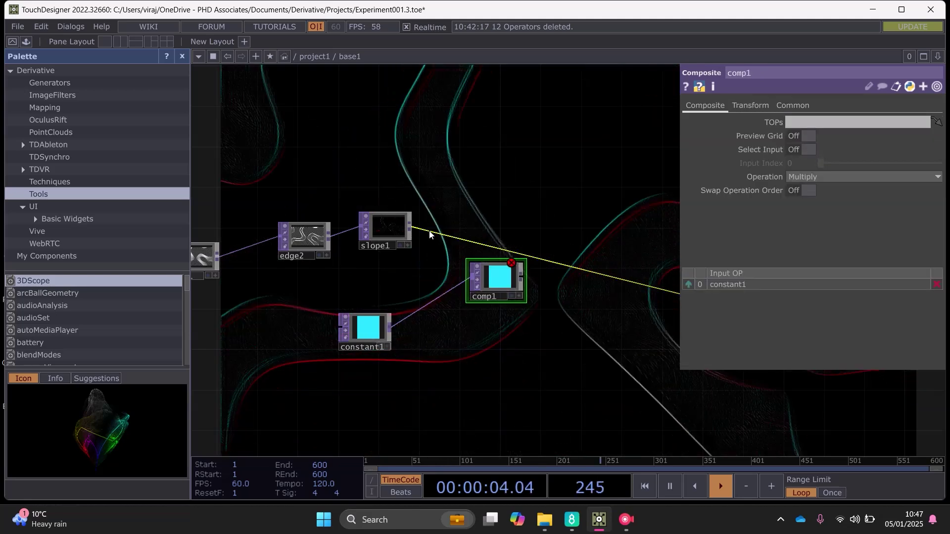
left_click(411, 227)
left_click(473, 273)
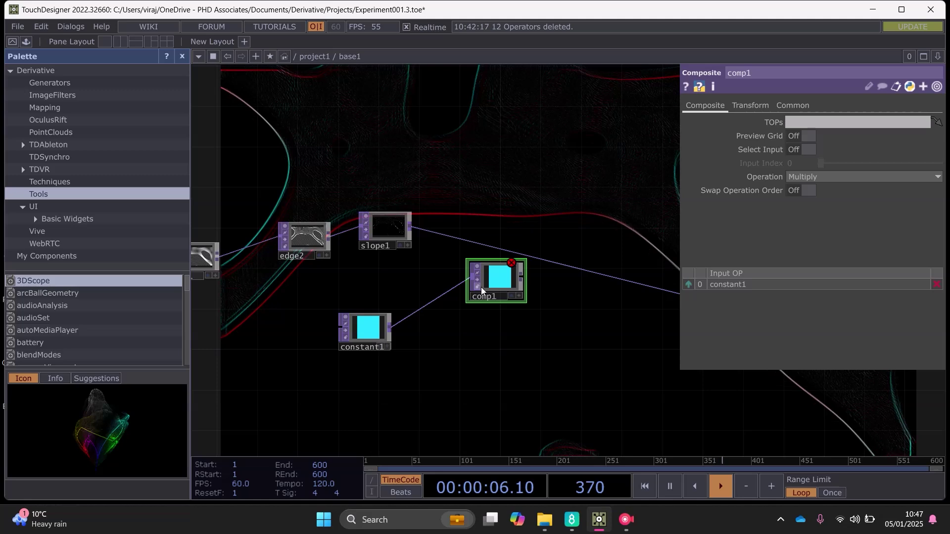
mouse_move(481, 289)
left_mouse_down()
mouse_move(400, 229)
mouse_move(470, 275)
left_mouse_up()
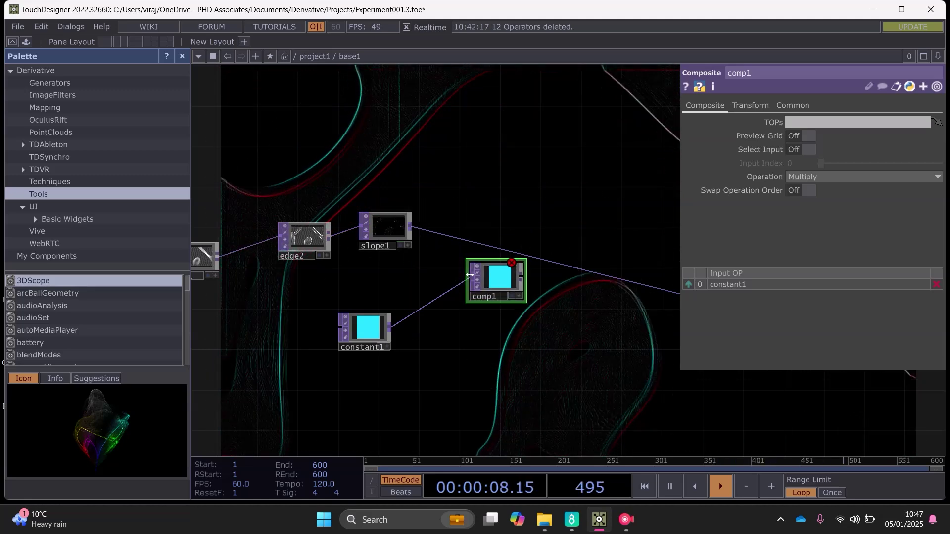
left_click(470, 271)
left_click(412, 227)
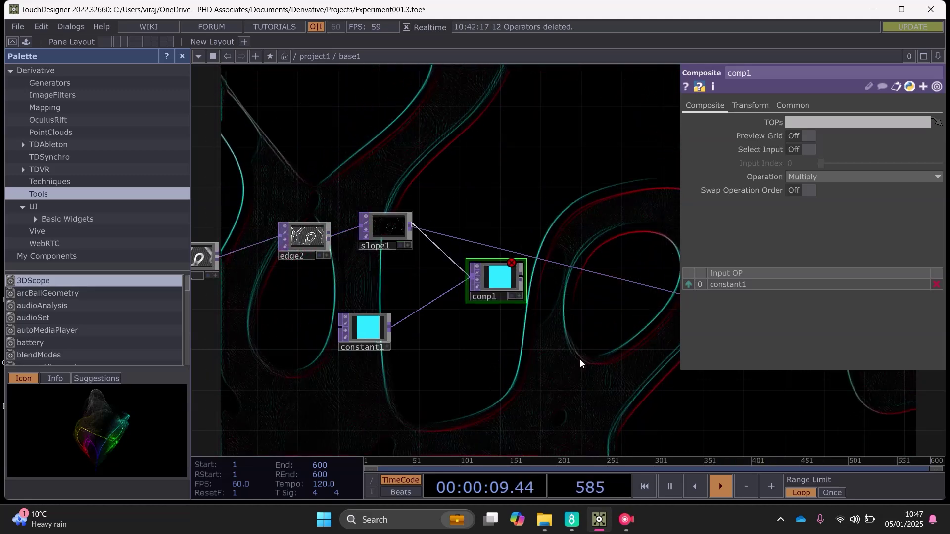
left_click_drag(427, 344, 302, 259)
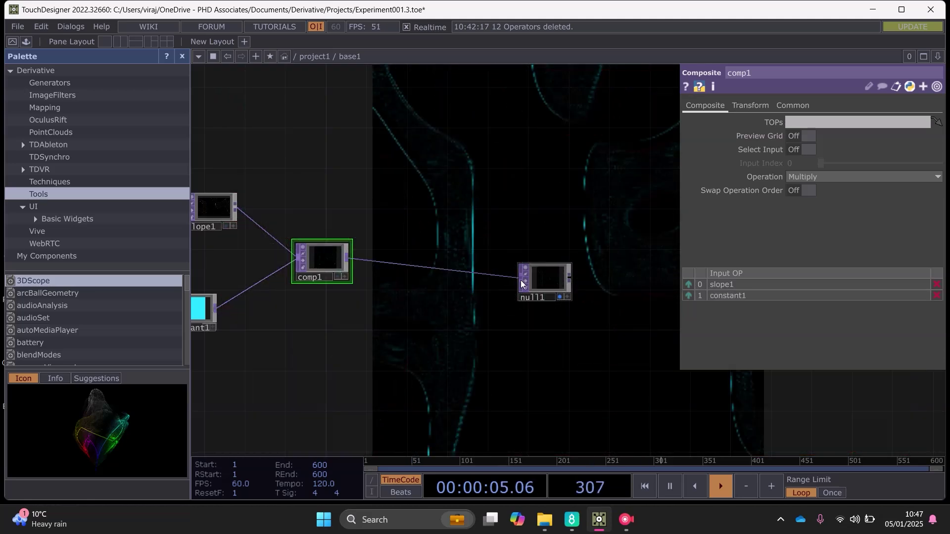
Set the constant operator's resolution to 1280 by 720
left_click_drag(467, 349, 594, 341)
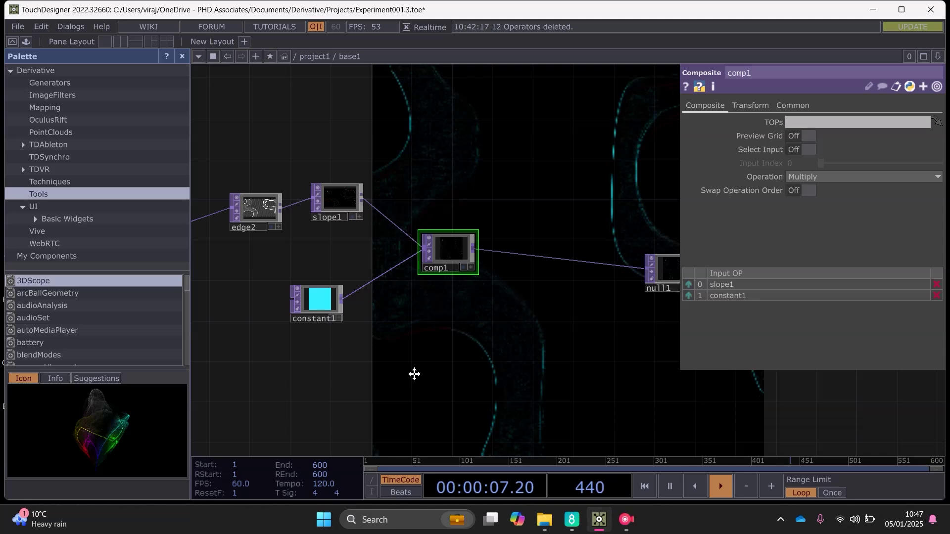
left_click_drag(414, 374, 404, 389)
left_click_drag(451, 285, 466, 294)
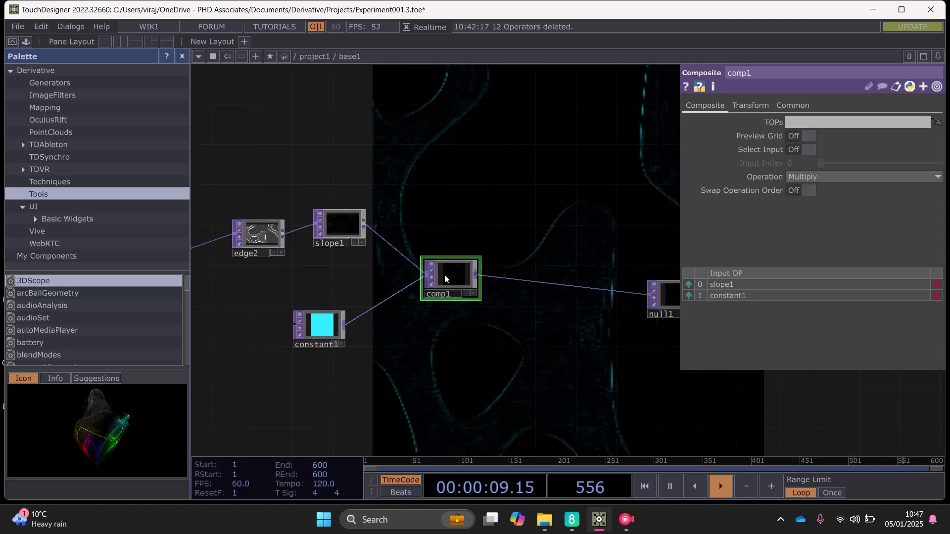
left_click(891, 123)
left_click(446, 372)
left_click(320, 337)
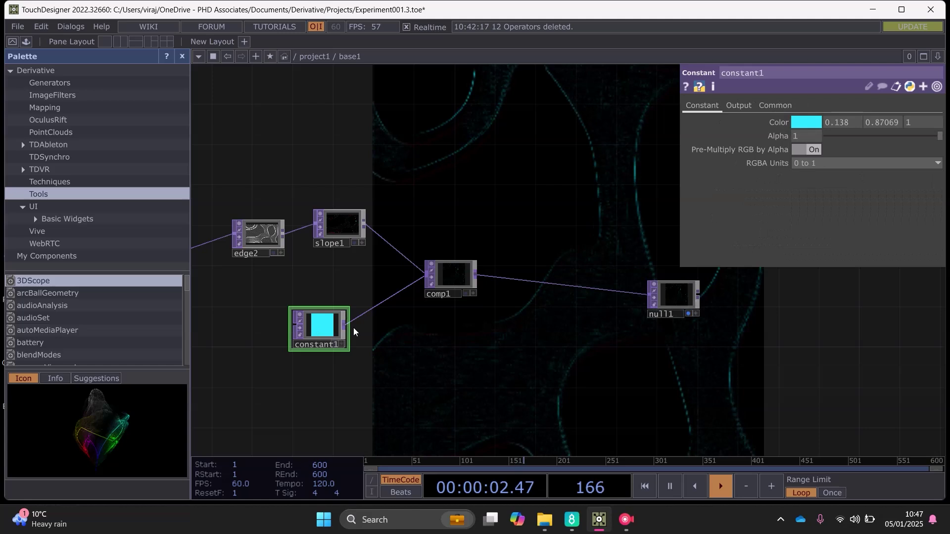
left_click(786, 106)
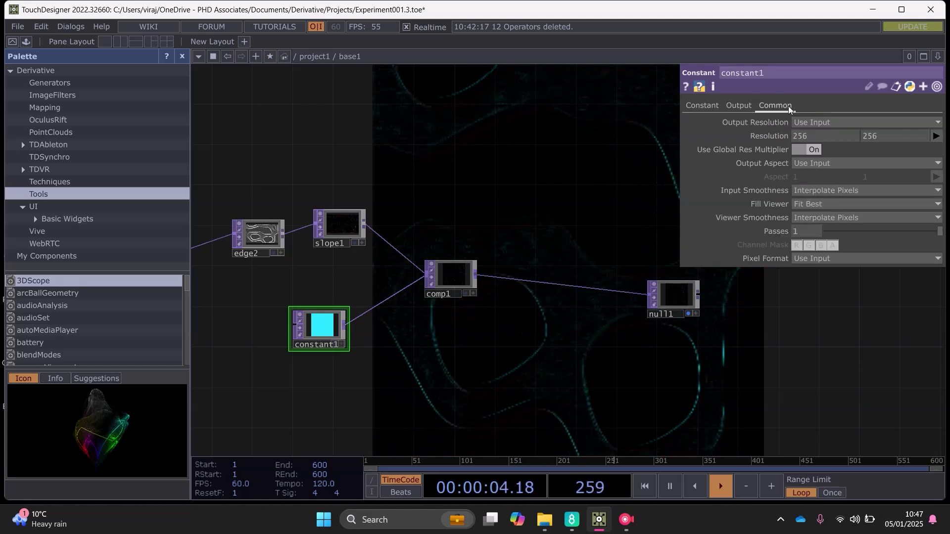
left_click(933, 122)
left_click(940, 137)
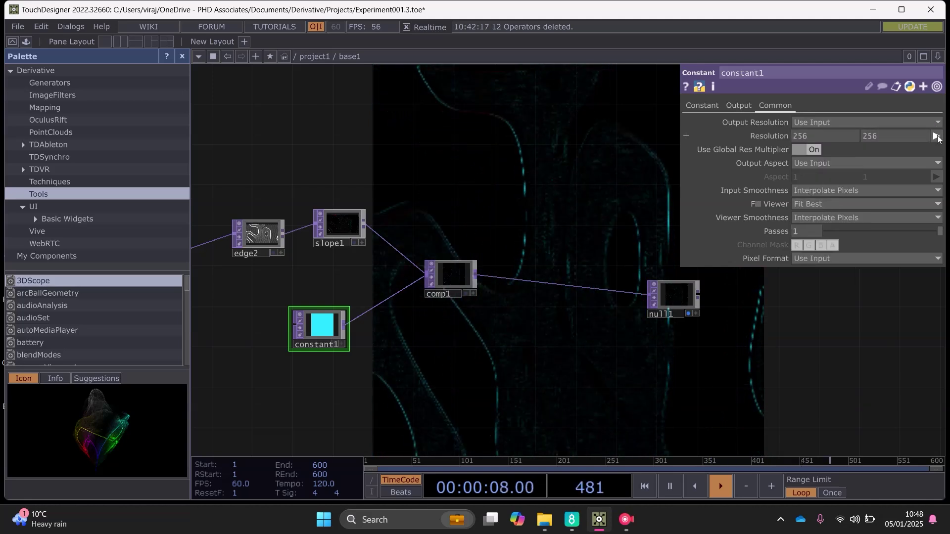
left_click(936, 138)
left_click(922, 200)
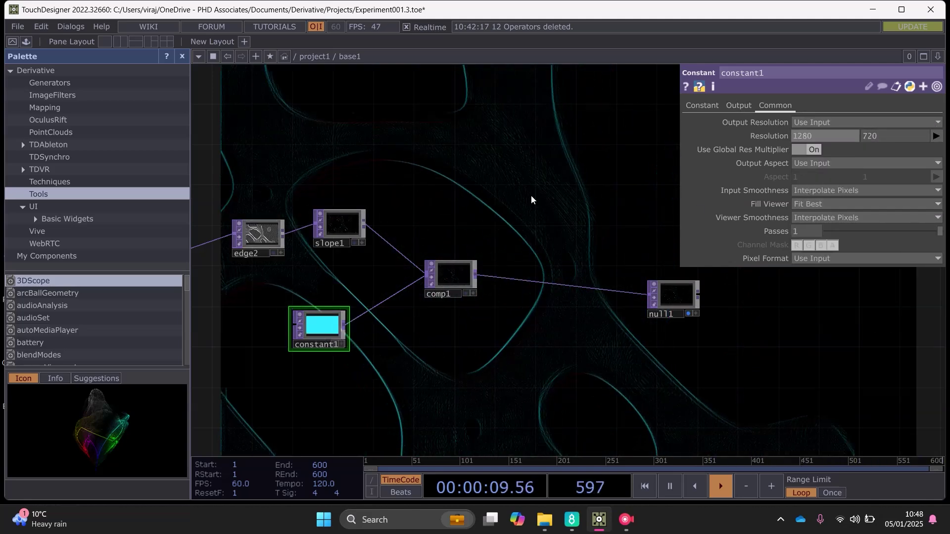
Try the Atop operation on the composite operator and settle on Chroma Difference
left_click_drag(534, 229, 505, 194)
left_click(347, 211)
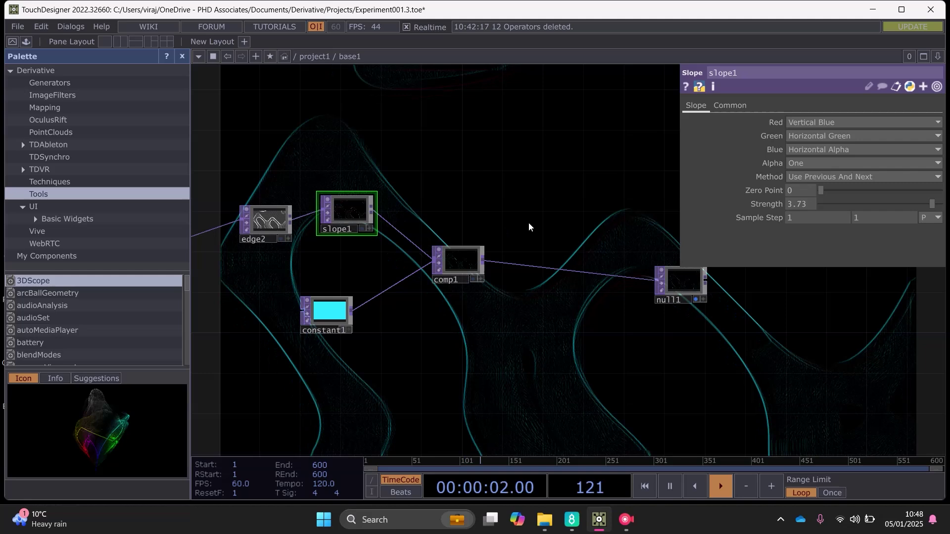
left_click(456, 267)
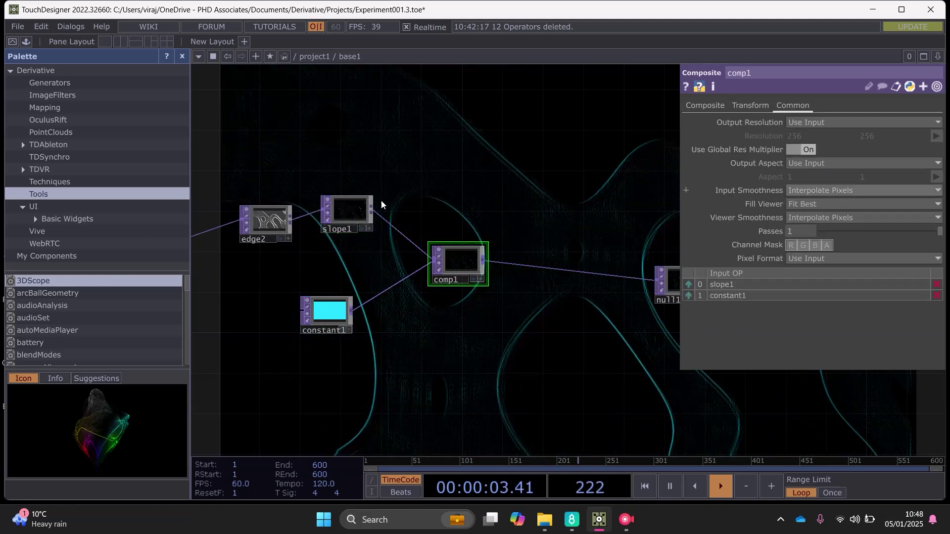
left_click(705, 105)
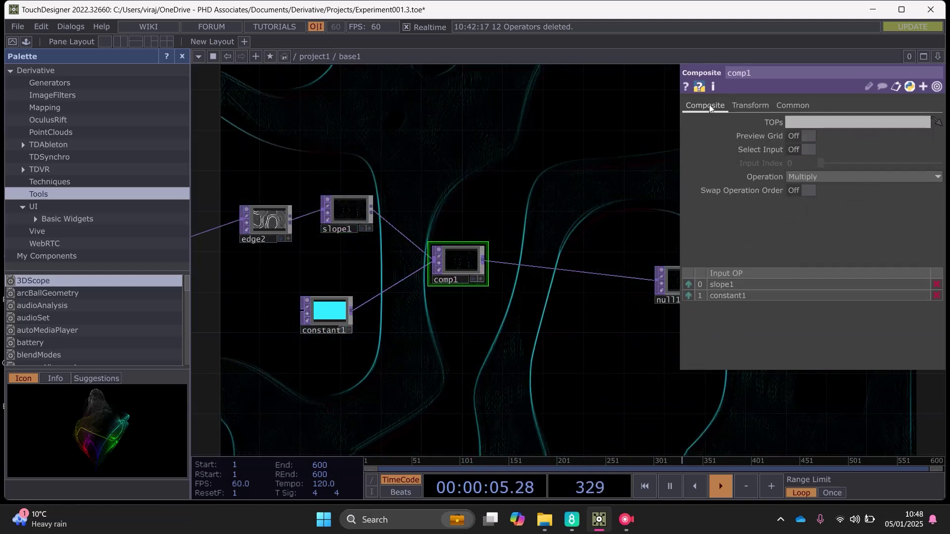
left_click(841, 174)
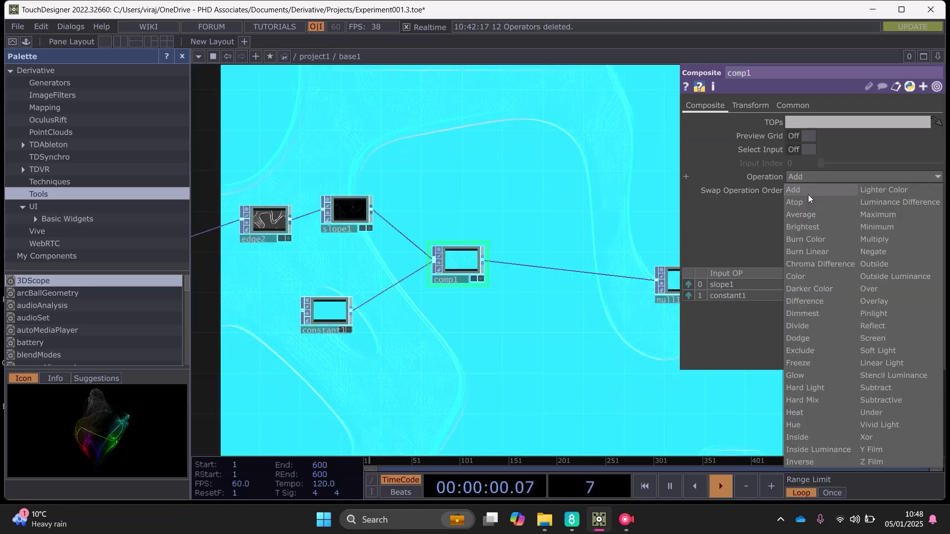
left_click(807, 201)
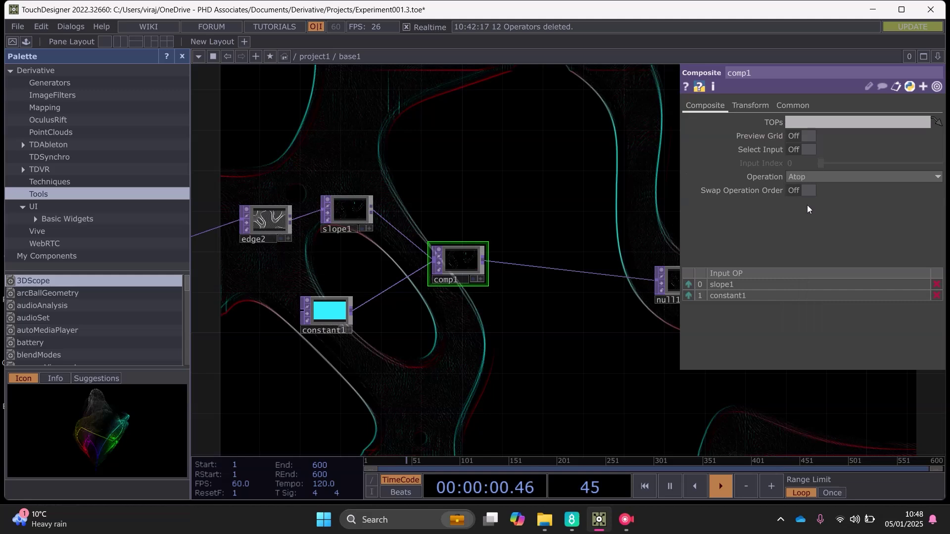
left_click(821, 176)
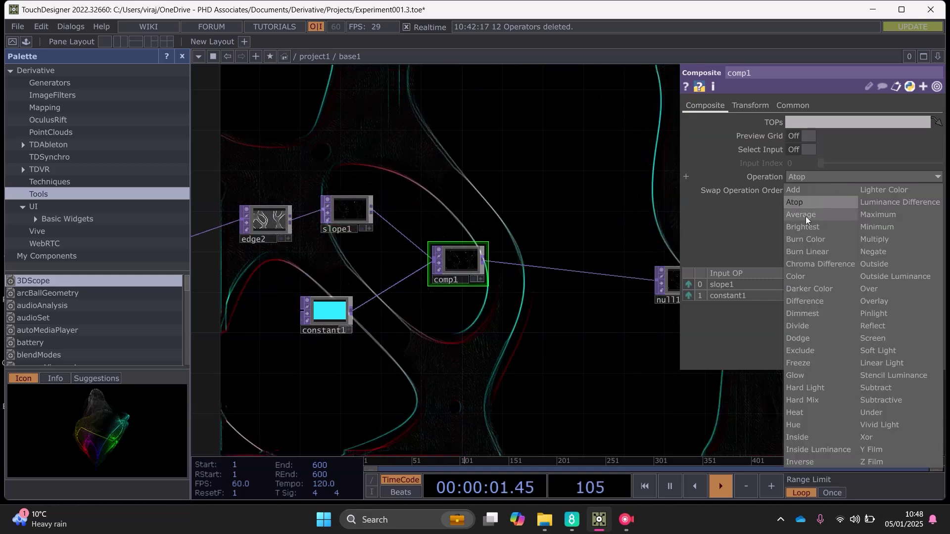
left_click(806, 262)
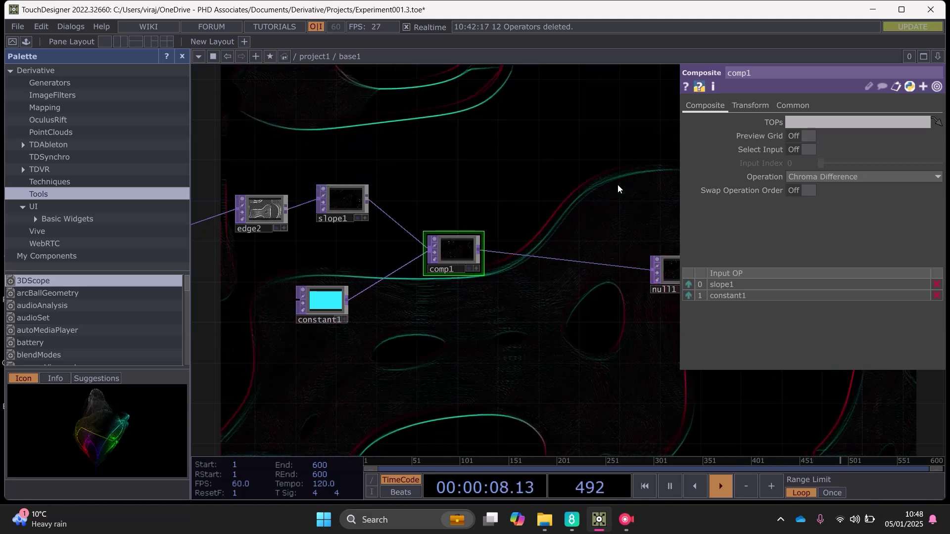
Try the Color and Darker Color operations on the composite operator and return it to Chroma Difference
left_click_drag(577, 161, 551, 136)
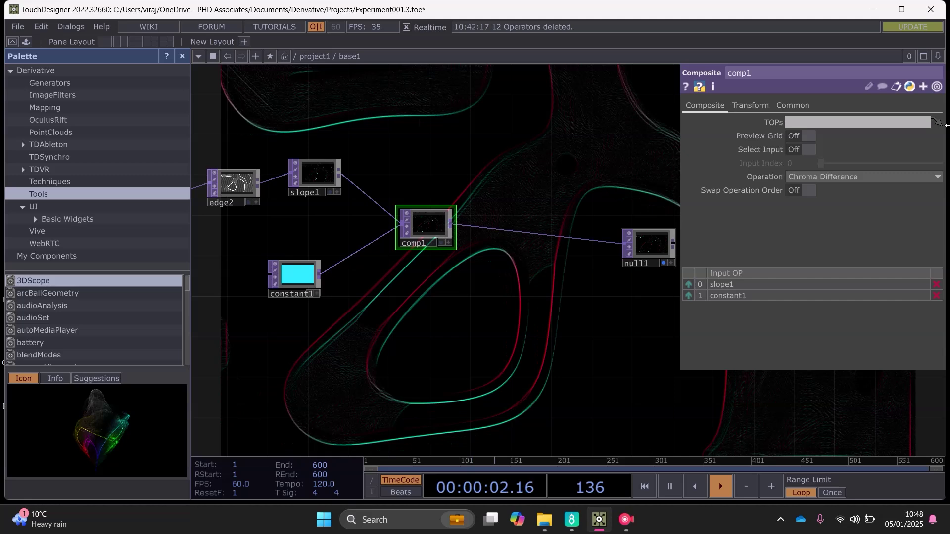
left_click(815, 176)
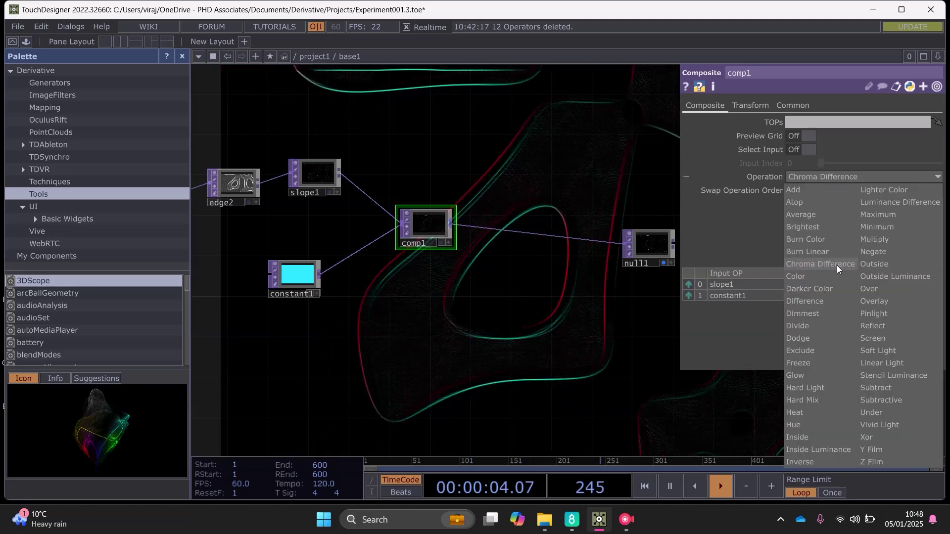
left_click(835, 265)
left_click(839, 177)
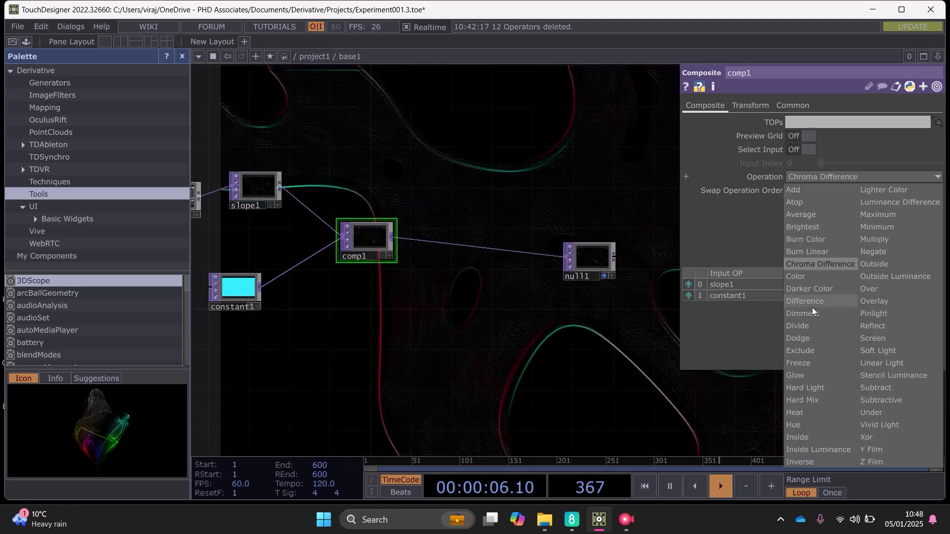
left_click(809, 278)
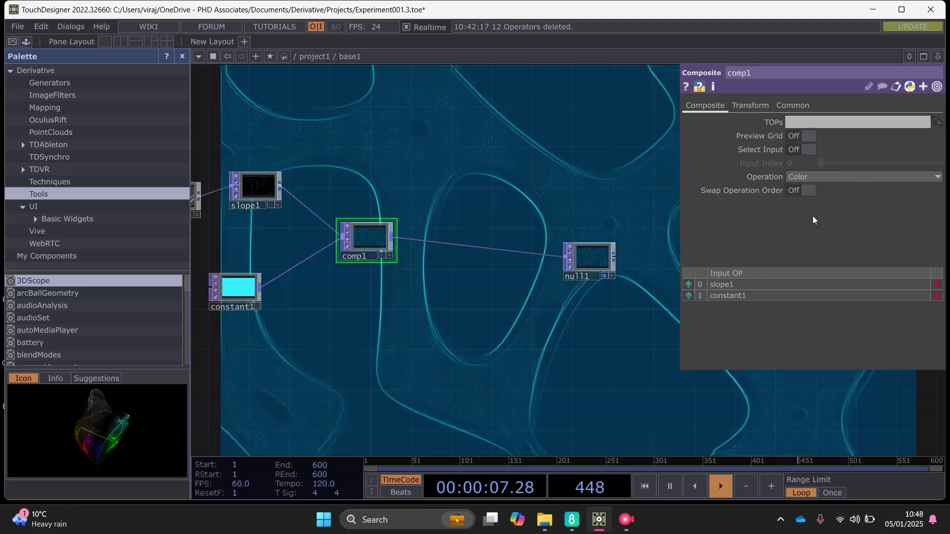
left_click(827, 177)
left_click(798, 288)
left_click(831, 176)
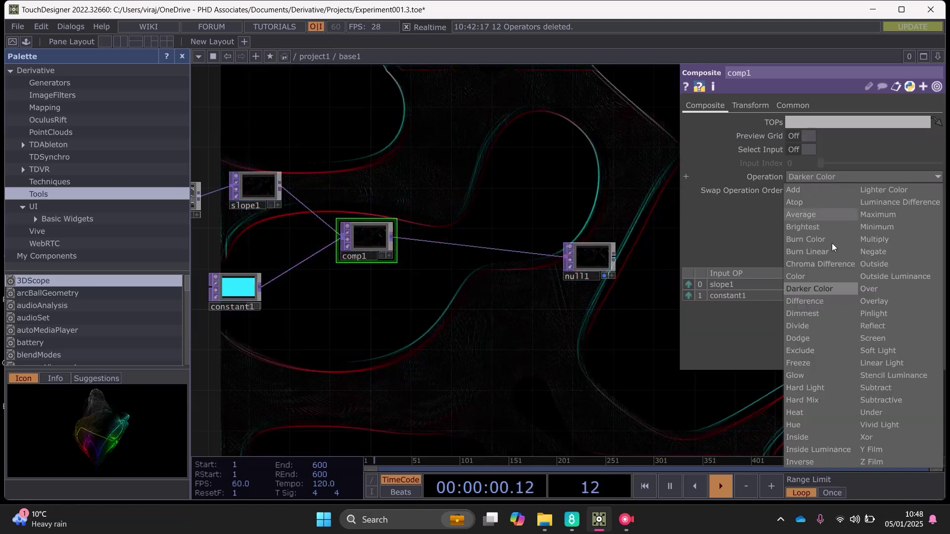
left_click(827, 268)
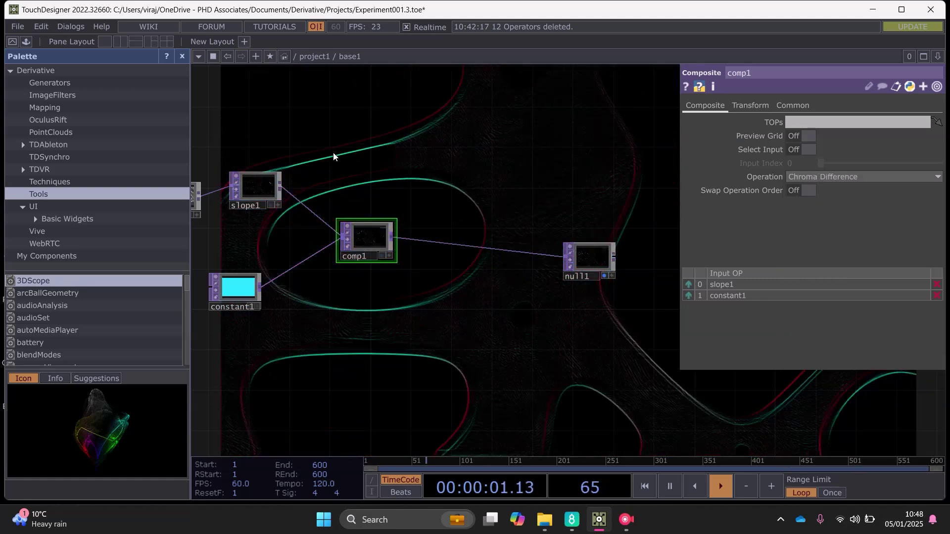
Insert a Level TOP between the composite and null operators, and move the null slightly farther from it
left_click_drag(333, 153, 239, 122)
left_click_drag(503, 228, 553, 228)
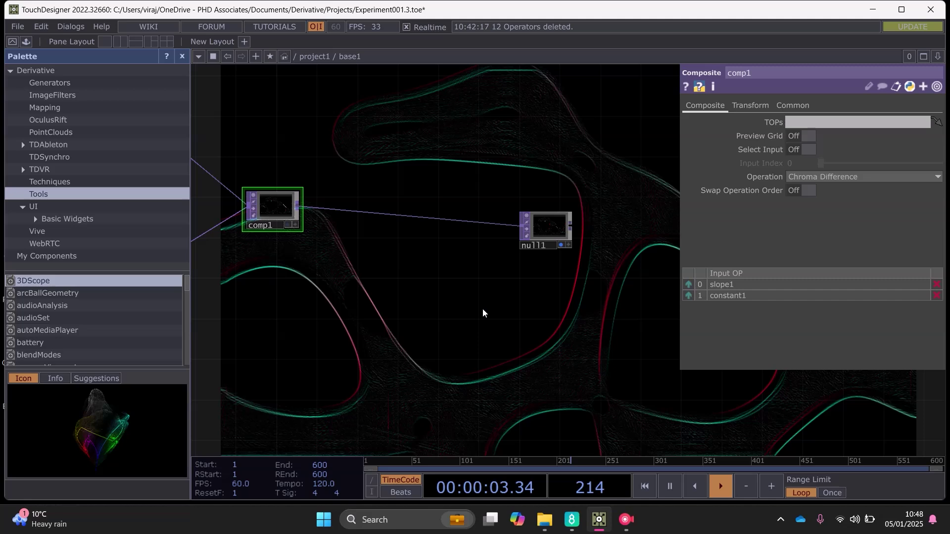
left_click_drag(483, 309, 500, 298)
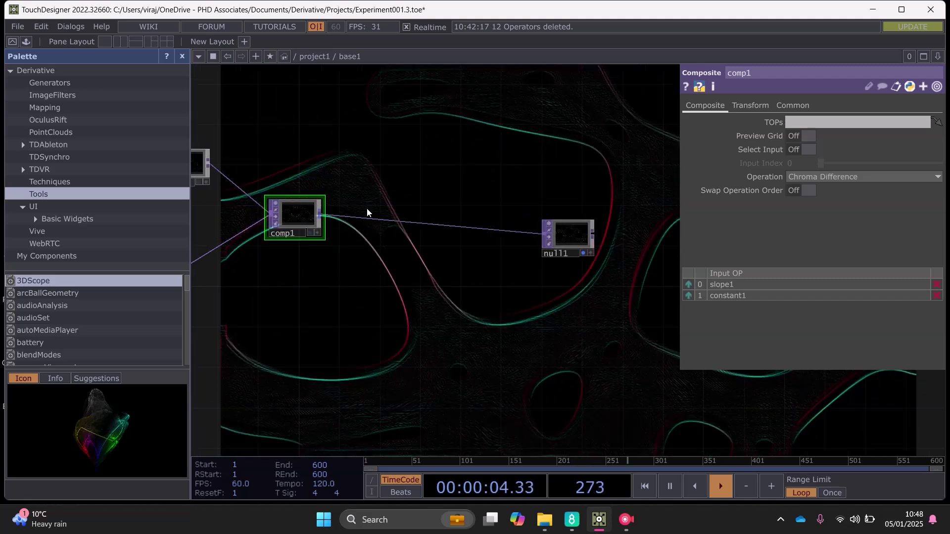
left_click(391, 221)
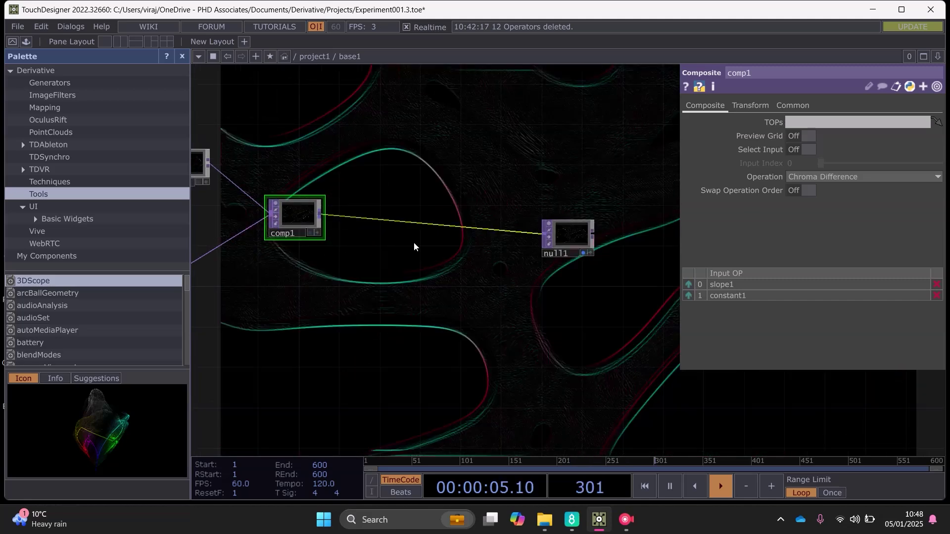
right_click(413, 242)
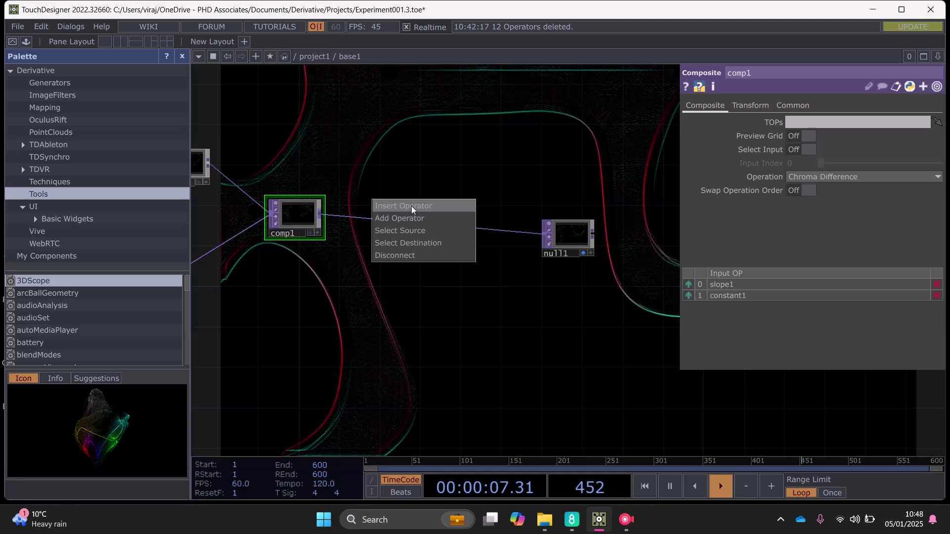
left_click(427, 221)
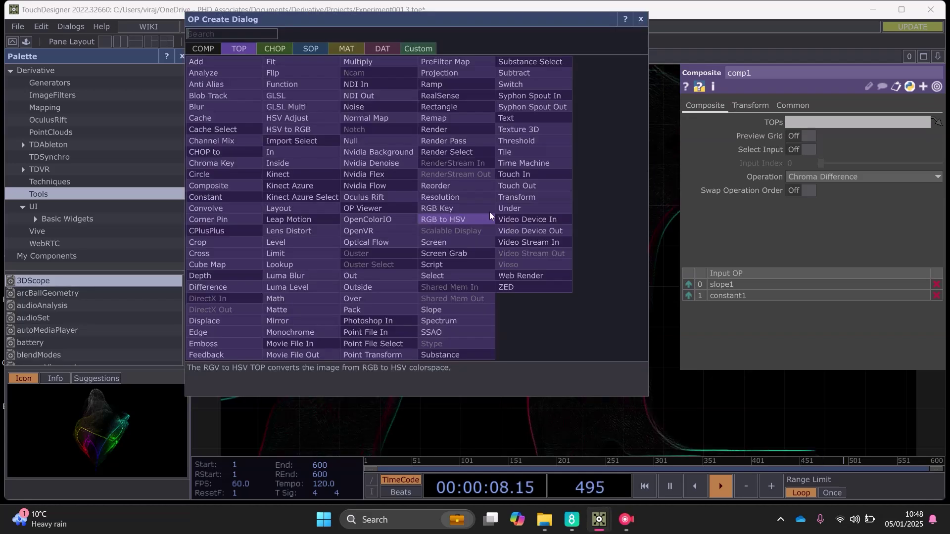
type("level")
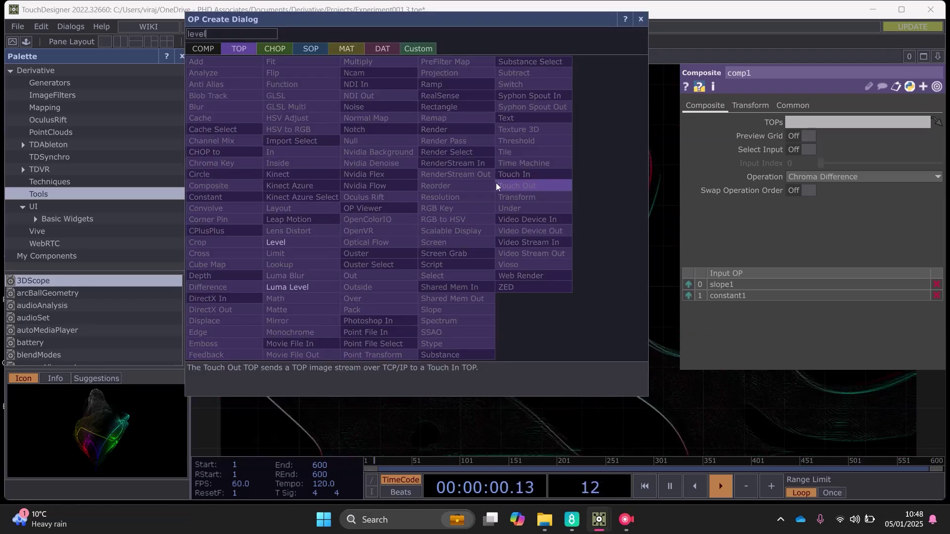
left_click(303, 242)
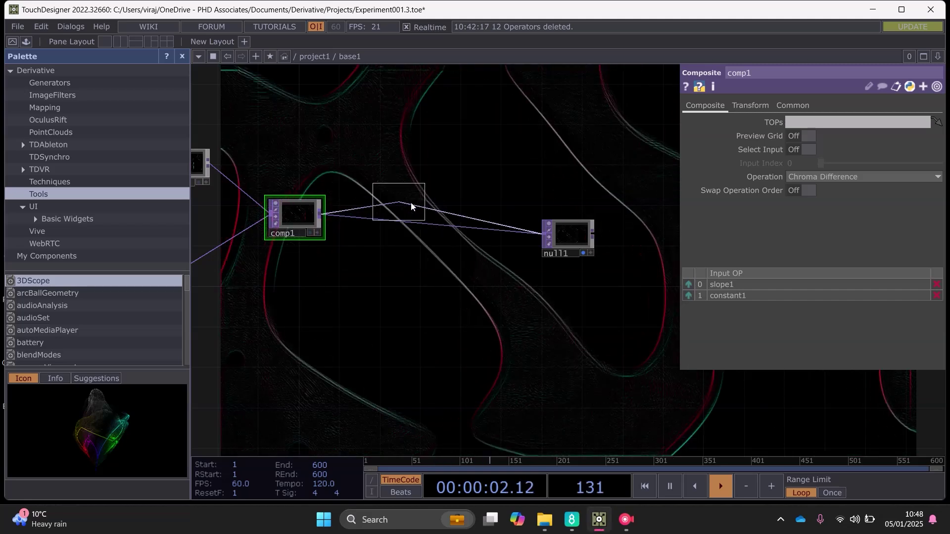
left_click(411, 203)
left_click_drag(578, 232, 618, 221)
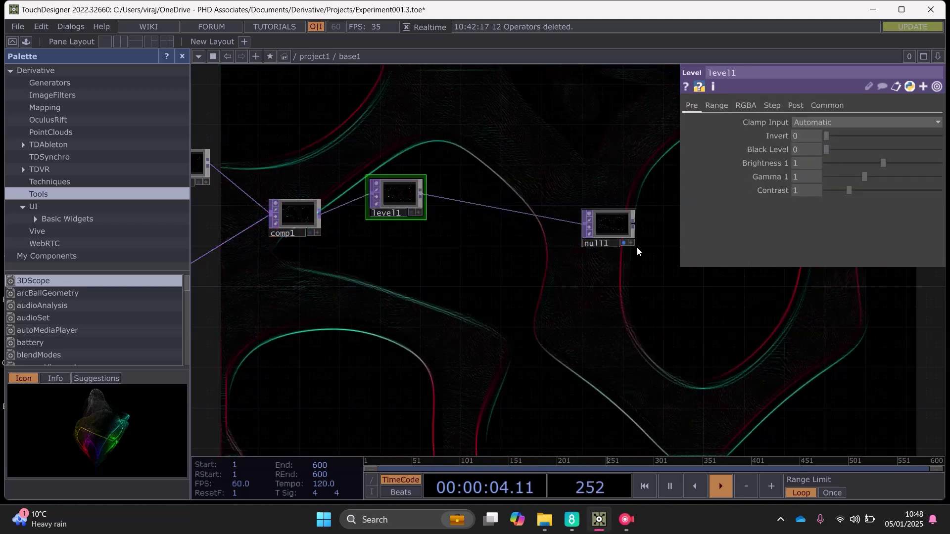
Set the level operator's gamma to 2.67 and its contrast to 1.3
left_click_drag(613, 319, 672, 326)
left_click_drag(541, 181, 473, 196)
left_click_drag(485, 289, 468, 289)
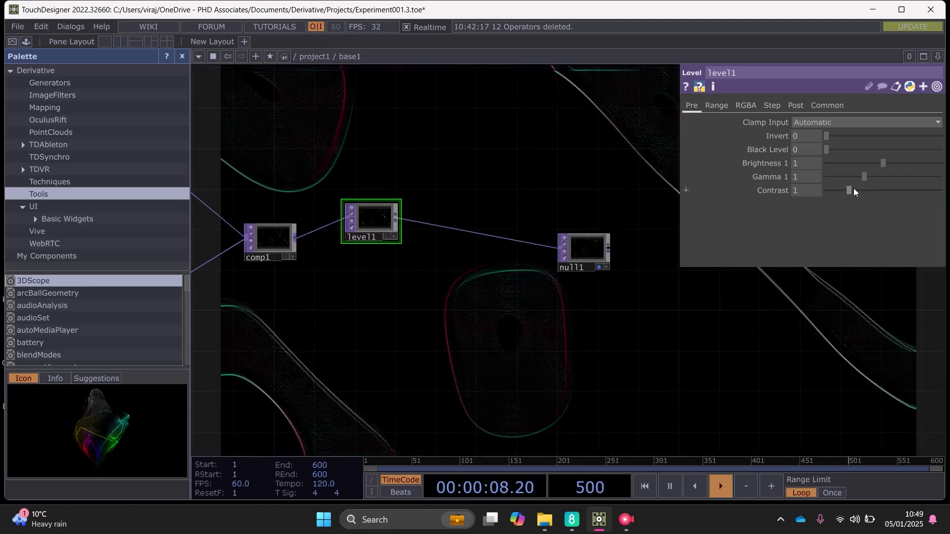
left_click_drag(853, 189, 928, 173)
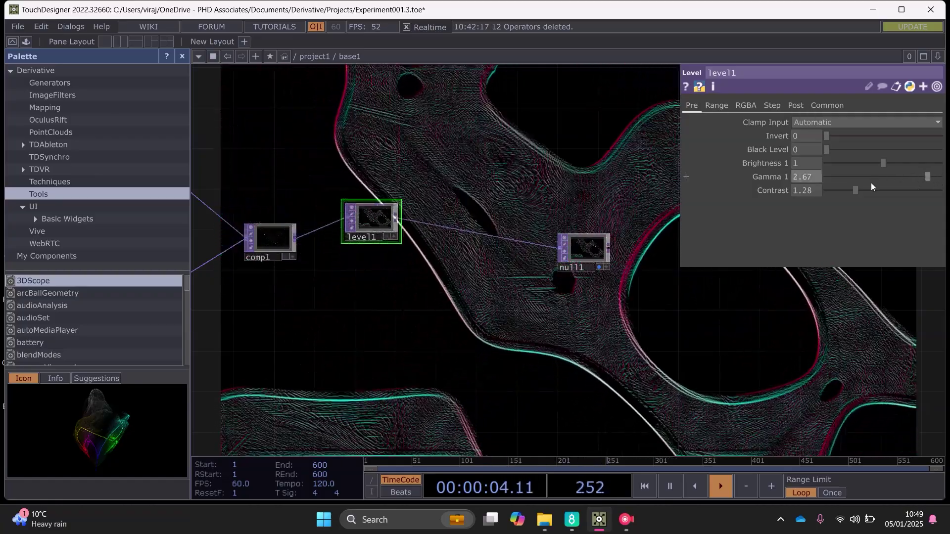
left_click_drag(850, 191, 856, 192)
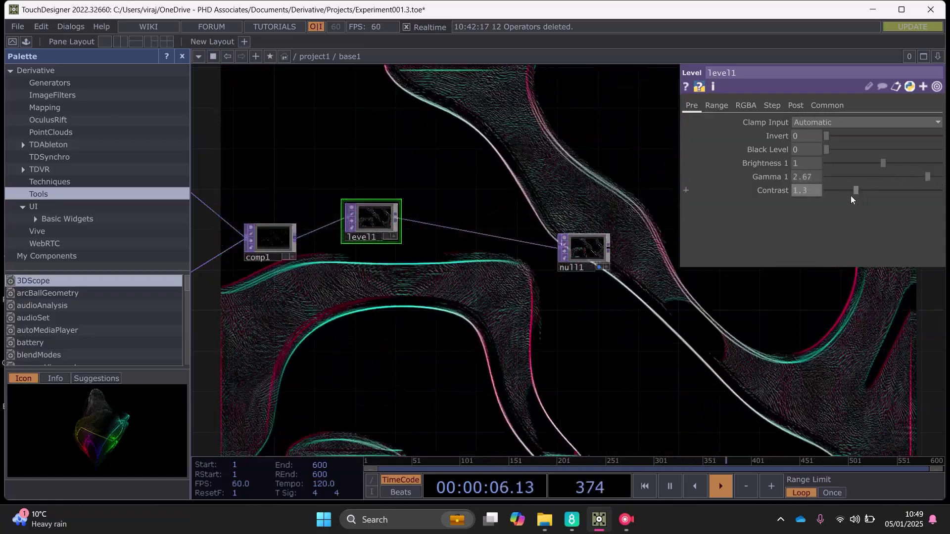
Raise the slope operator's strength to 4
left_click_drag(303, 325, 519, 333)
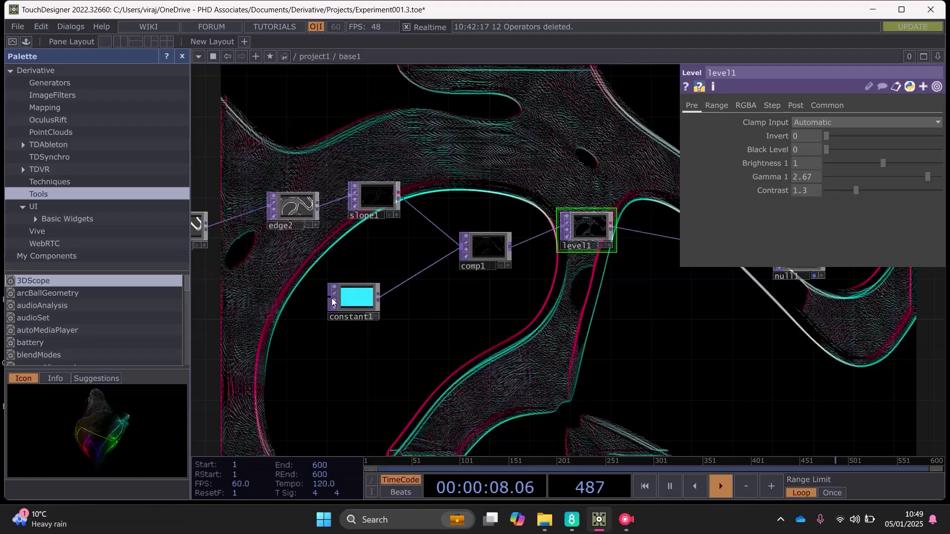
left_click(500, 246)
left_click(399, 205)
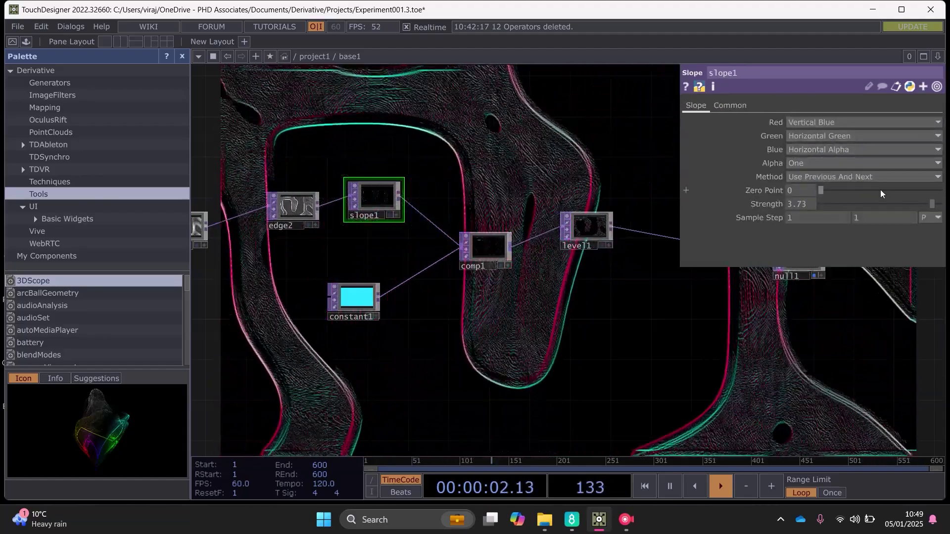
left_click_drag(933, 204, 927, 204)
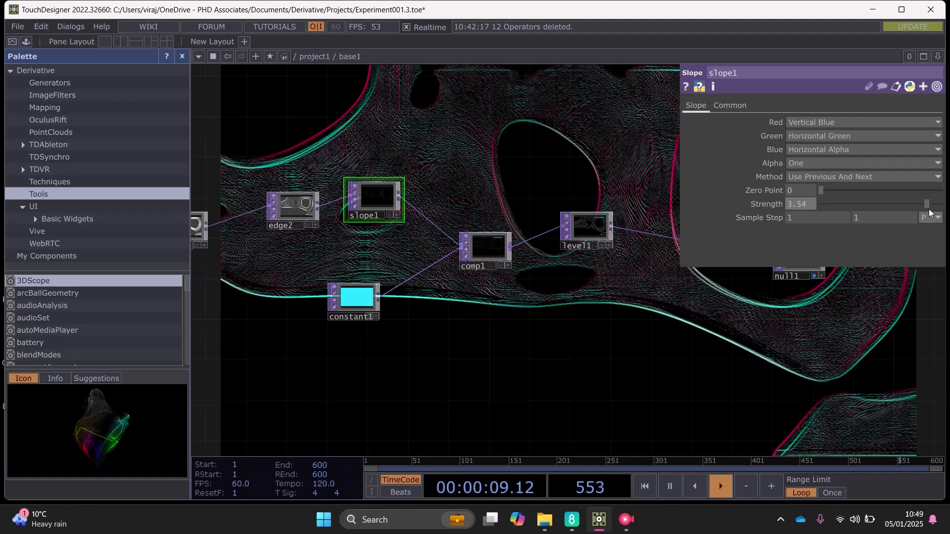
left_click_drag(926, 204, 941, 203)
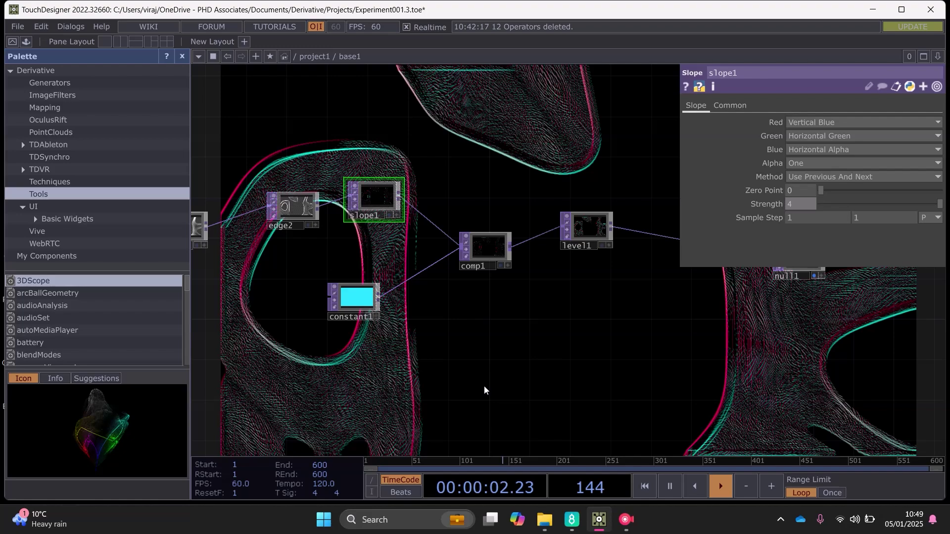
Set the second edge operator's vertical sample step to 10
left_click(293, 207)
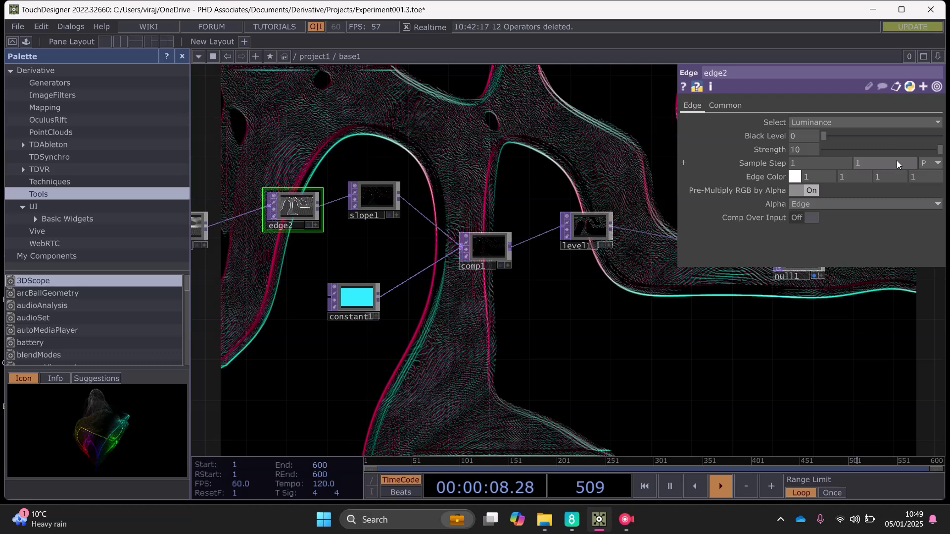
left_click(895, 166)
type("10")
key("Return")
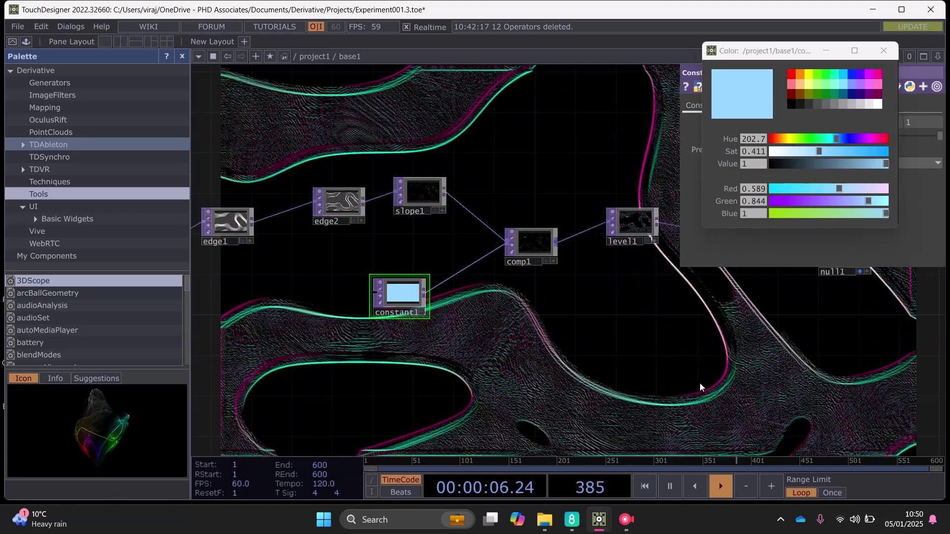
Move the null operator farther from the level operator to make room between them
left_click_drag(505, 367, 408, 351)
scroll(467, 368, "down", 3)
scroll(633, 279, "right", 2)
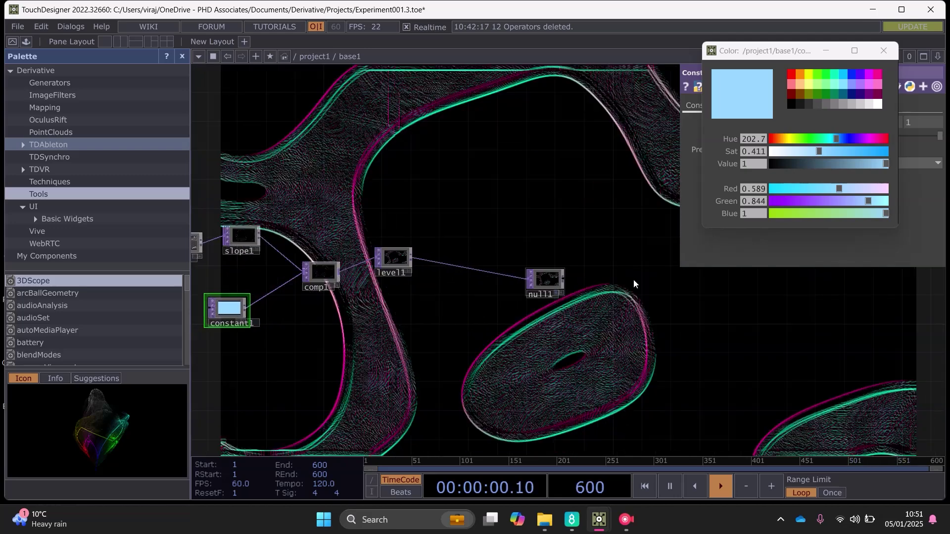
left_click_drag(545, 279, 689, 279)
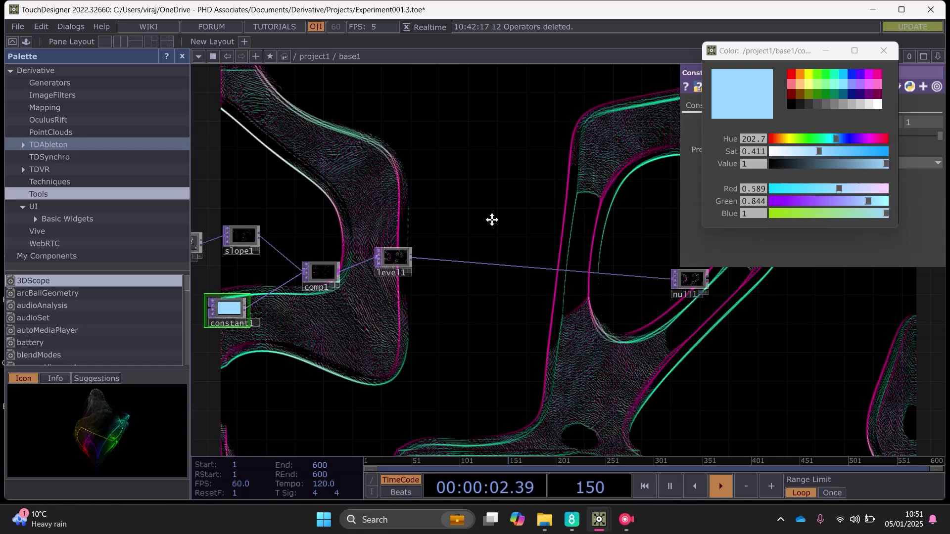
Add a Noise CHOP below the connection between the level and null operators
mouse_move(492, 219)
left_mouse_down()
mouse_move(583, 221)
mouse_move(484, 207)
left_mouse_up()
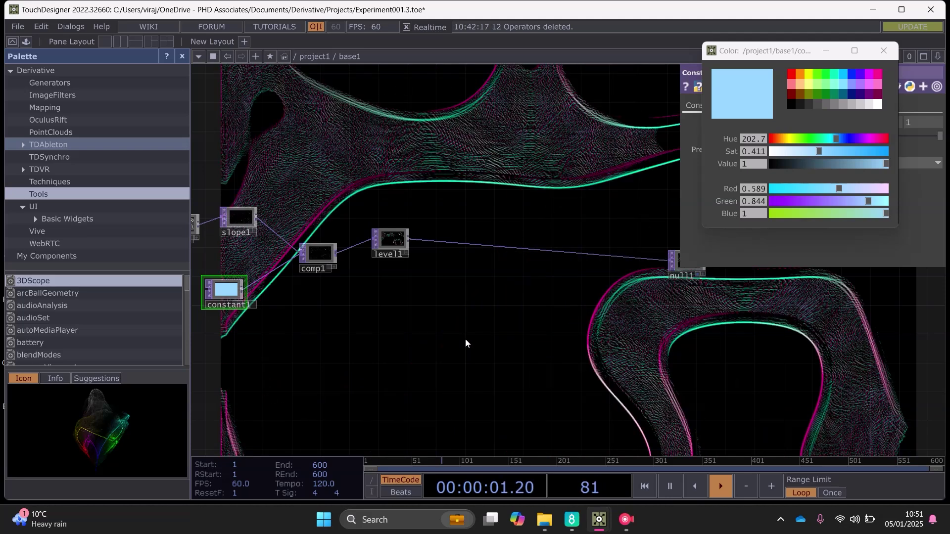
key("Tab")
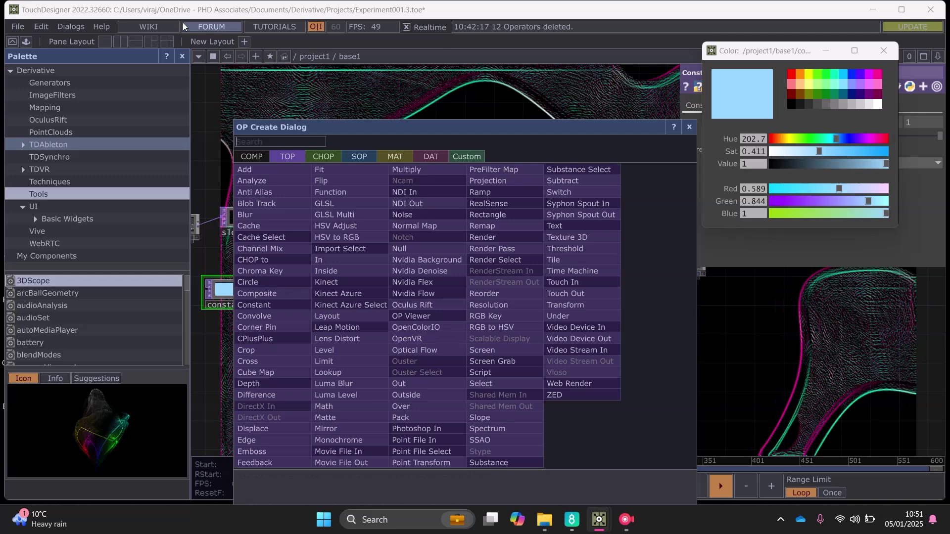
left_click(315, 156)
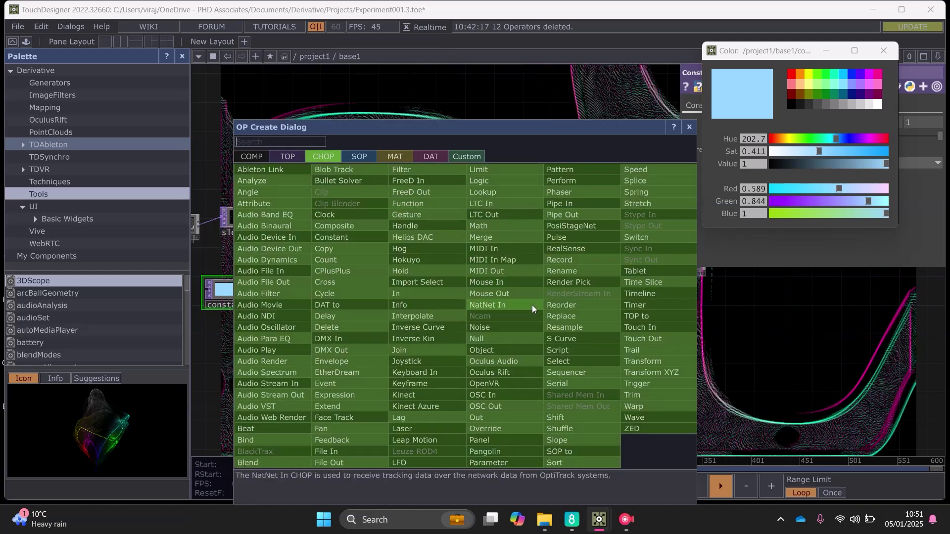
type("noise")
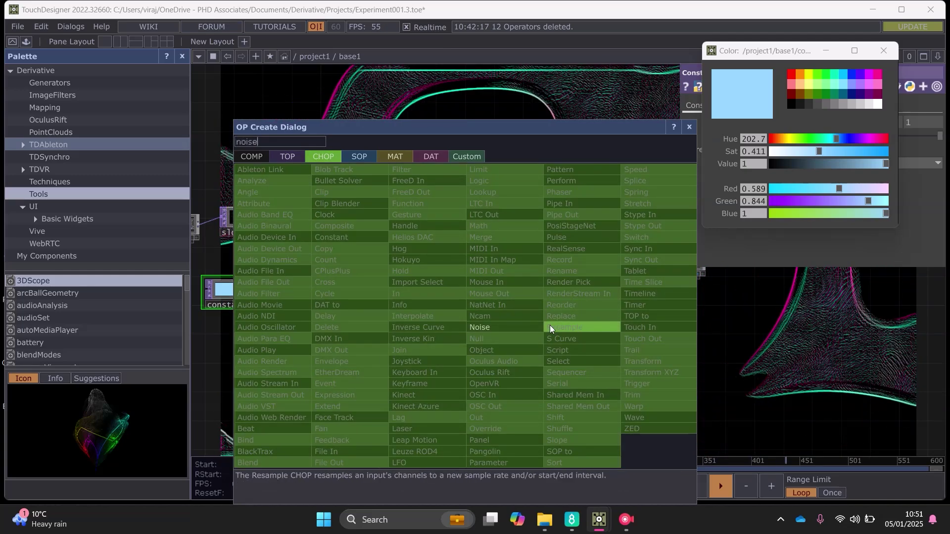
left_click(503, 326)
left_click(445, 319)
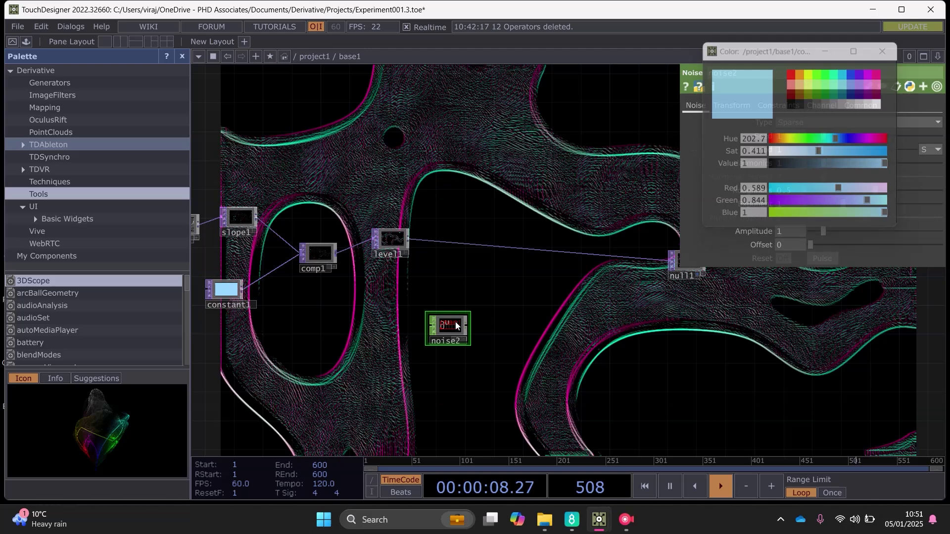
Add a CHOP to TOP above the Noise CHOP and set its CHOP source to noise2
scroll(443, 306, "up", 5)
scroll(446, 282, "down", 3)
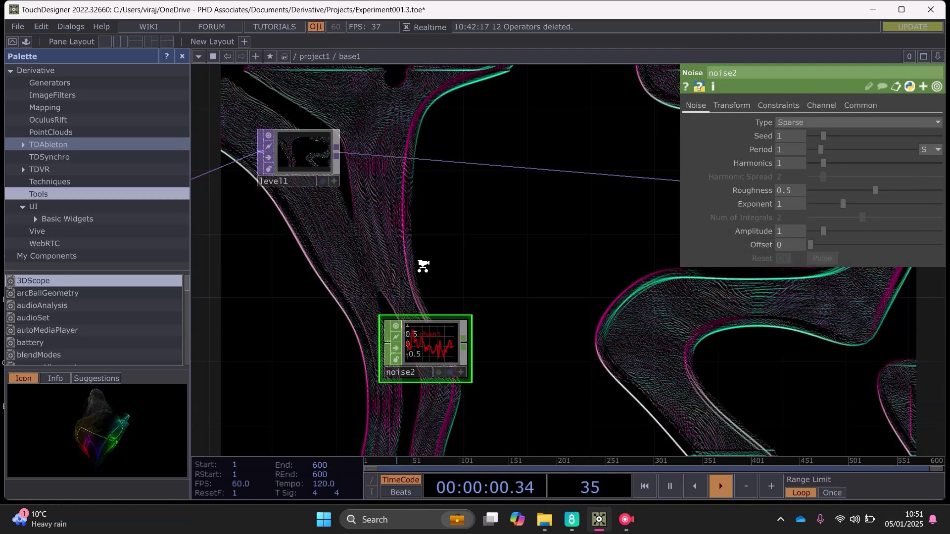
key("Tab")
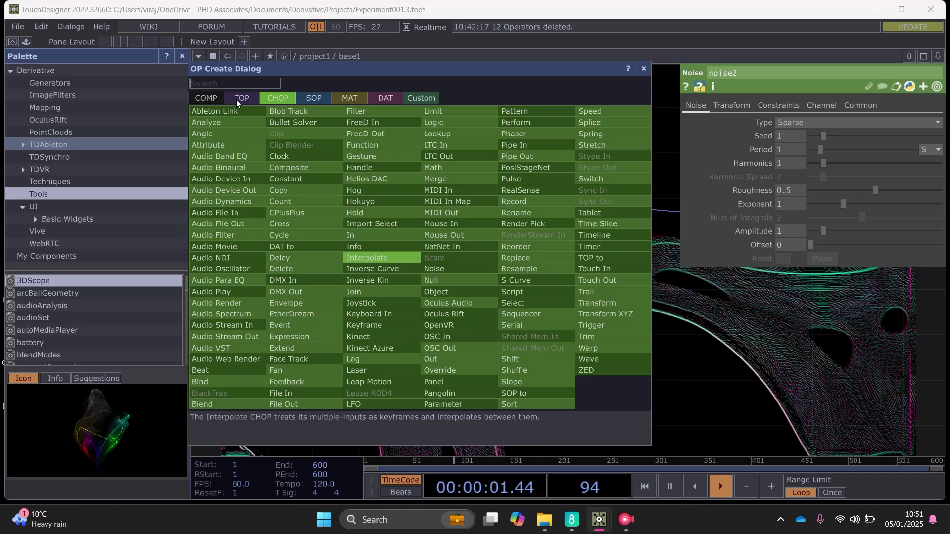
type("chop")
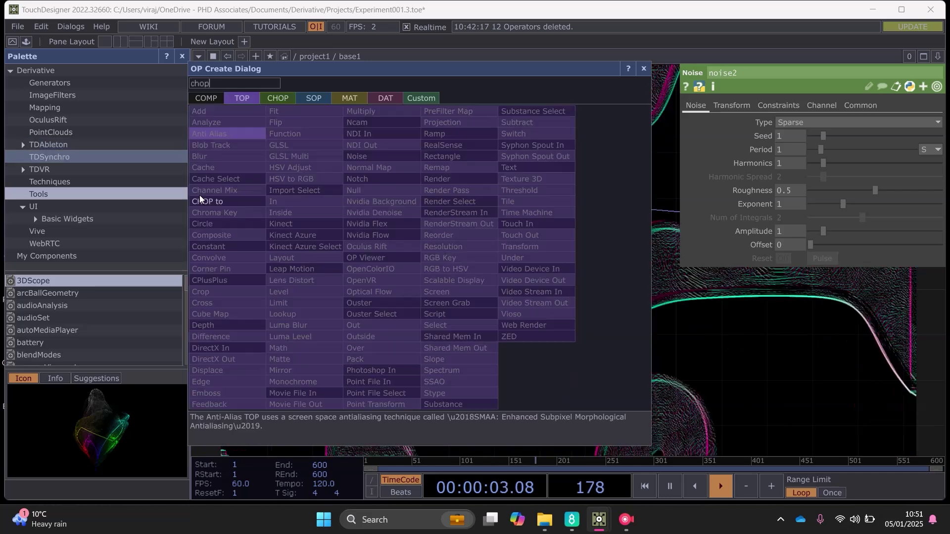
left_click(200, 198)
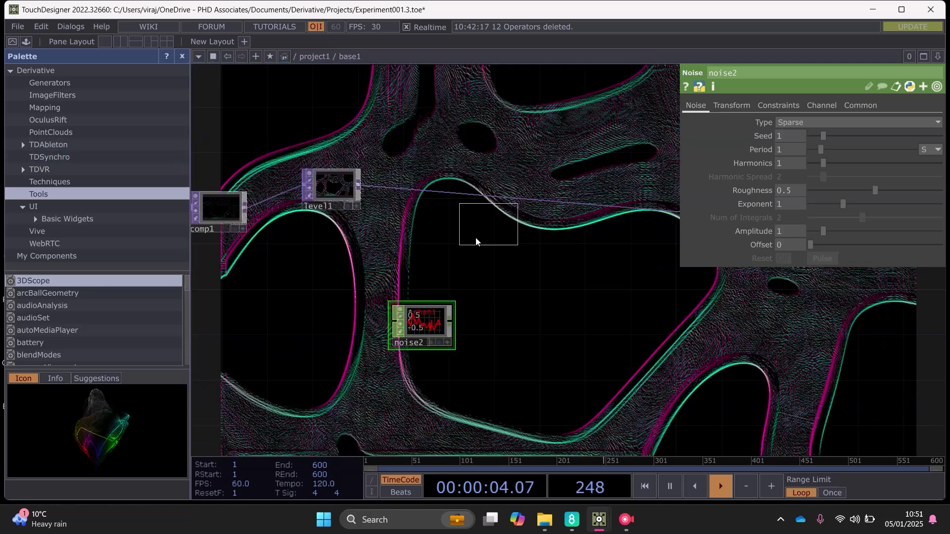
left_click(386, 230)
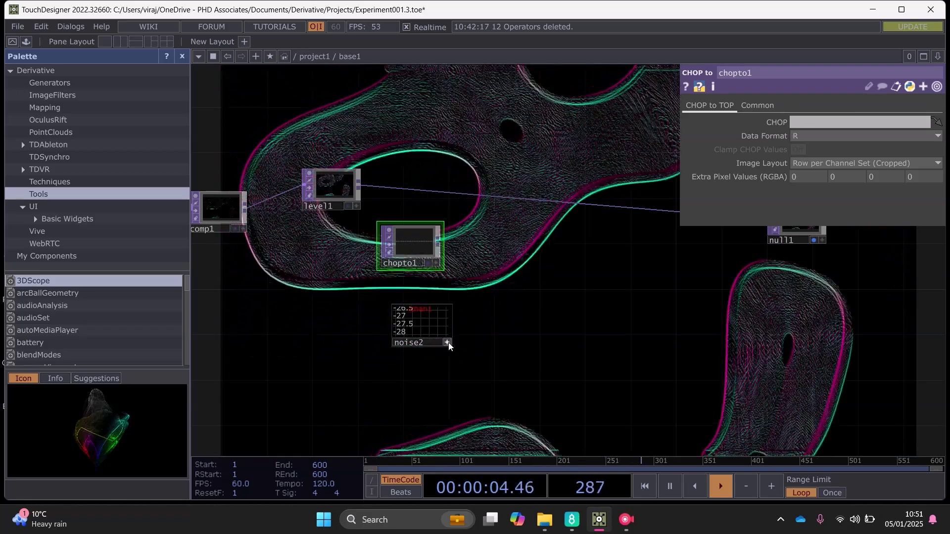
left_click_drag(428, 322, 821, 123)
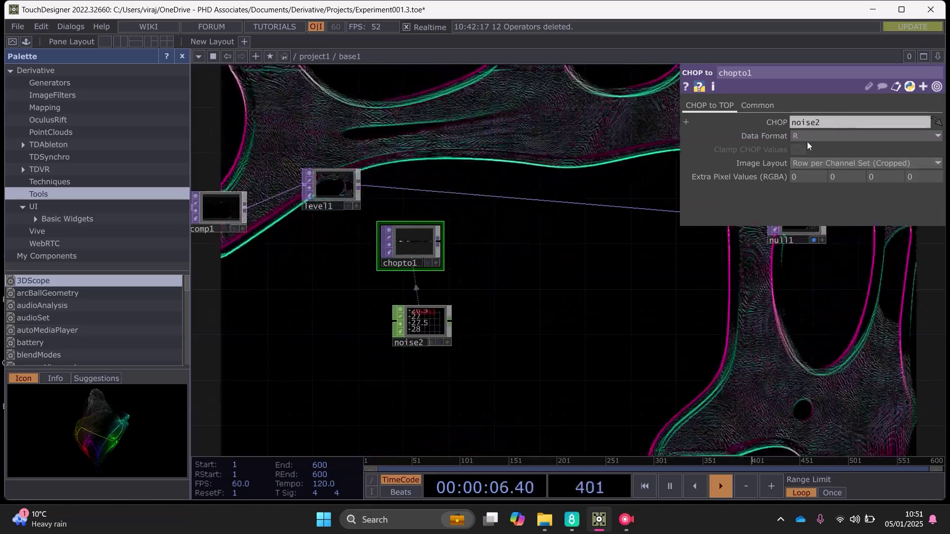
Insert a Displace TOP between the level and null operators and connect the CHOP to TOP as its second input
left_click_drag(515, 267, 428, 329)
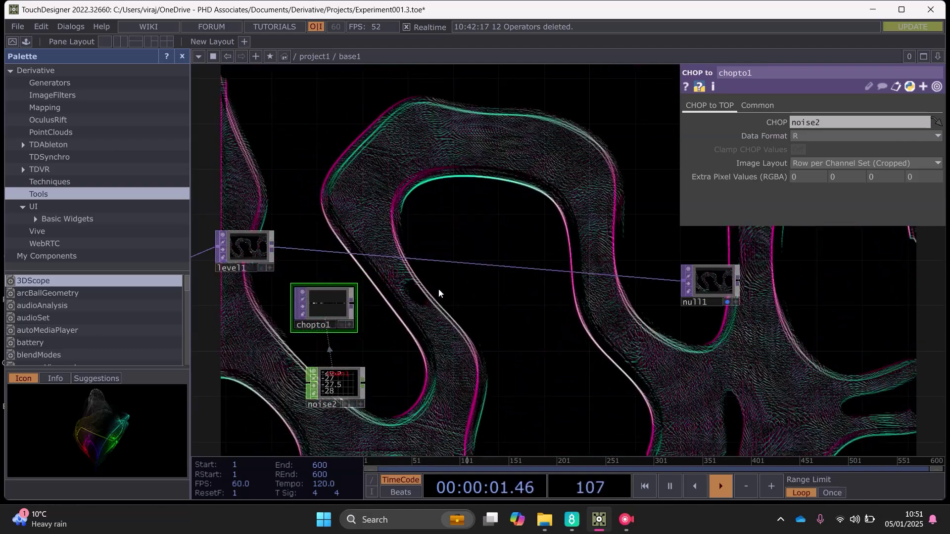
key("Tab")
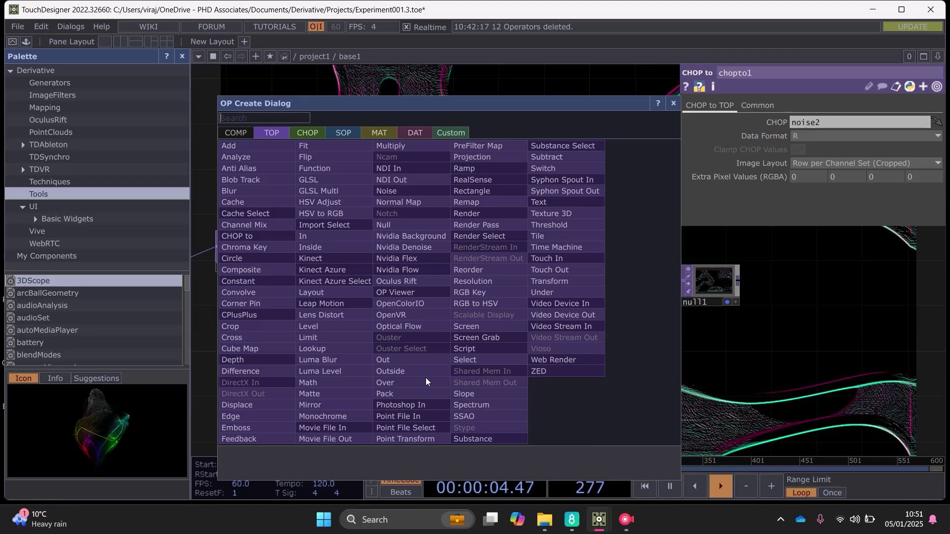
key("Escape")
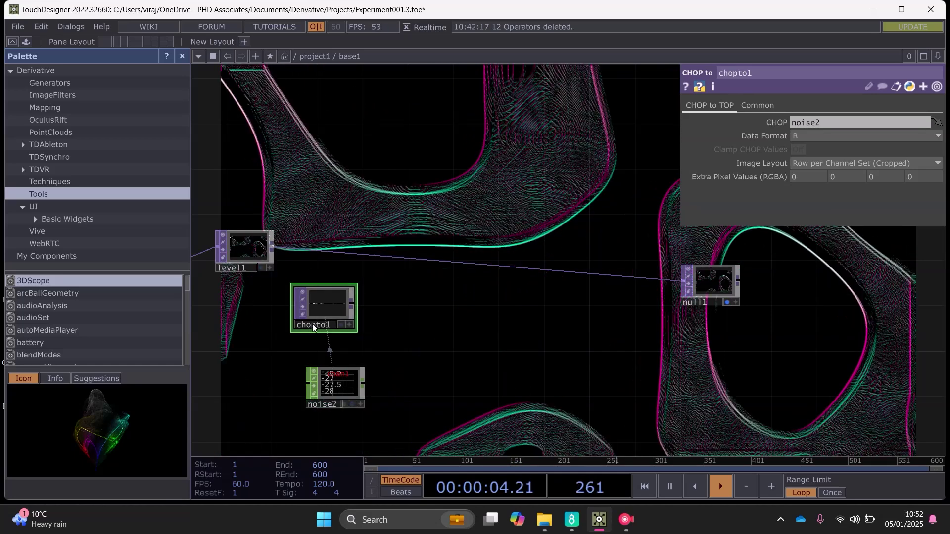
left_click_drag(466, 228, 479, 234)
right_click(458, 269)
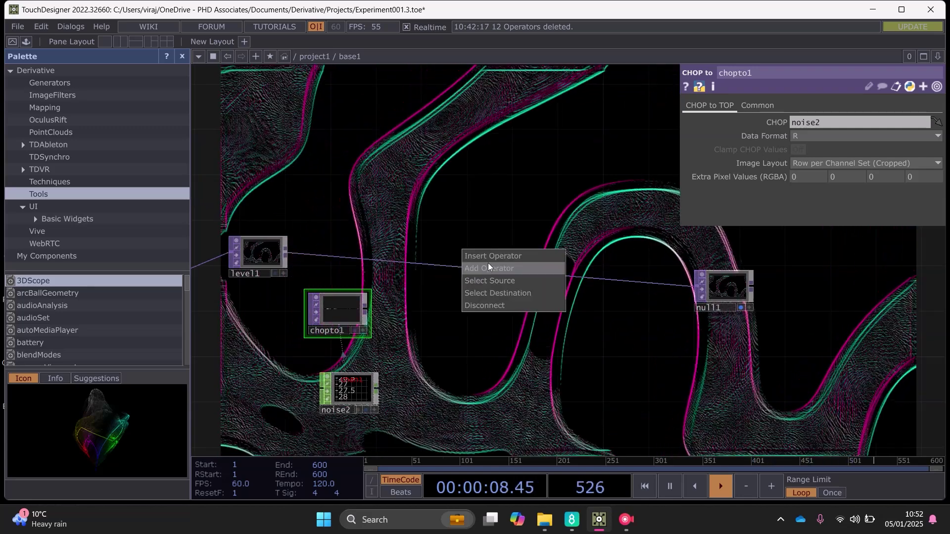
key("Return")
type("dis")
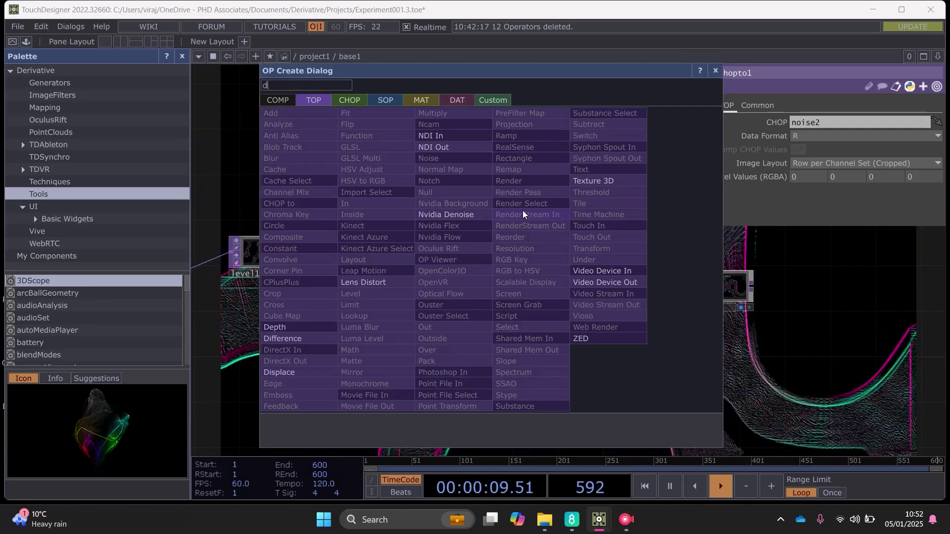
left_click(287, 371)
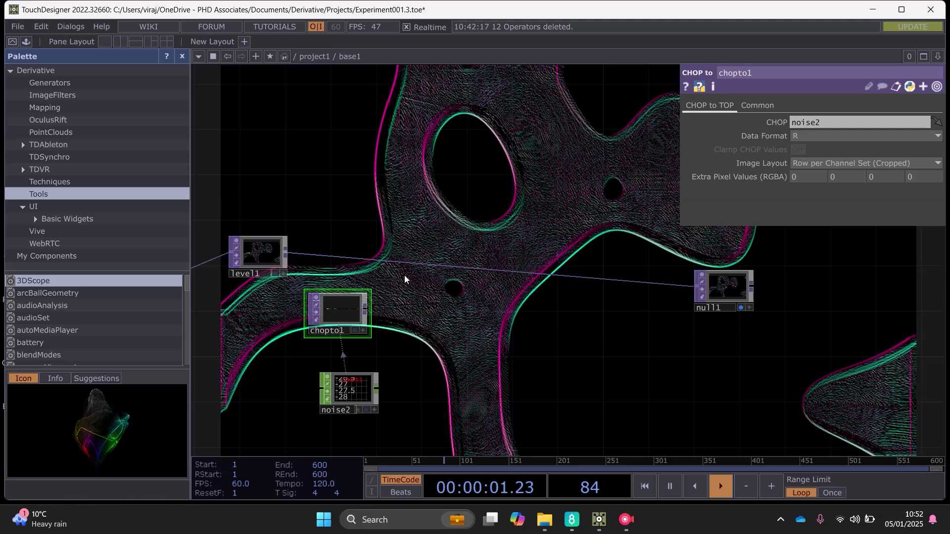
left_click(432, 272)
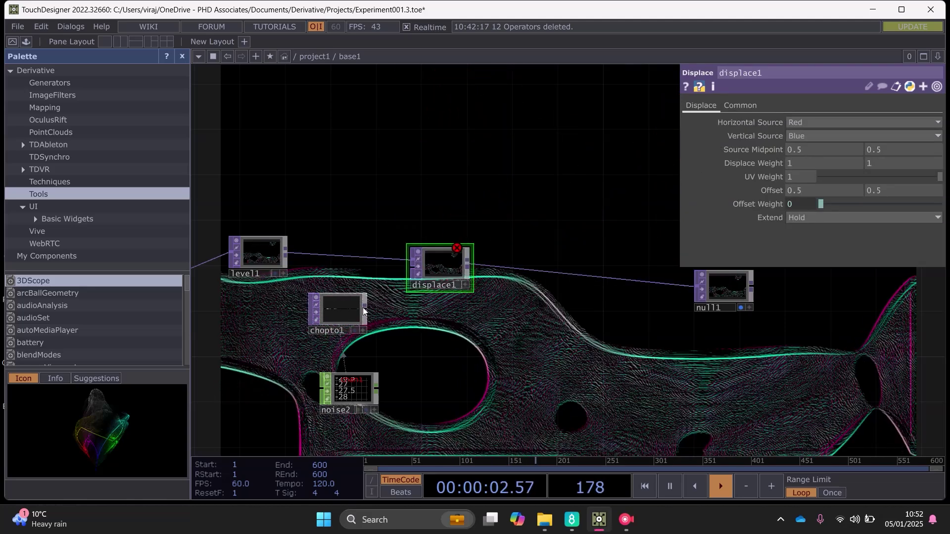
left_click_drag(365, 310, 411, 274)
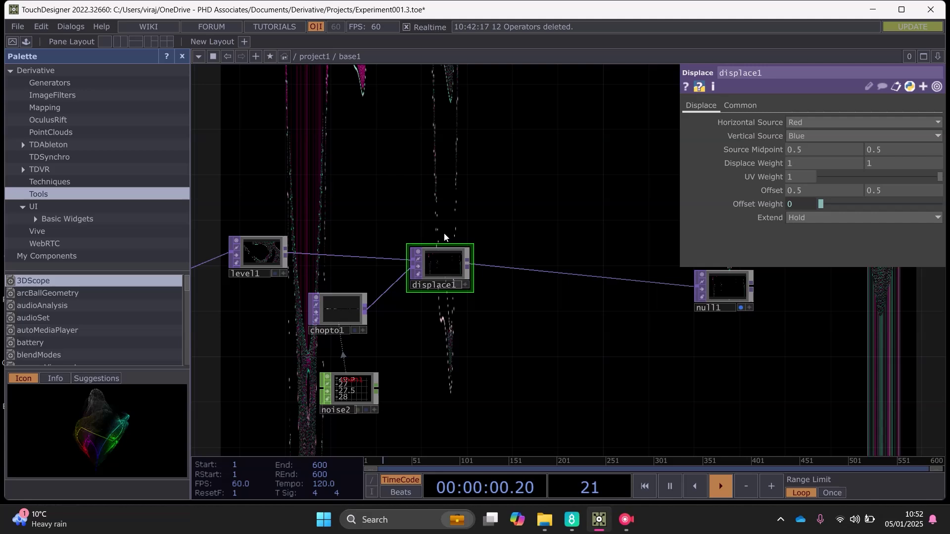
Set the displace operator's horizontal source to None and its vertical source to Red
left_click(833, 121)
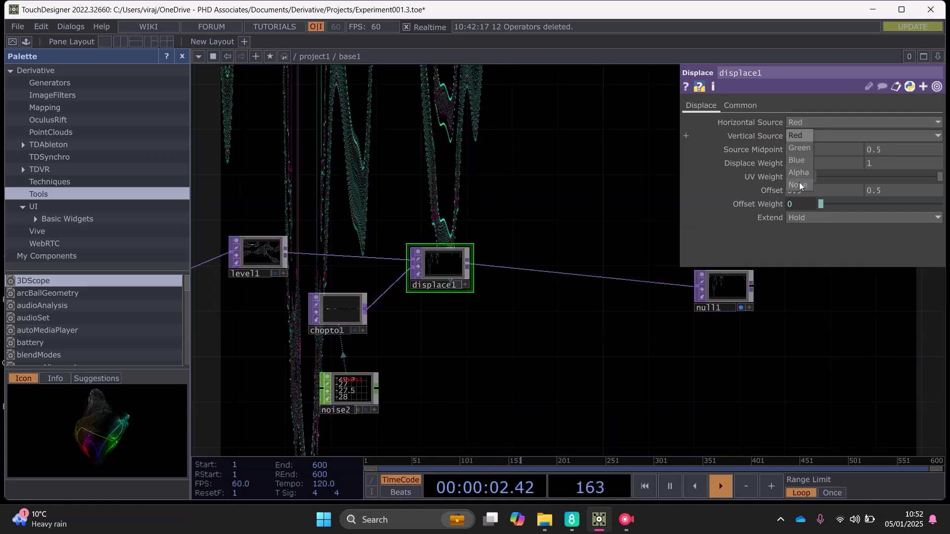
left_click(799, 183)
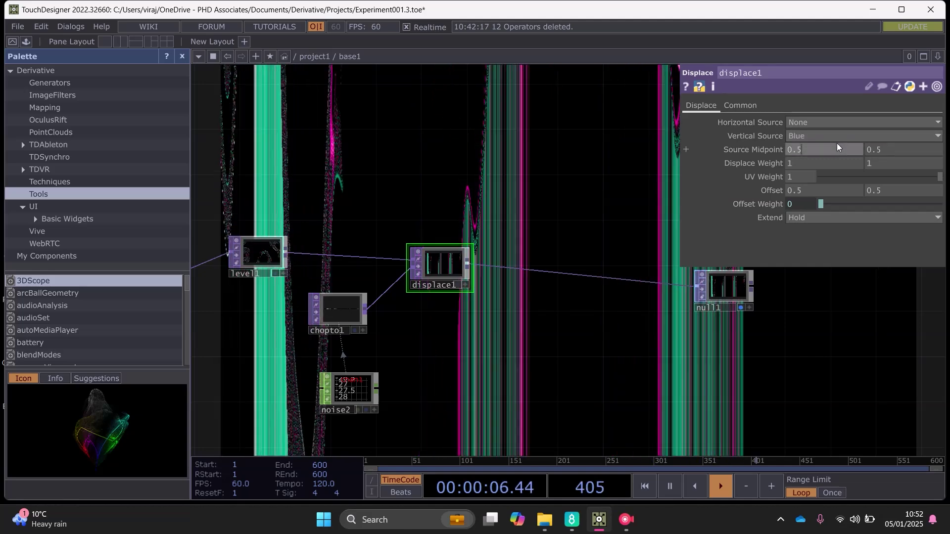
scroll(835, 136, "up", 2)
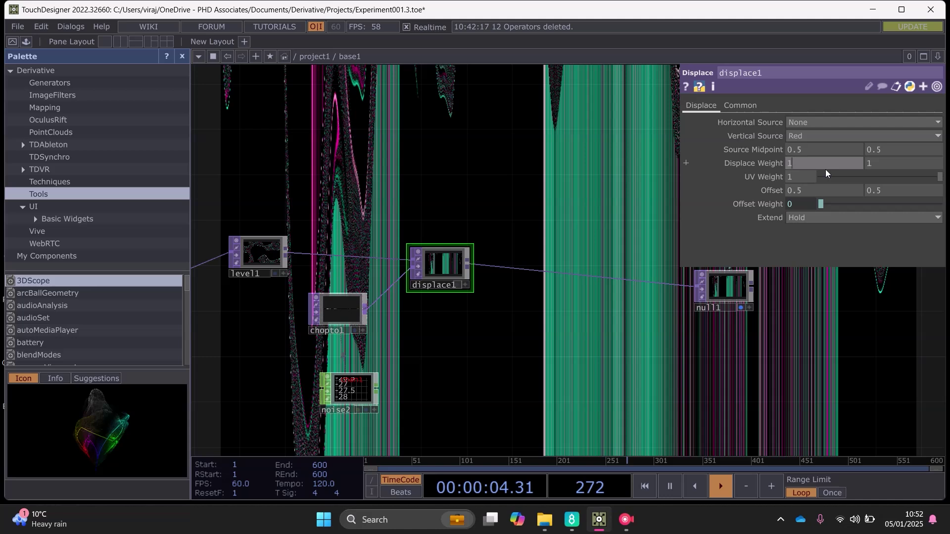
Set the displace operator's displace weight to 0 horizontally and 0.1 vertically
type("0")
key("Return")
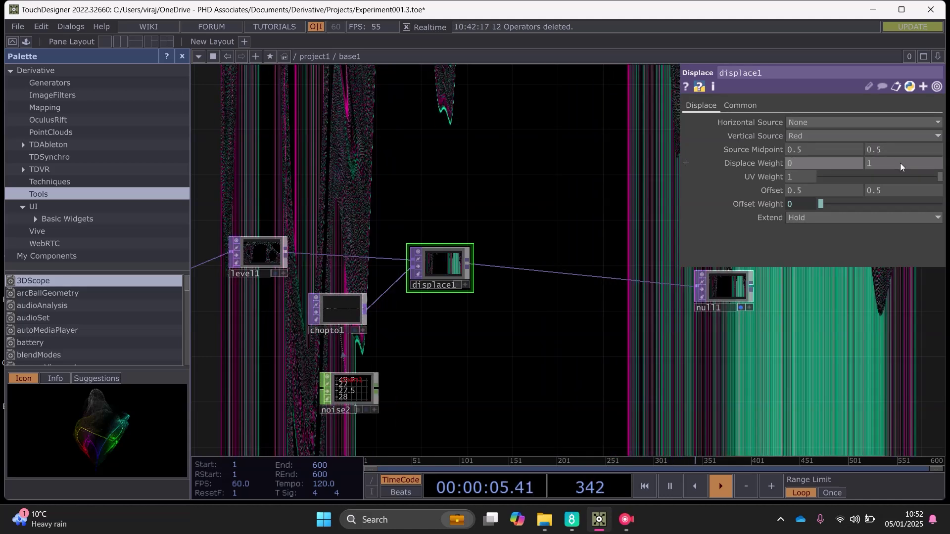
left_click(901, 163)
type("0.1")
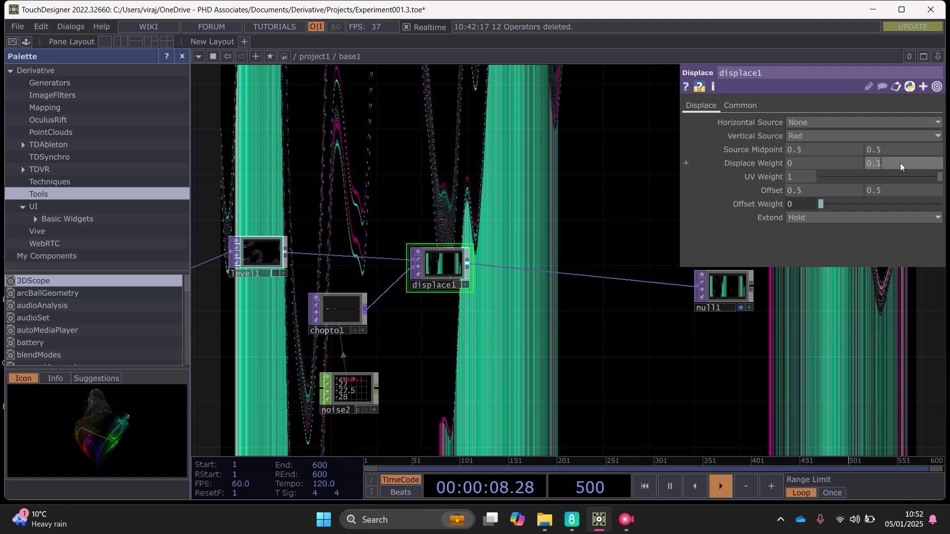
key("Return")
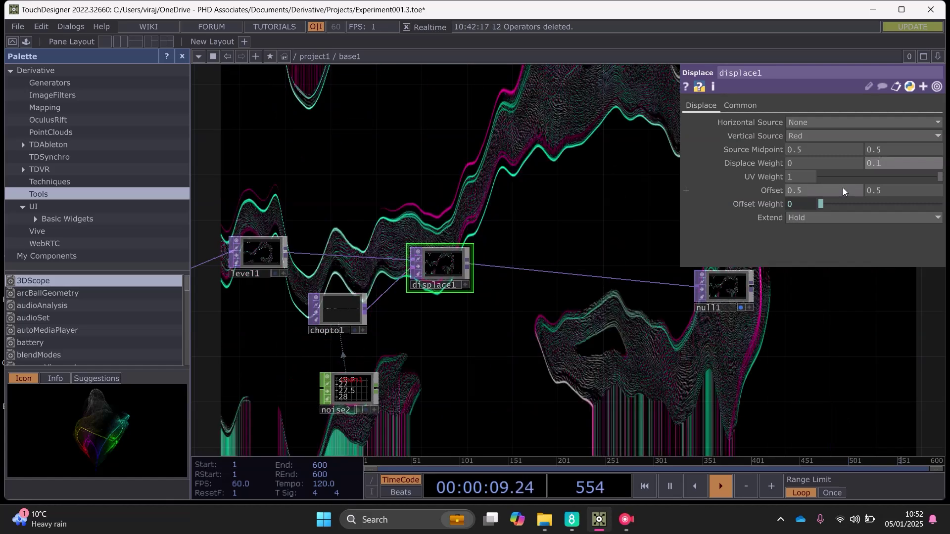
Set the displace operator's extend mode to Mirror and its vertical displace weight to 0.01
left_click(829, 216)
left_click(802, 268)
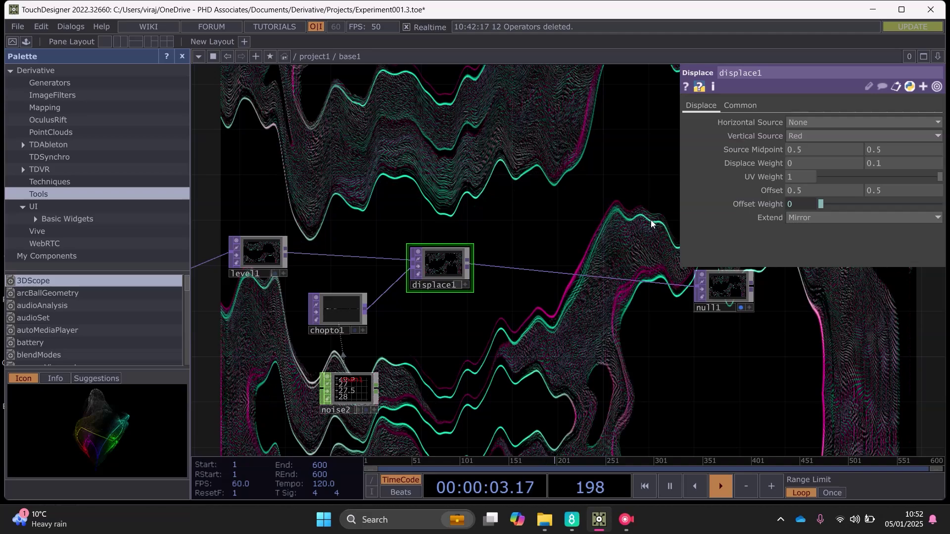
left_click_drag(610, 191, 691, 153)
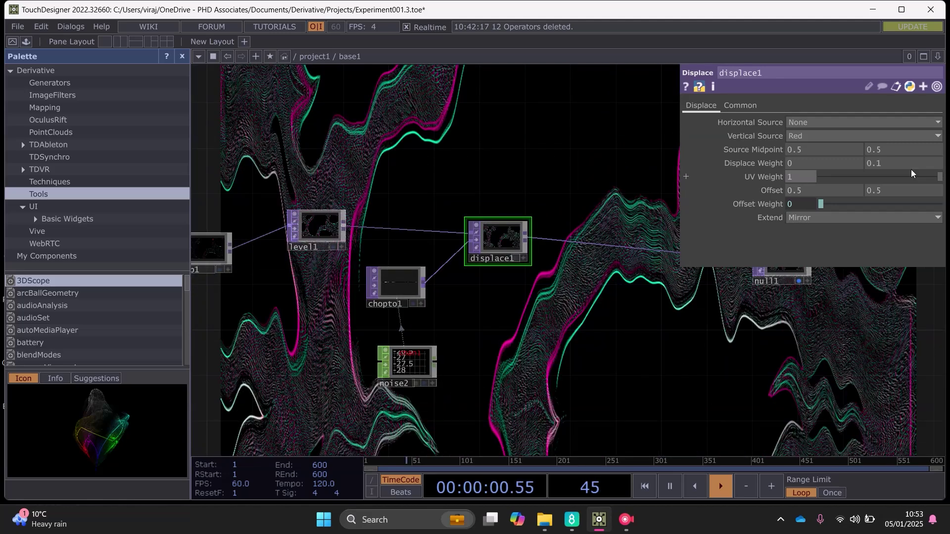
left_click(887, 165)
type("0.01")
key("Return")
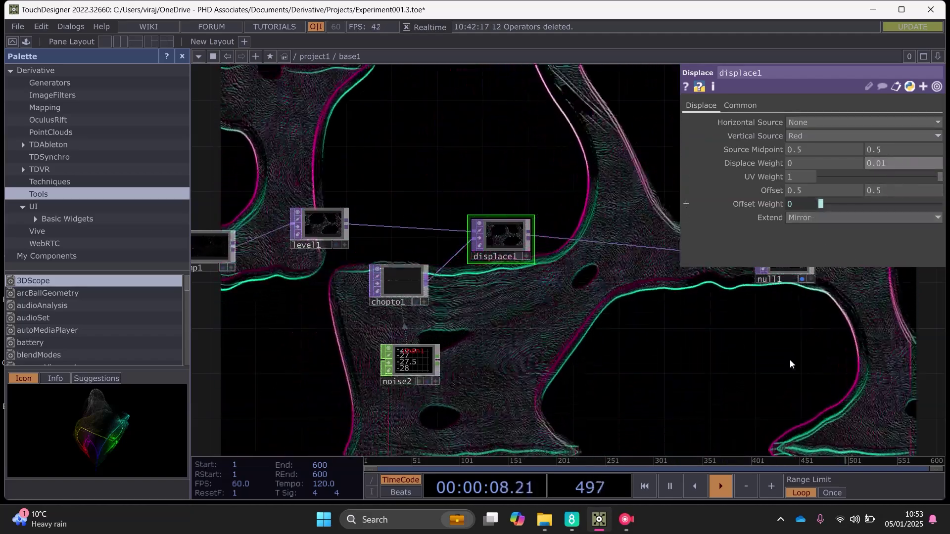
left_click_drag(789, 359, 747, 349)
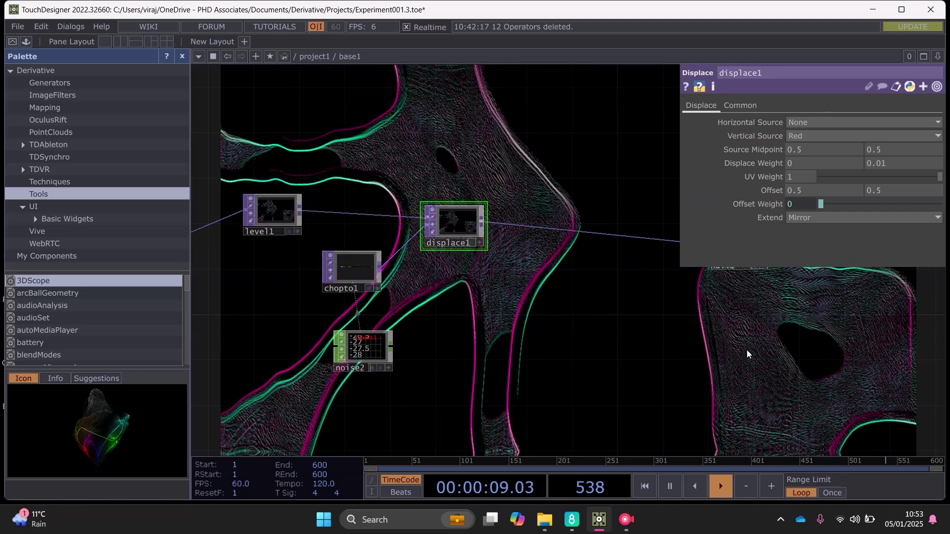
left_click_drag(555, 152, 432, 151)
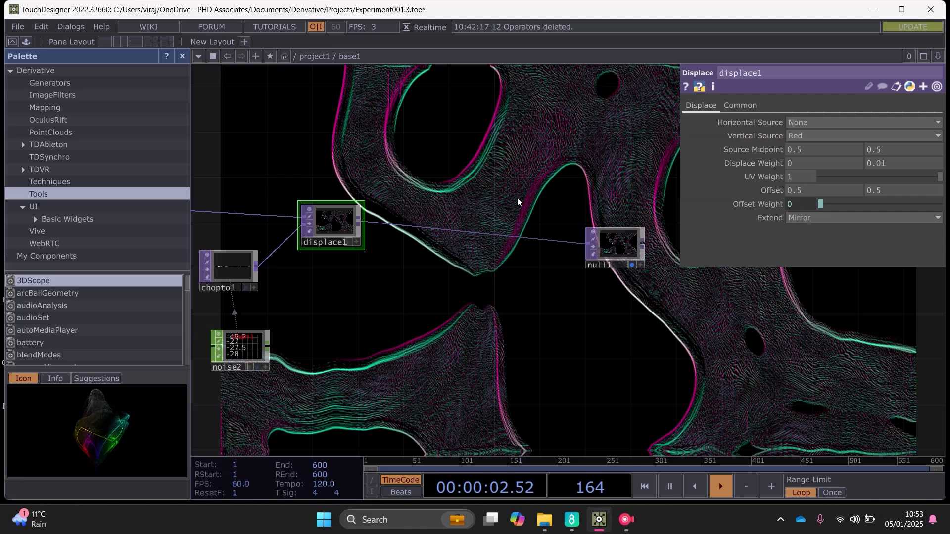
left_click_drag(517, 198, 557, 242)
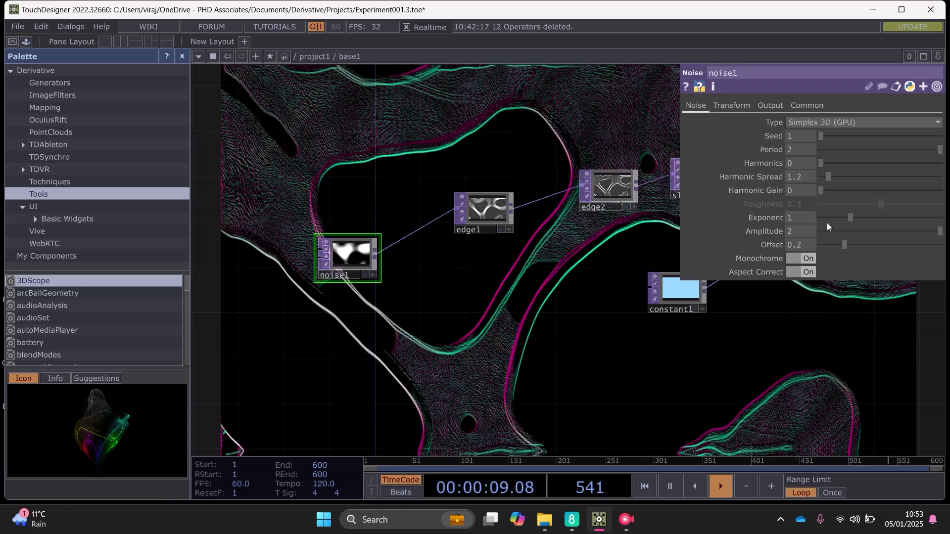
Set the first noise operator's exponent to 1.79, amplitude to 1.61, harmonics to 1 and period to 0.39
mouse_move(853, 216)
left_mouse_down()
mouse_move(893, 211)
mouse_move(869, 210)
left_mouse_up()
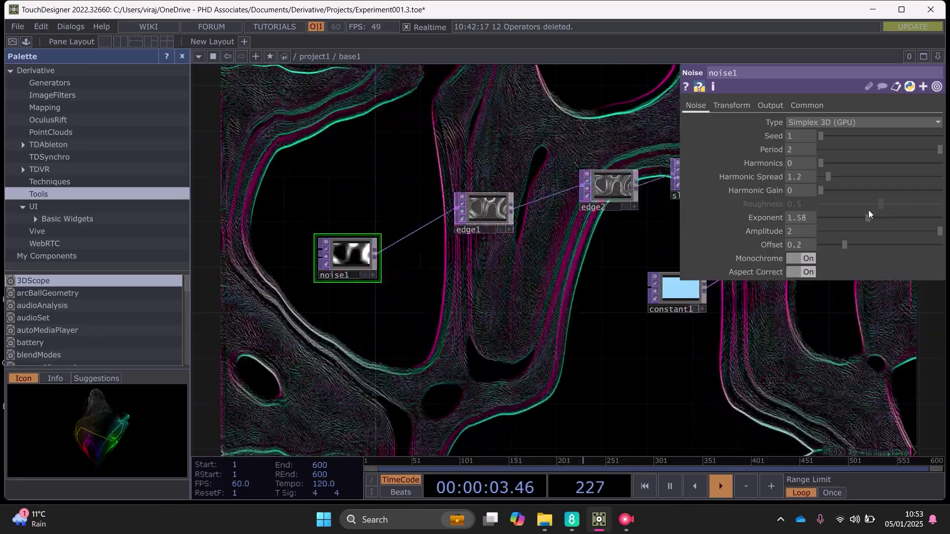
left_click_drag(938, 231, 916, 206)
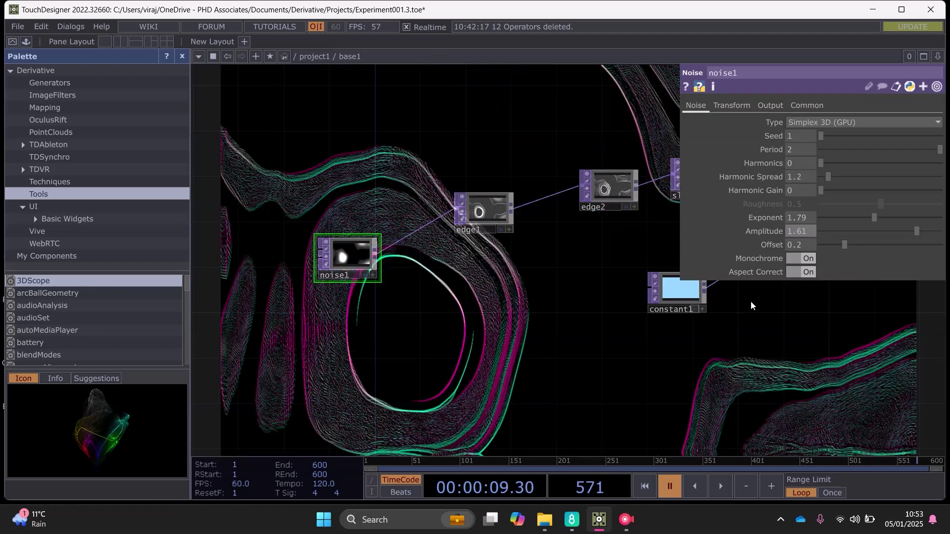
left_click_drag(827, 158, 848, 152)
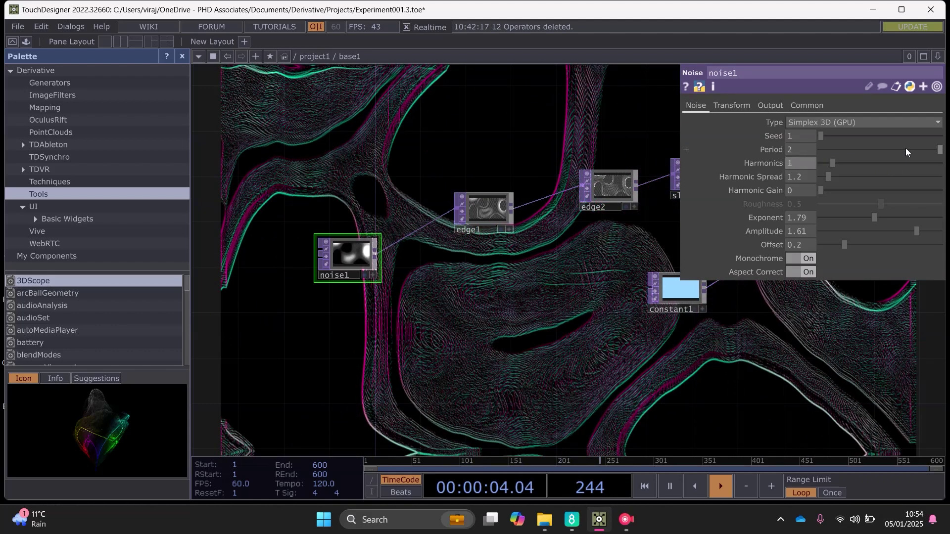
left_click_drag(906, 149, 828, 141)
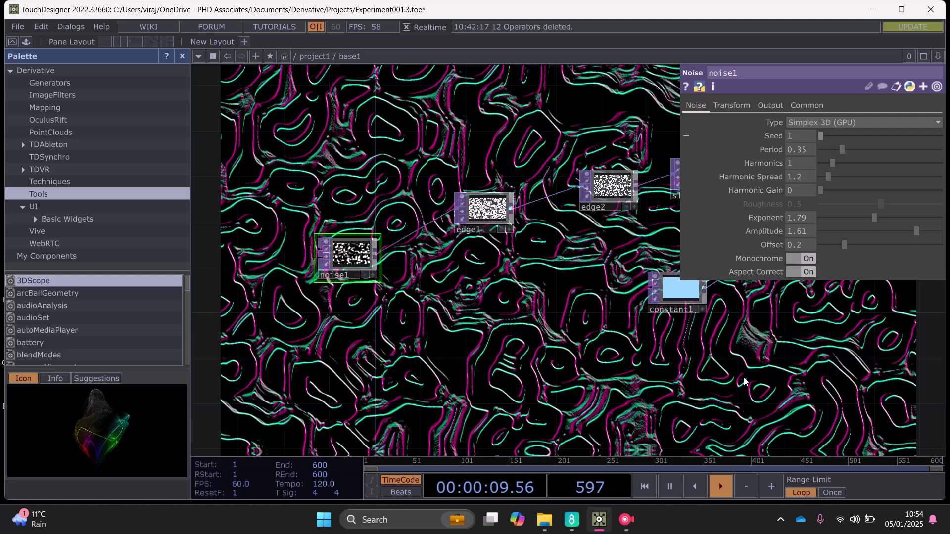
Add a Movie File Out TOP fed by the null operator's output and place it beside the null
left_click_drag(744, 381, 505, 305)
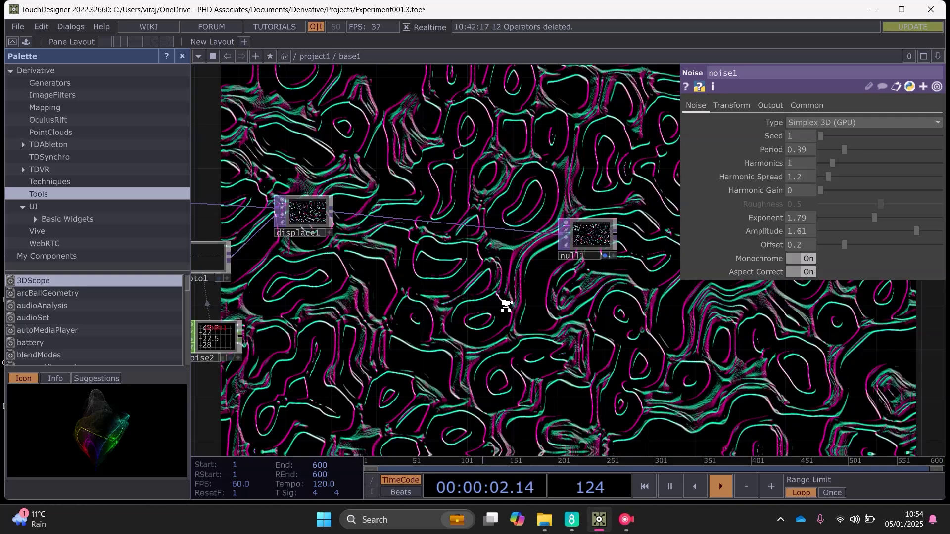
scroll(505, 303, "down", 2)
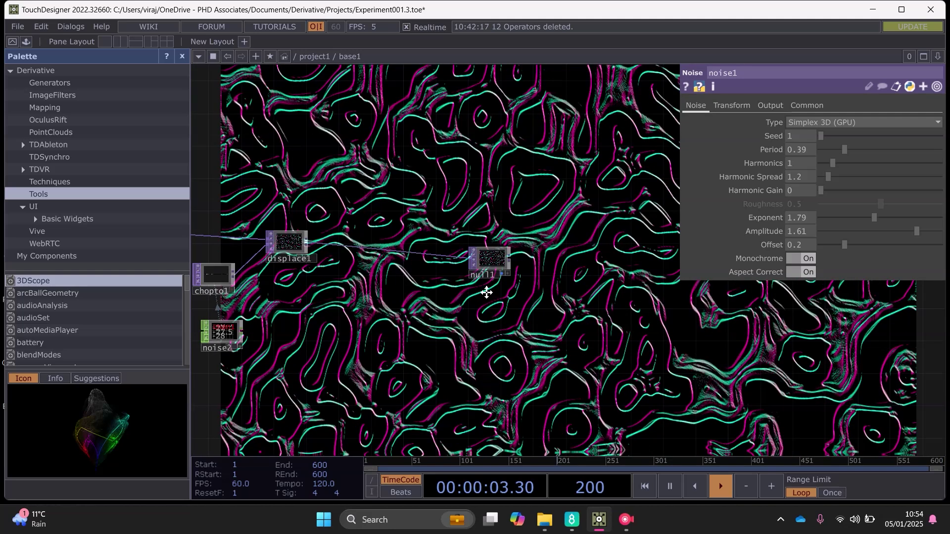
left_click_drag(486, 293, 949, 319)
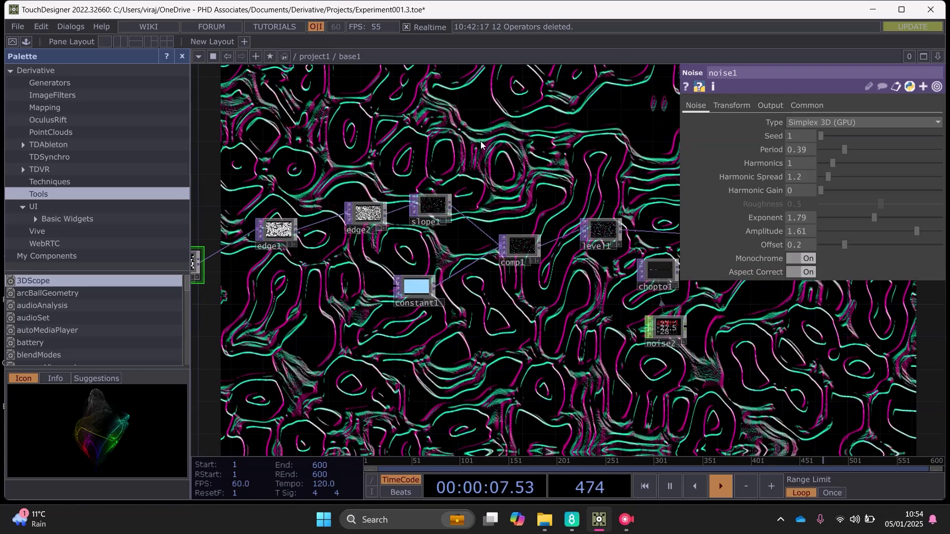
mouse_move(610, 140)
left_mouse_down()
mouse_move(460, 158)
mouse_move(445, 172)
mouse_move(283, 173)
left_mouse_up()
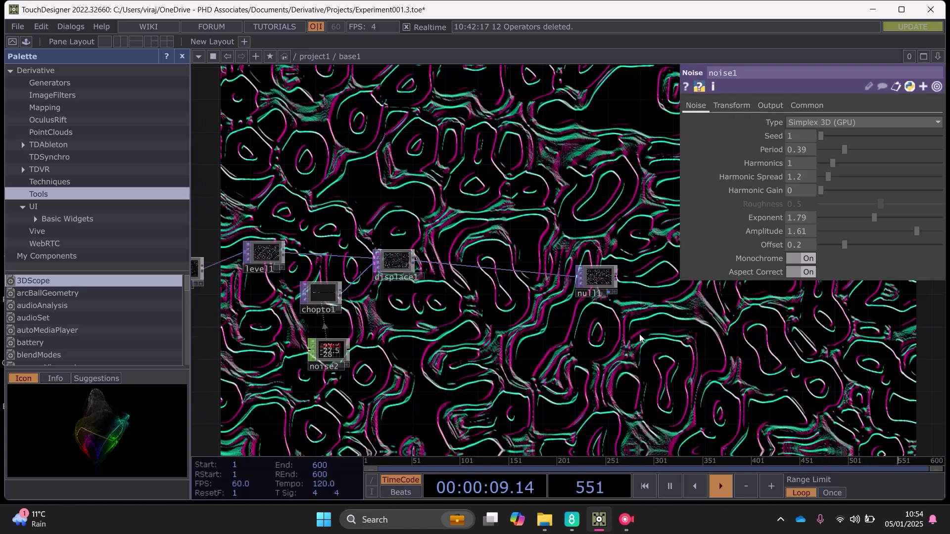
left_click_drag(574, 328, 437, 311)
left_click_drag(467, 203, 479, 192)
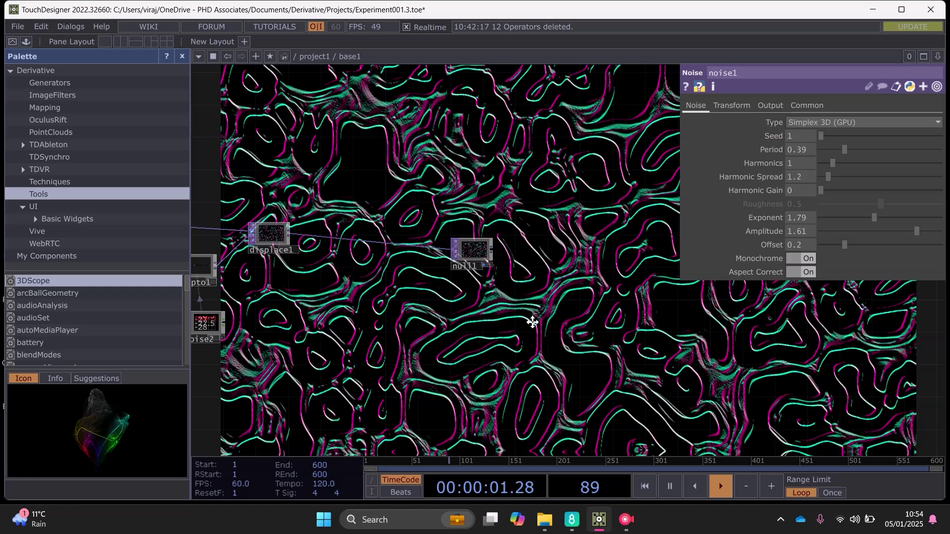
left_click_drag(494, 224, 522, 232)
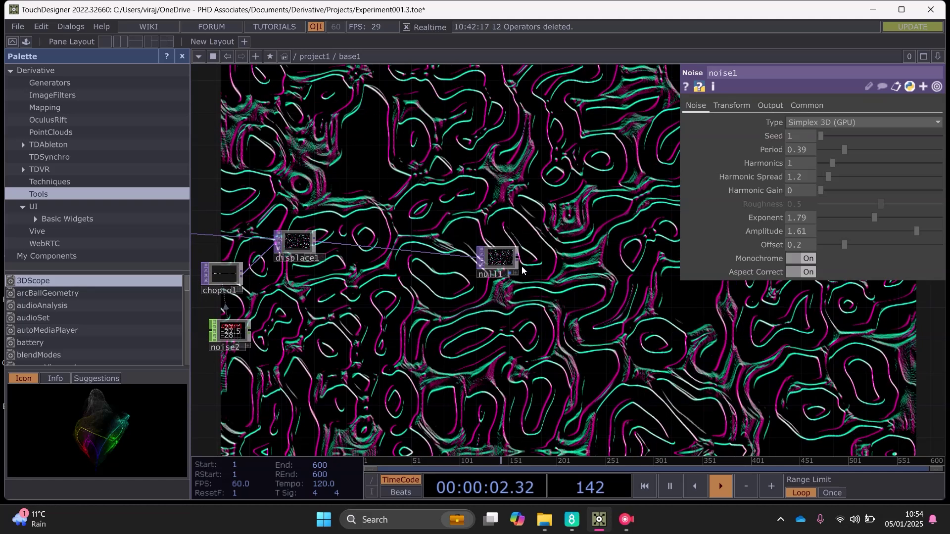
left_click(517, 259)
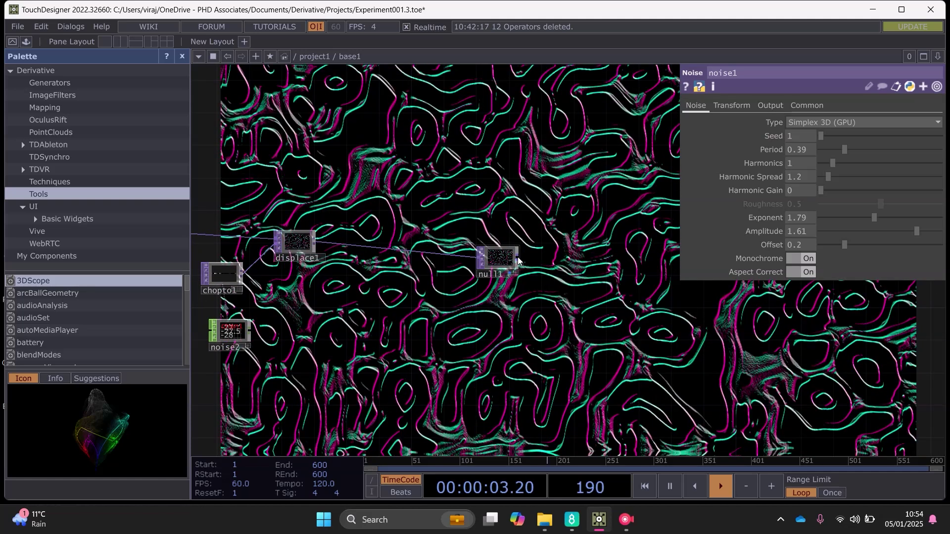
key("Tab")
left_click(583, 381)
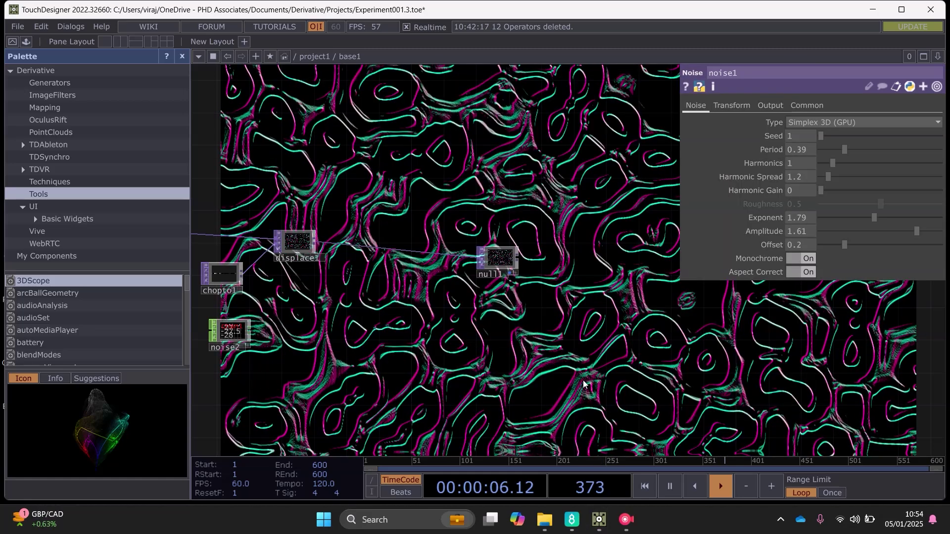
left_click(614, 261)
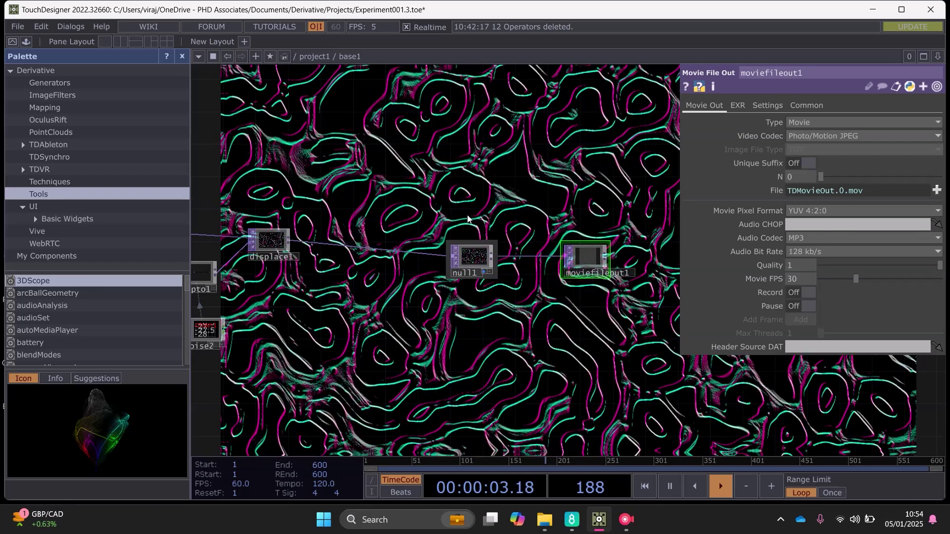
Examine the complete operator chain from the first noise operator to the Movie File Out and its animated output
left_click_drag(586, 171, 449, 181)
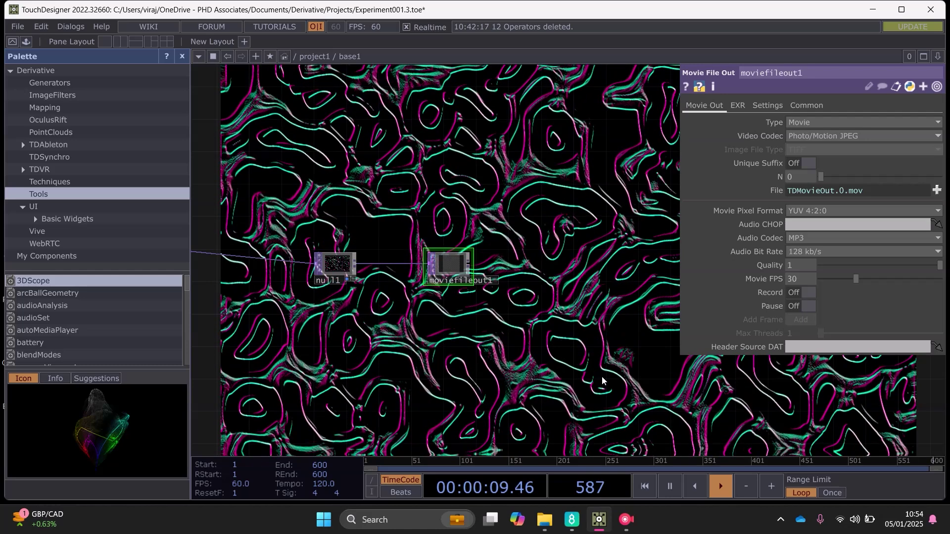
scroll(602, 377, "left", 2)
scroll(602, 377, "down", 2)
left_click_drag(583, 375, 590, 376)
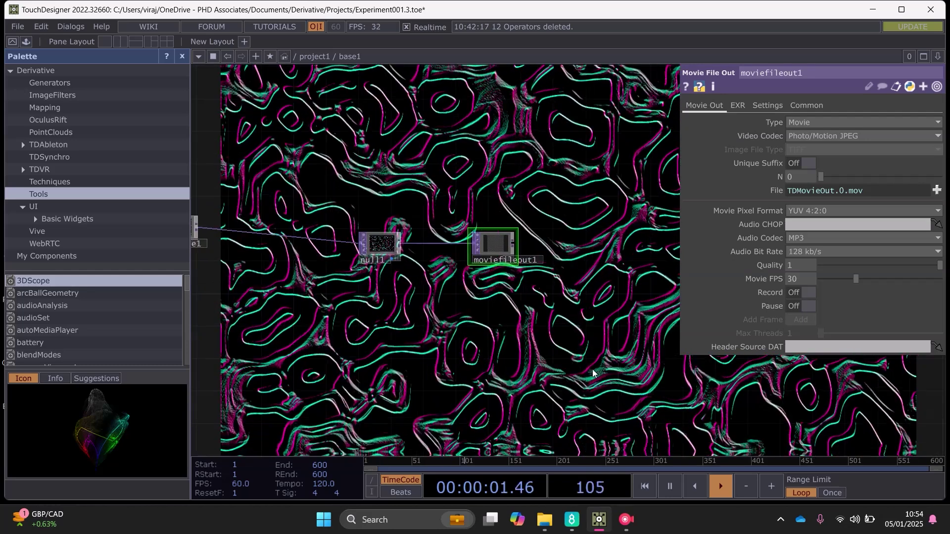
scroll(557, 180, "left", 5)
scroll(557, 180, "up", 1)
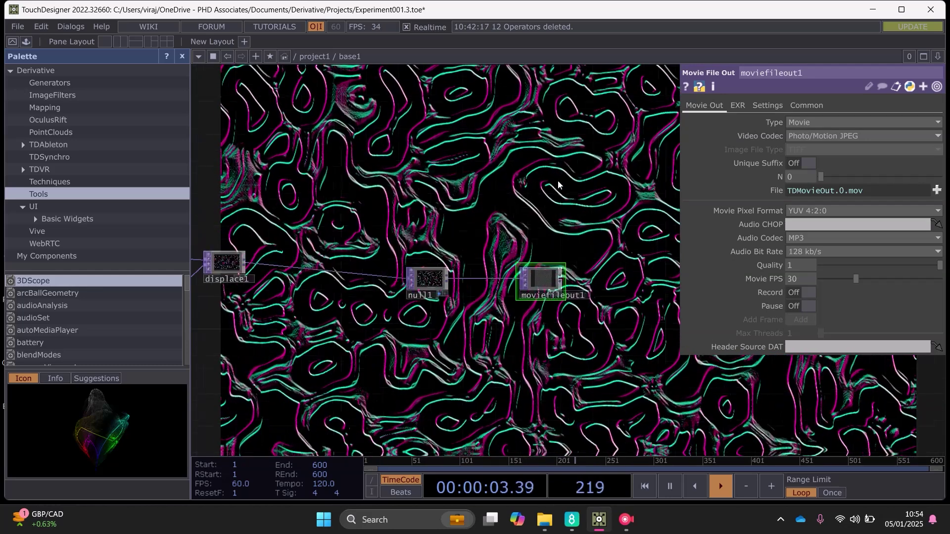
scroll(442, 185, "left", 9)
scroll(442, 185, "up", 1)
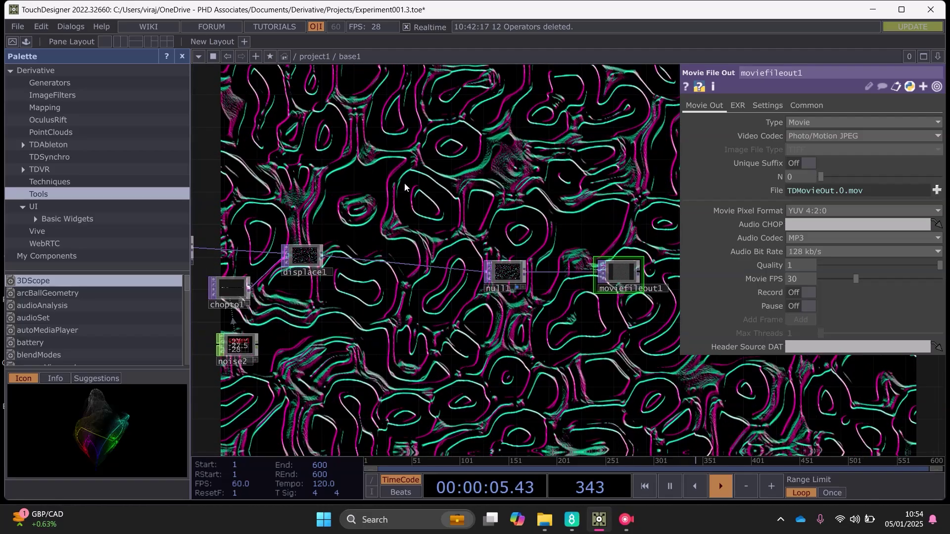
scroll(494, 227, "right", 10)
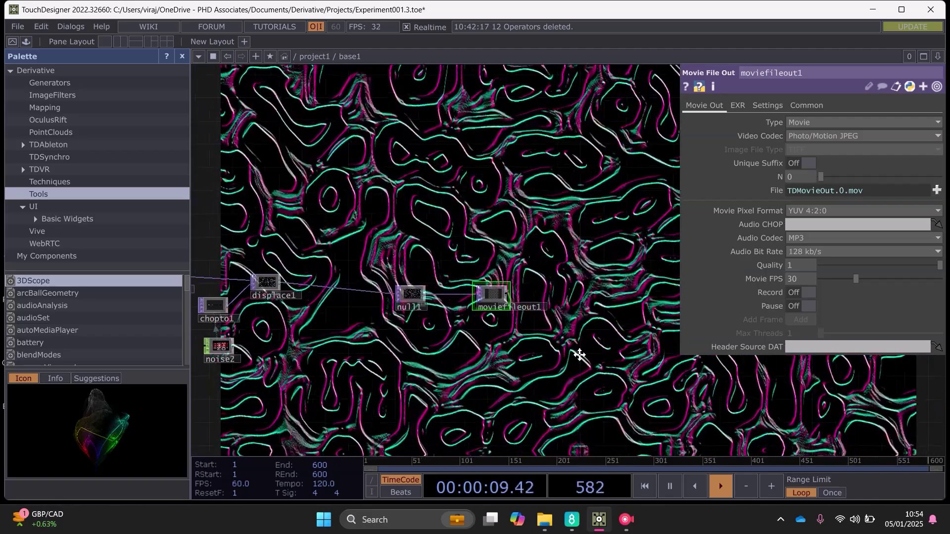
scroll(574, 355, "left", 7)
scroll(614, 260, "down", 3)
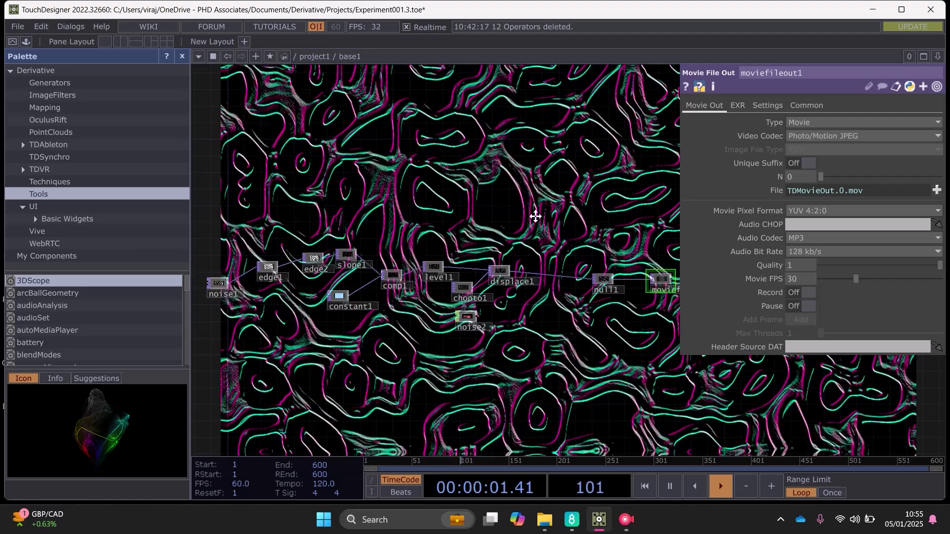
left_click_drag(534, 216, 575, 227)
scroll(538, 297, "right", 2)
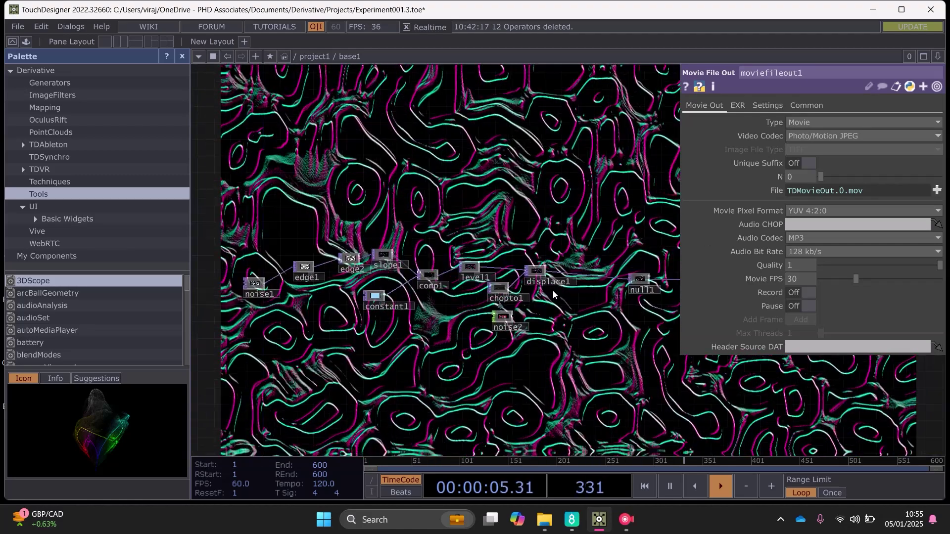
scroll(568, 224, "left", 2)
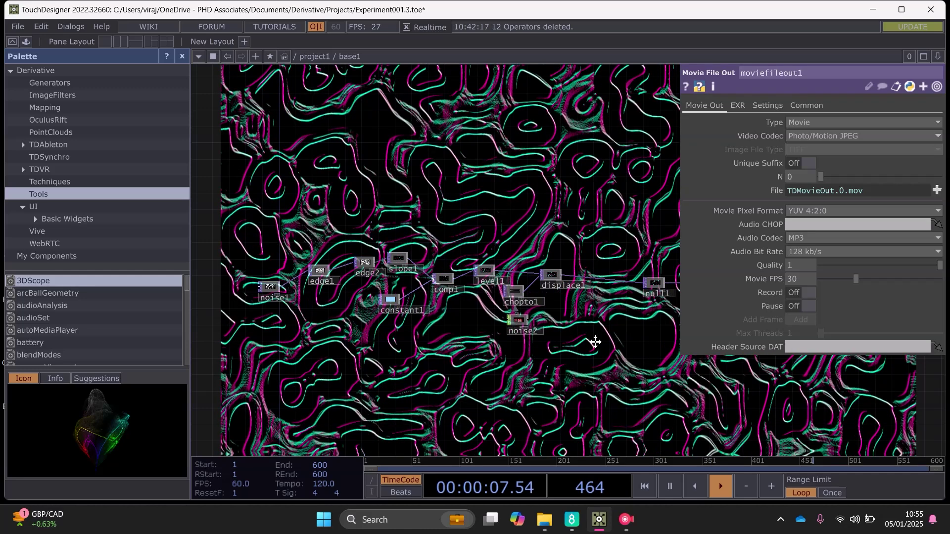
scroll(595, 342, "right", 2)
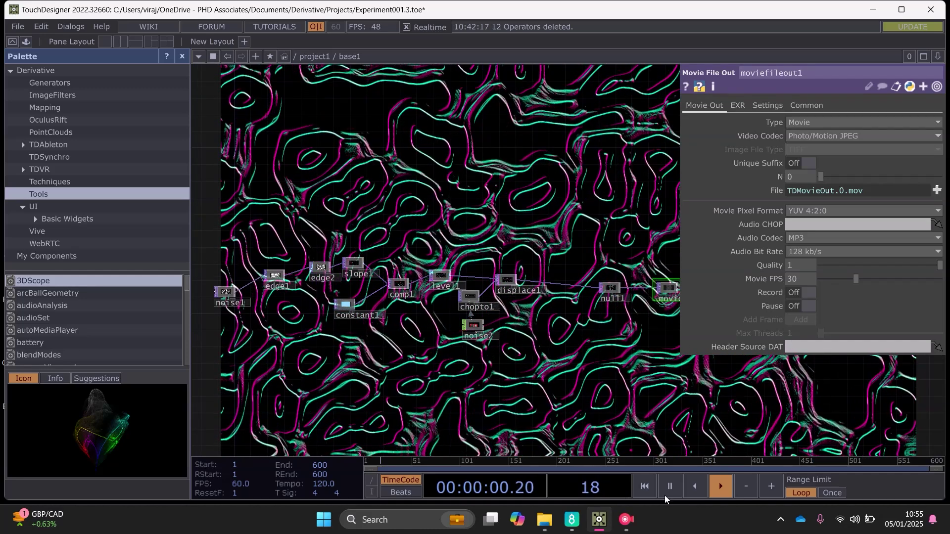